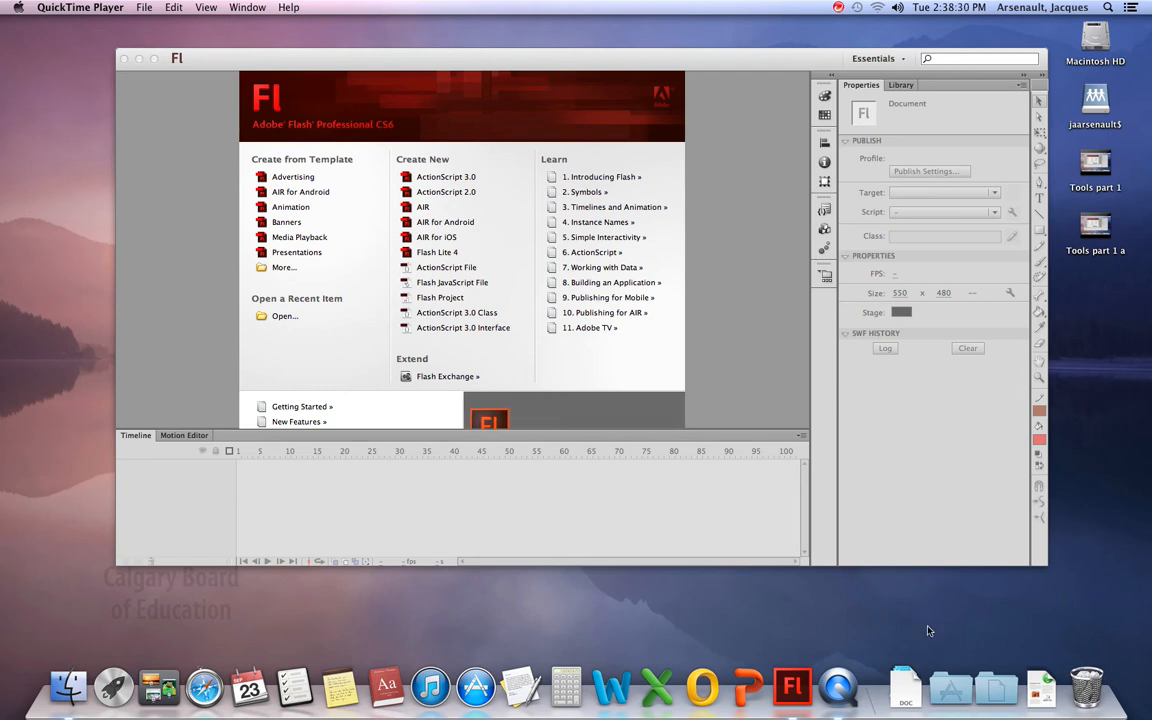
# Step: Browse the installed Adobe applications, switch to Adobe Flash Professional CS6 and create a new ActionScript 3.0 document
pyautogui.click(955, 693)
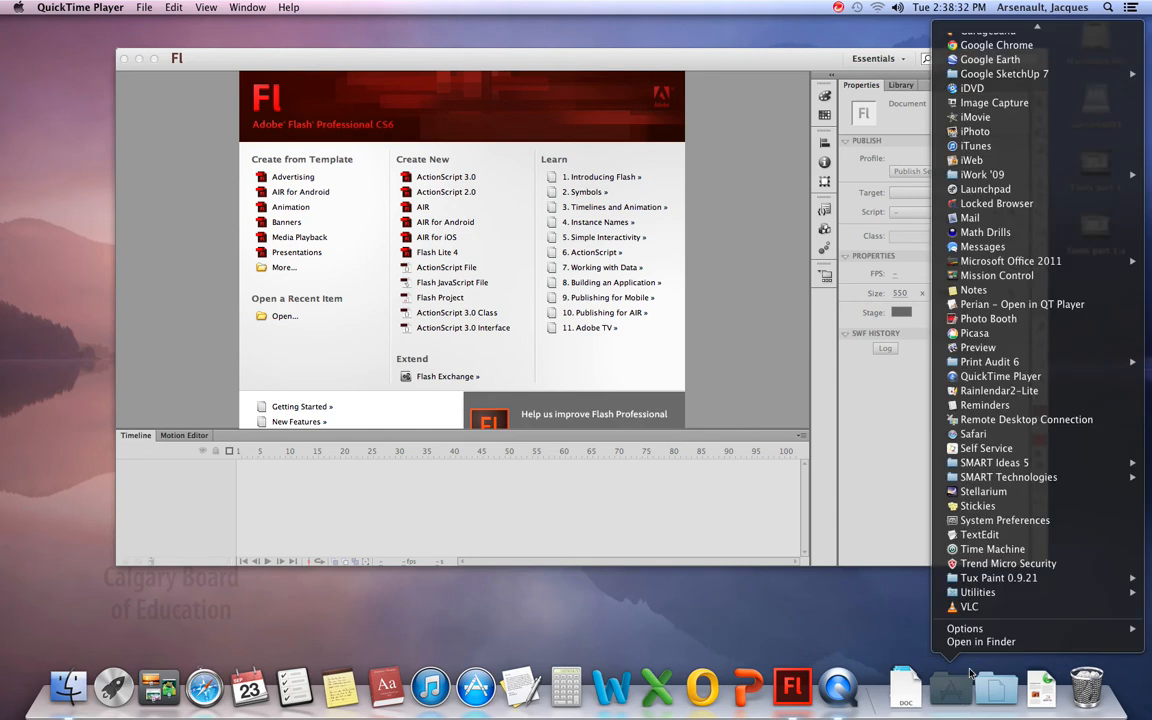
pyautogui.moveTo(1038, 31)
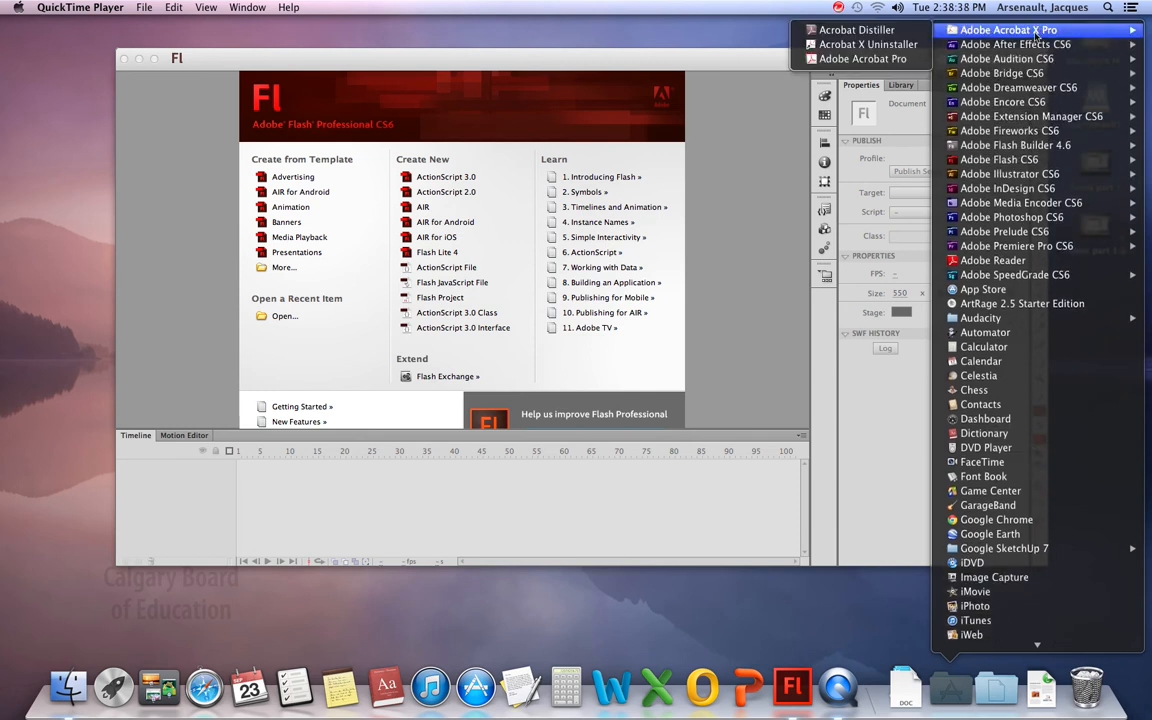
pyautogui.moveTo(958, 162)
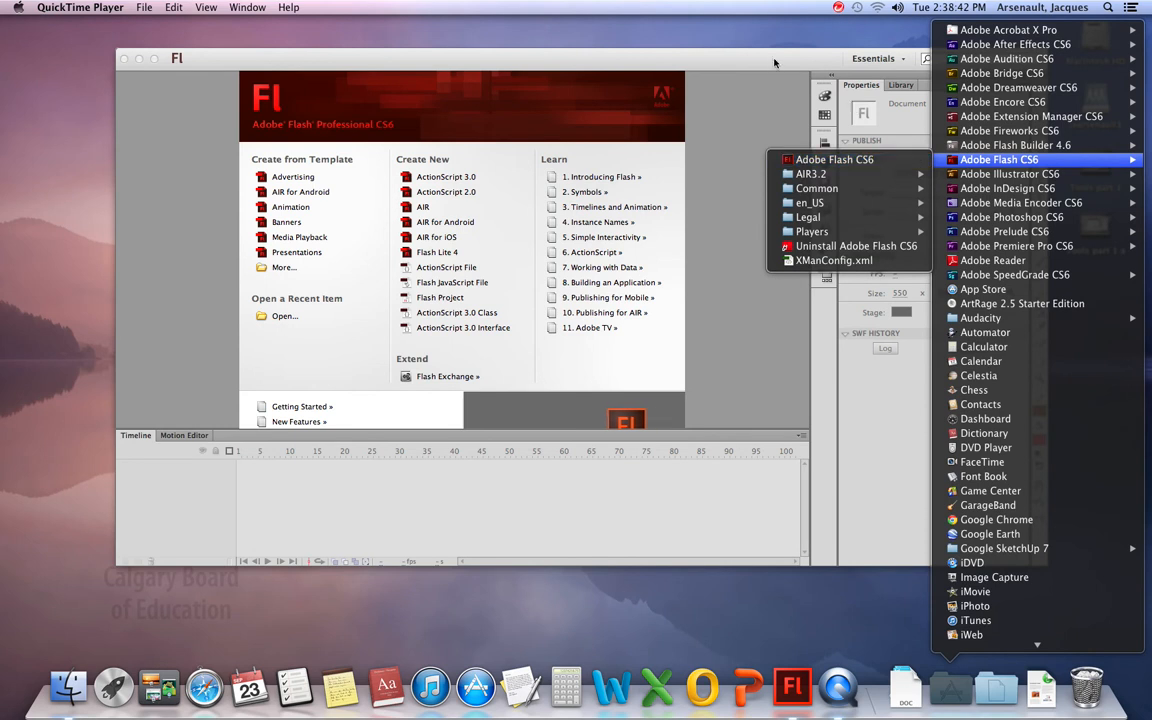
pyautogui.click(736, 59)
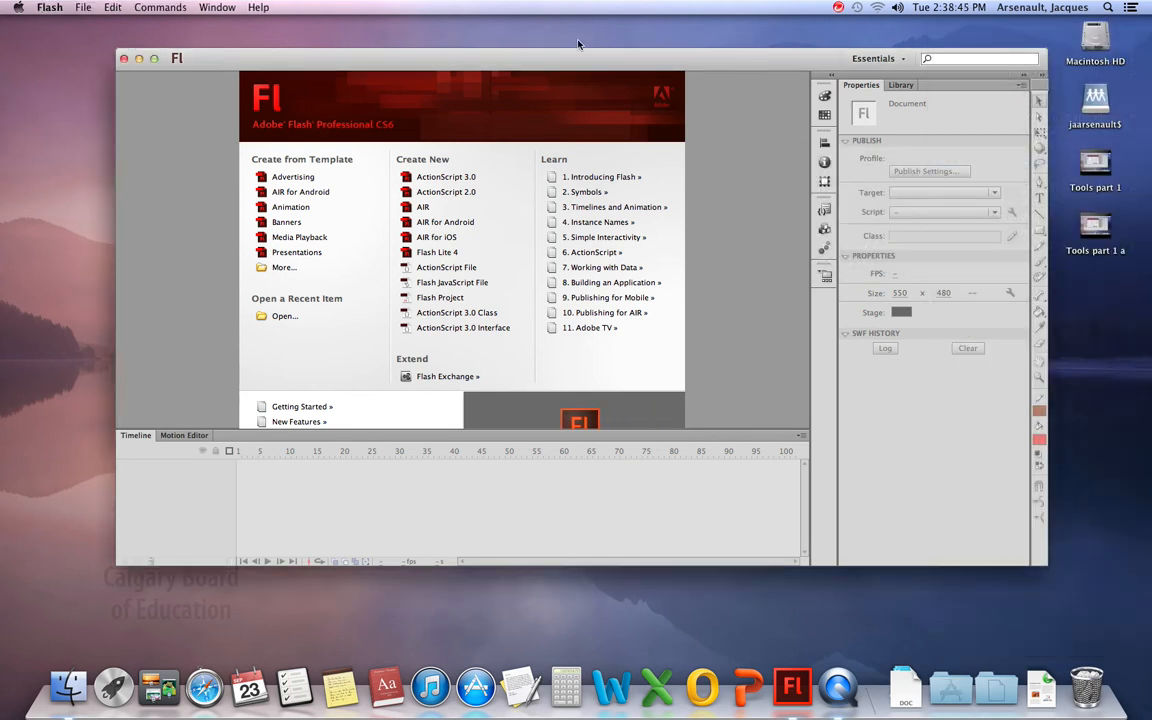
pyautogui.click(431, 178)
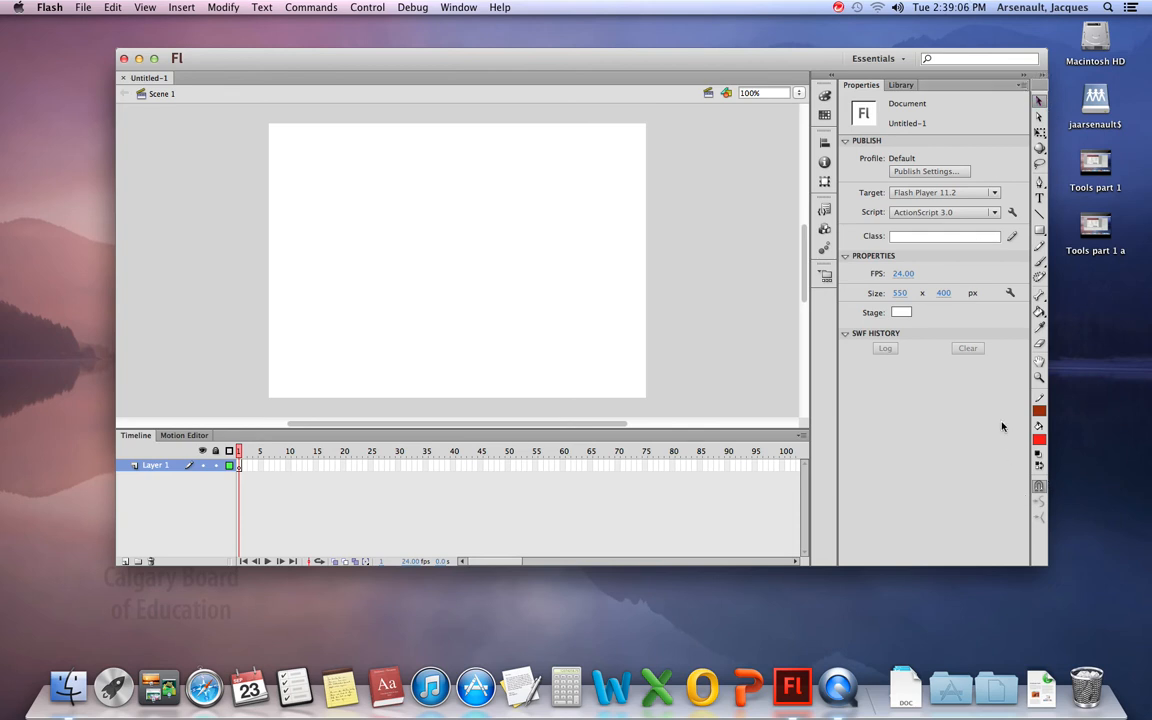
# Step: Paint the word "Hi" and, beside it, a closed winding outline about 269 by 322 px in red with the Brush tool
pyautogui.click(1039, 263)
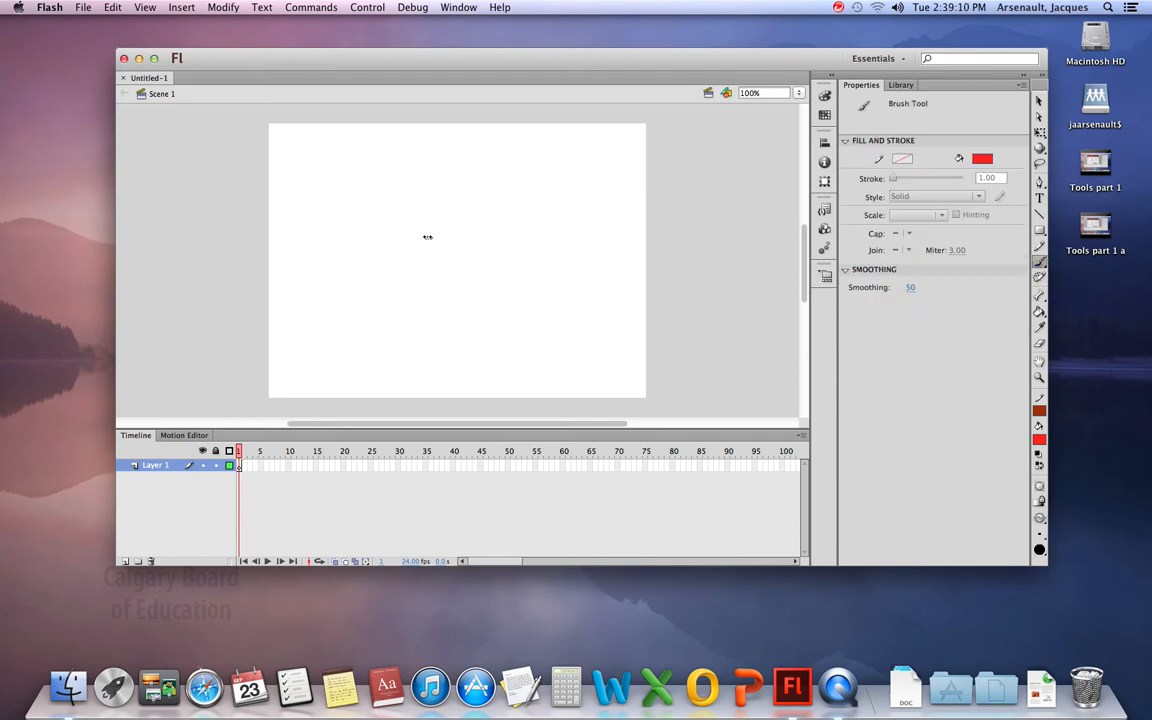
pyautogui.moveTo(321, 171)
pyautogui.mouseDown()
pyautogui.moveTo(313, 240)
pyautogui.moveTo(336, 242)
pyautogui.moveTo(355, 207)
pyautogui.moveTo(368, 211)
pyautogui.mouseUp()
pyautogui.click(367, 190)
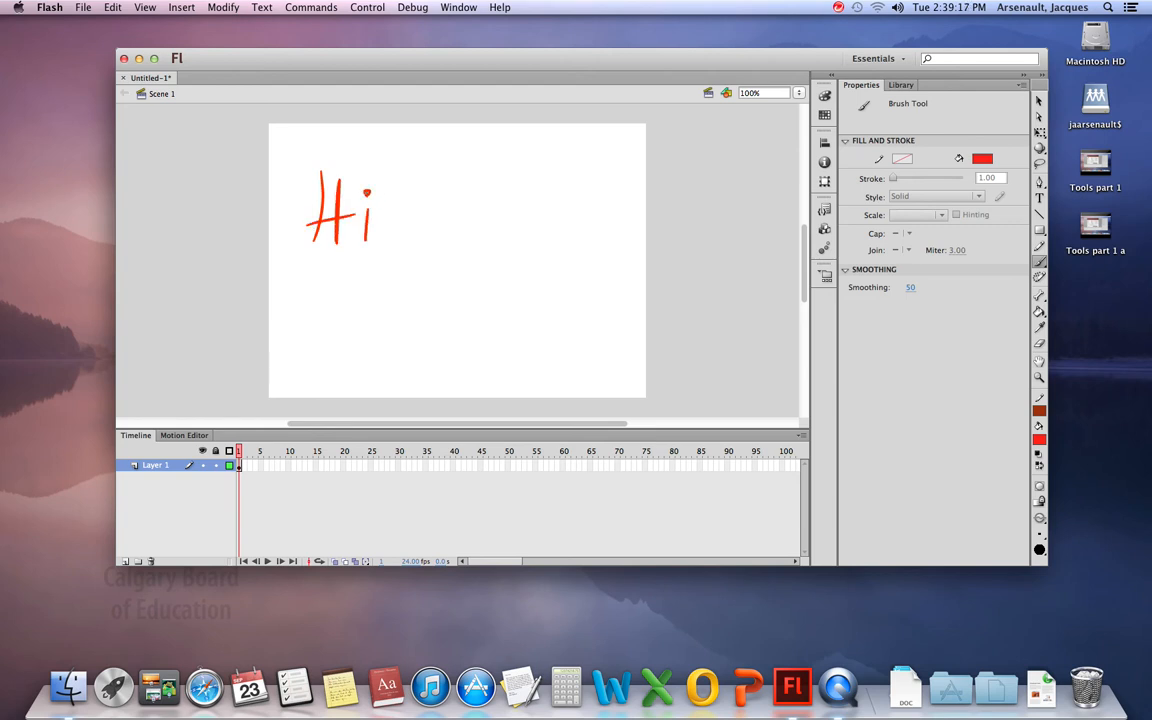
pyautogui.moveTo(513, 180)
pyautogui.mouseDown()
pyautogui.moveTo(451, 177)
pyautogui.moveTo(478, 280)
pyautogui.moveTo(422, 309)
pyautogui.moveTo(497, 338)
pyautogui.moveTo(498, 354)
pyautogui.moveTo(415, 361)
pyautogui.moveTo(443, 375)
pyautogui.moveTo(548, 363)
pyautogui.moveTo(500, 317)
pyautogui.moveTo(554, 303)
pyautogui.moveTo(596, 249)
pyautogui.moveTo(582, 224)
pyautogui.moveTo(498, 185)
pyautogui.mouseUp()
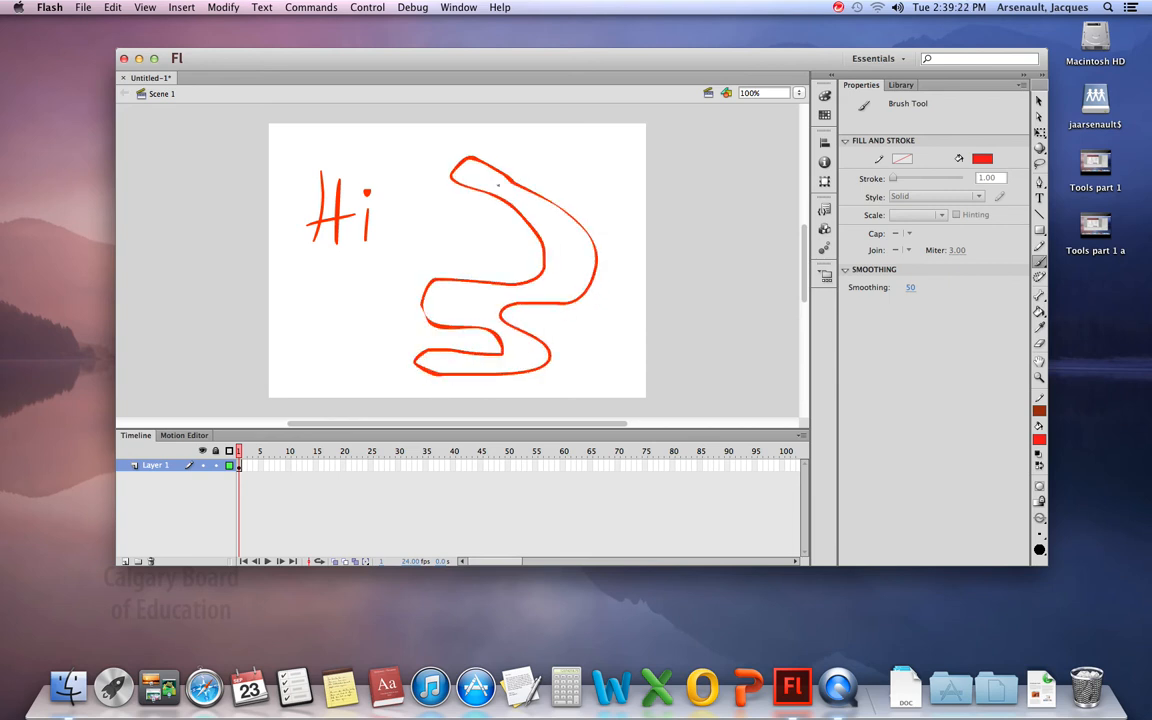
# Step: Select the whole winding outline with the Selection tool and move it up and right to about X 288, Y -7
pyautogui.click(1039, 106)
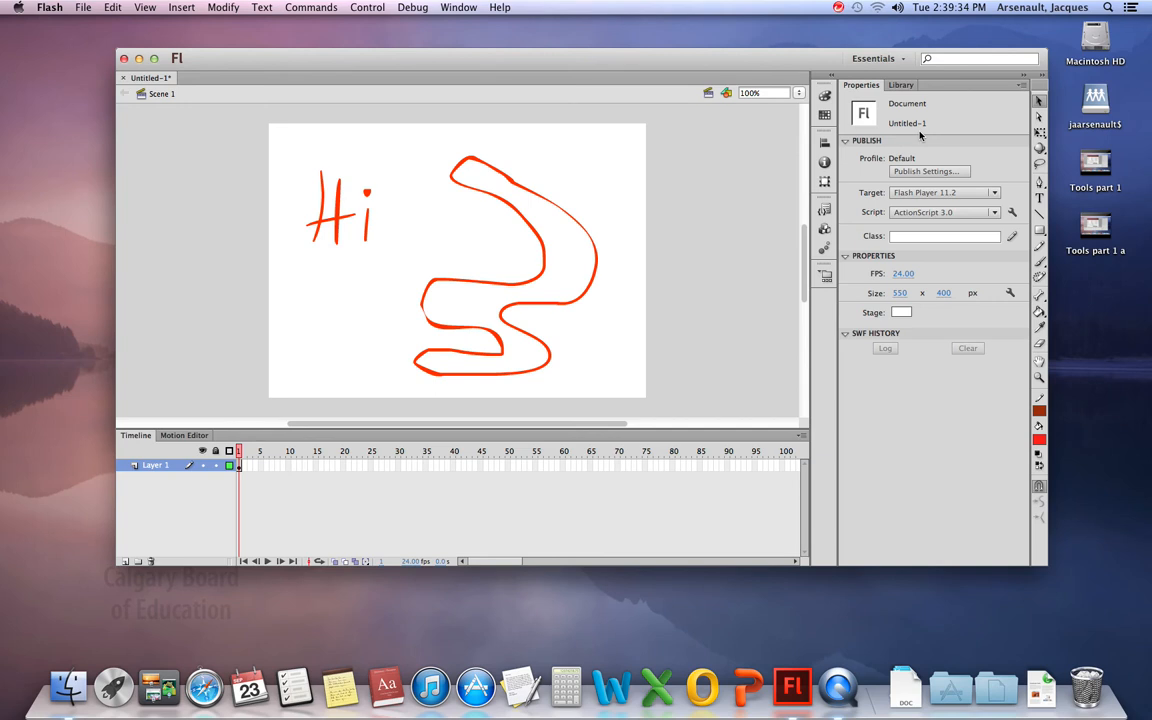
pyautogui.click(501, 203)
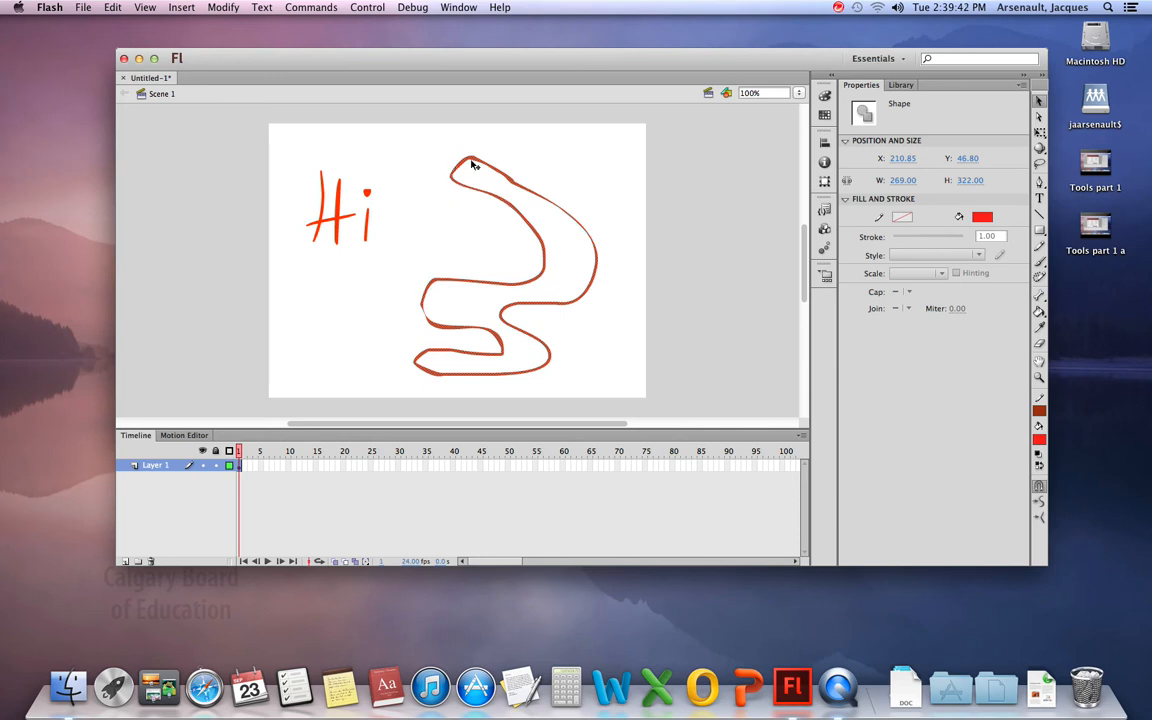
pyautogui.click(463, 219)
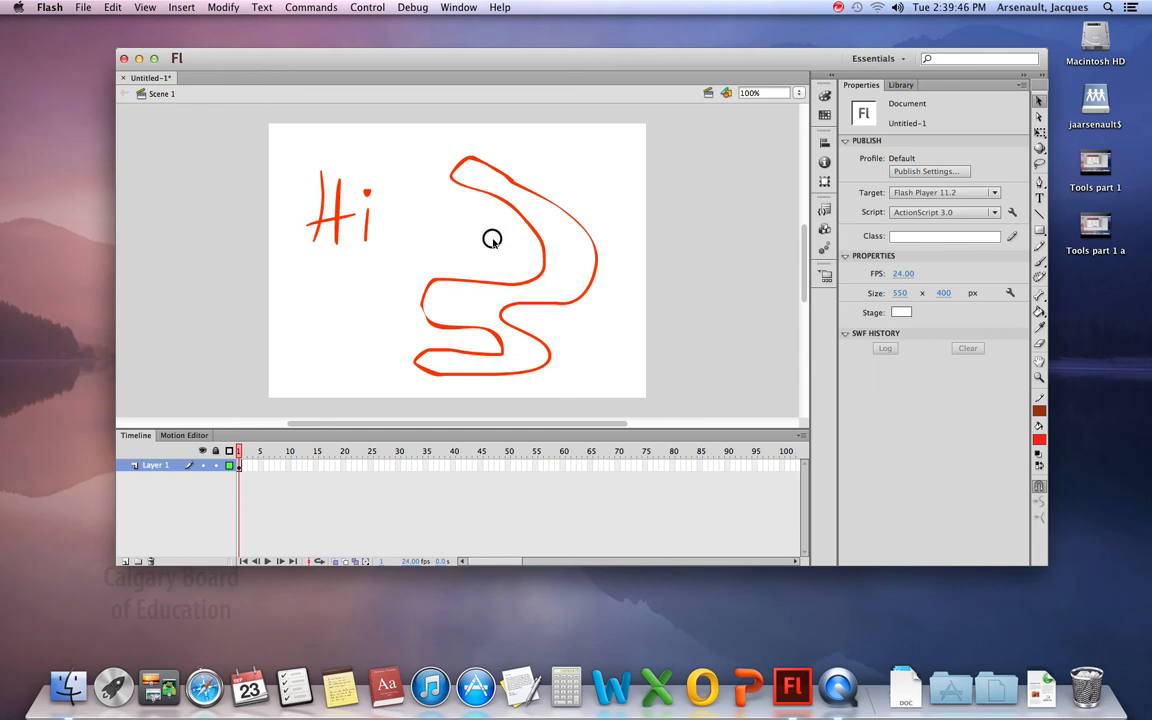
pyautogui.moveTo(379, 134); pyautogui.dragTo(632, 389)
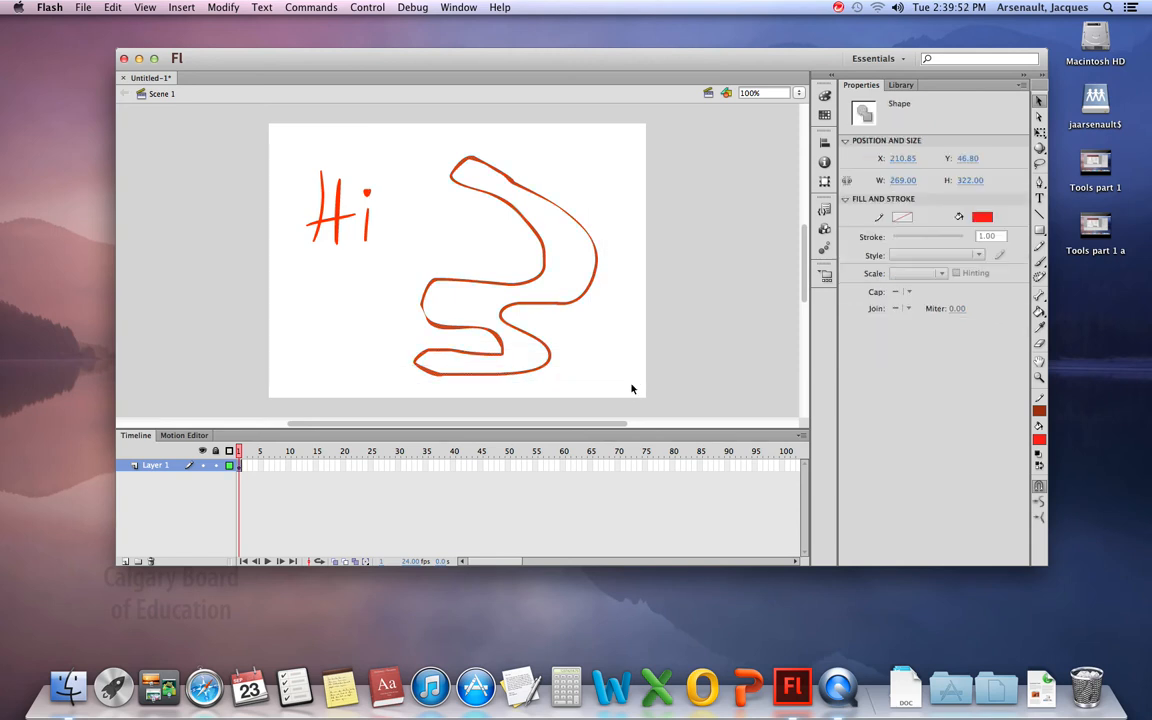
pyautogui.moveTo(535, 303)
pyautogui.mouseDown()
pyautogui.moveTo(585, 277)
pyautogui.moveTo(598, 254)
pyautogui.mouseUp()
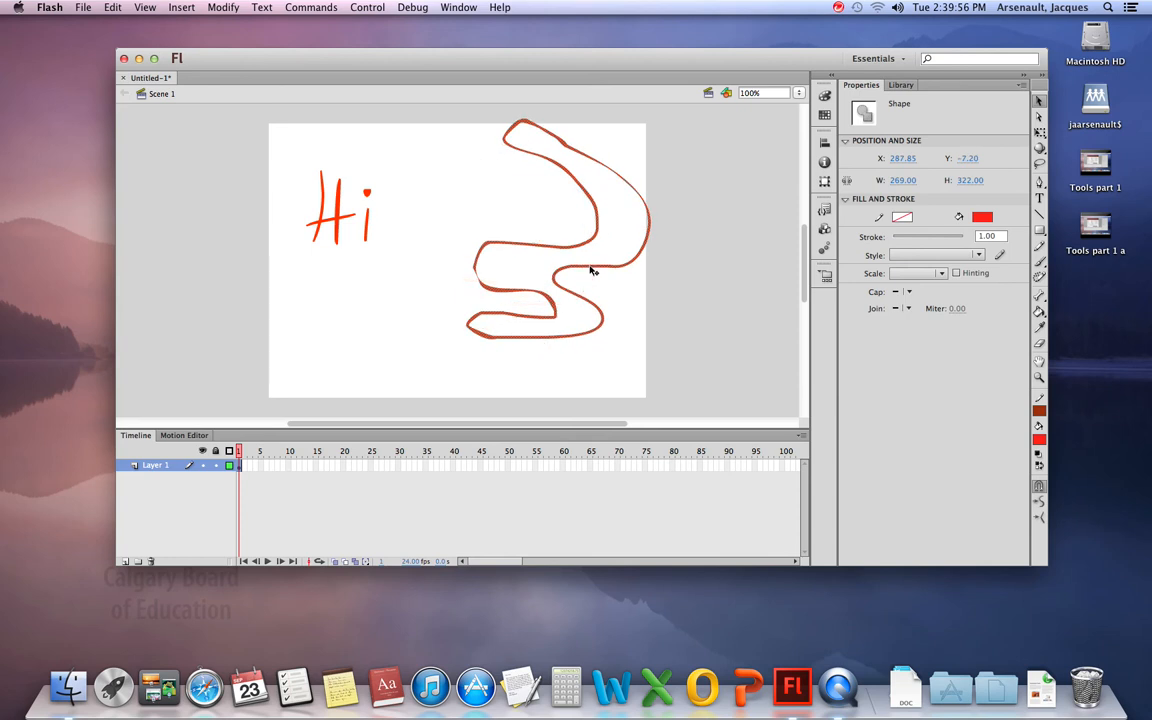
# Step: Select only the lower part of the outline, separate it by moving it to about X 217, Y 213, and deselect it
pyautogui.click(488, 229)
pyautogui.moveTo(424, 232)
pyautogui.mouseDown()
pyautogui.moveTo(590, 290)
pyautogui.moveTo(660, 378)
pyautogui.mouseUp()
pyautogui.moveTo(558, 277)
pyautogui.mouseDown()
pyautogui.moveTo(545, 306)
pyautogui.moveTo(509, 314)
pyautogui.mouseUp()
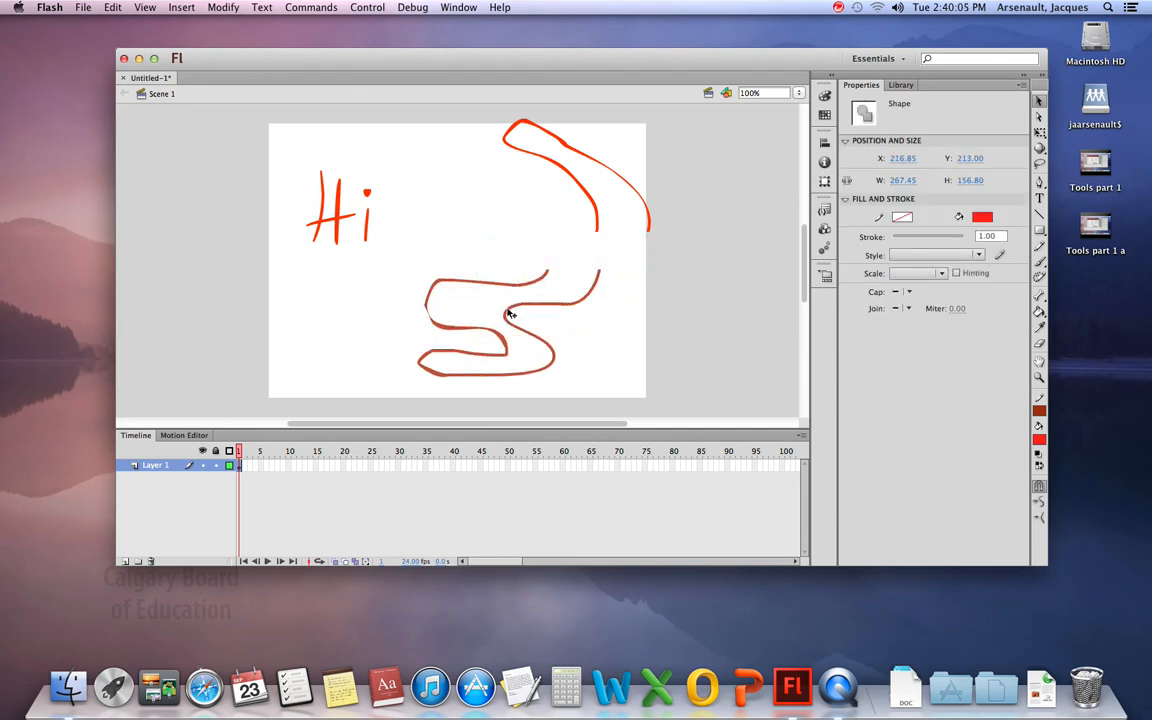
pyautogui.click(521, 250)
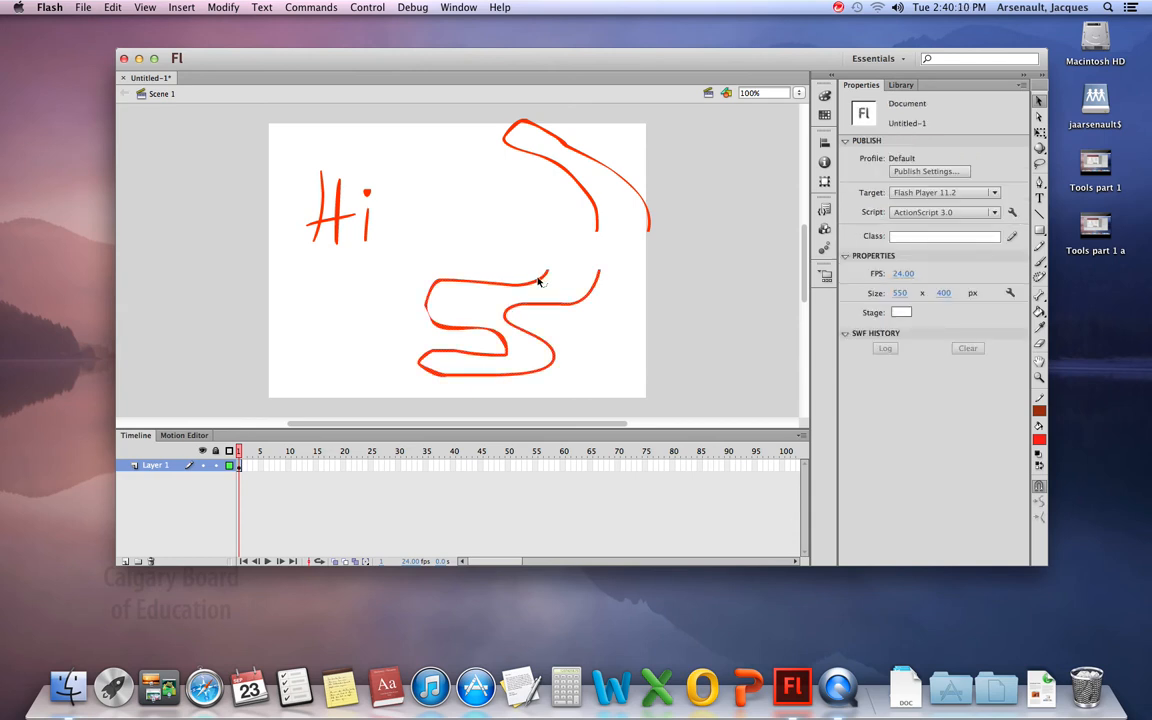
# Step: Resize the lower curve with the Free Transform tool and flip it horizontally and vertically to about 191 by 165 px
pyautogui.click(1040, 135)
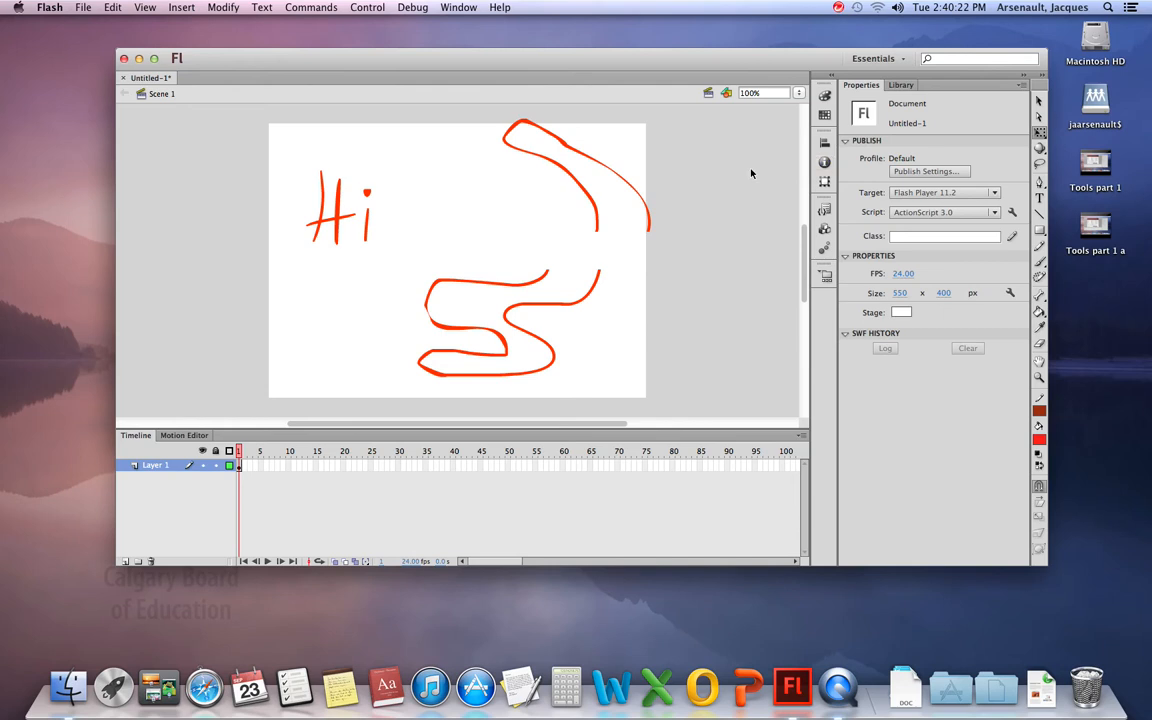
pyautogui.moveTo(389, 250); pyautogui.dragTo(640, 397)
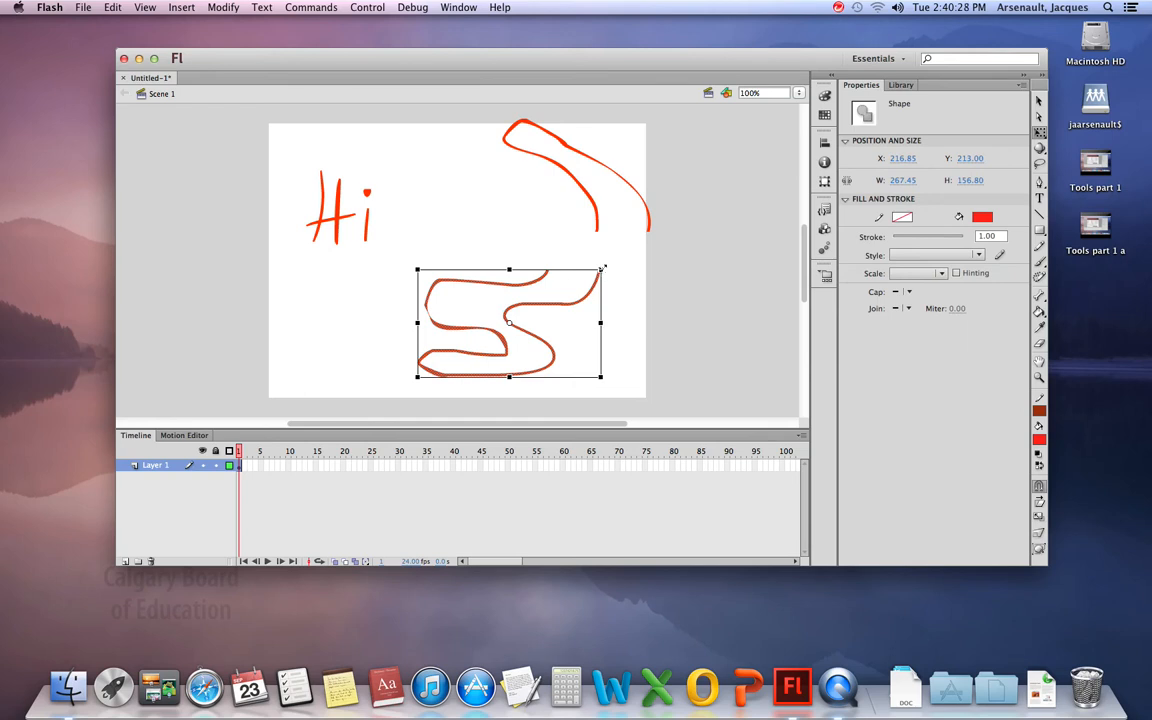
pyautogui.moveTo(601, 268)
pyautogui.mouseDown()
pyautogui.moveTo(661, 211)
pyautogui.moveTo(733, 111)
pyautogui.moveTo(580, 259)
pyautogui.mouseUp()
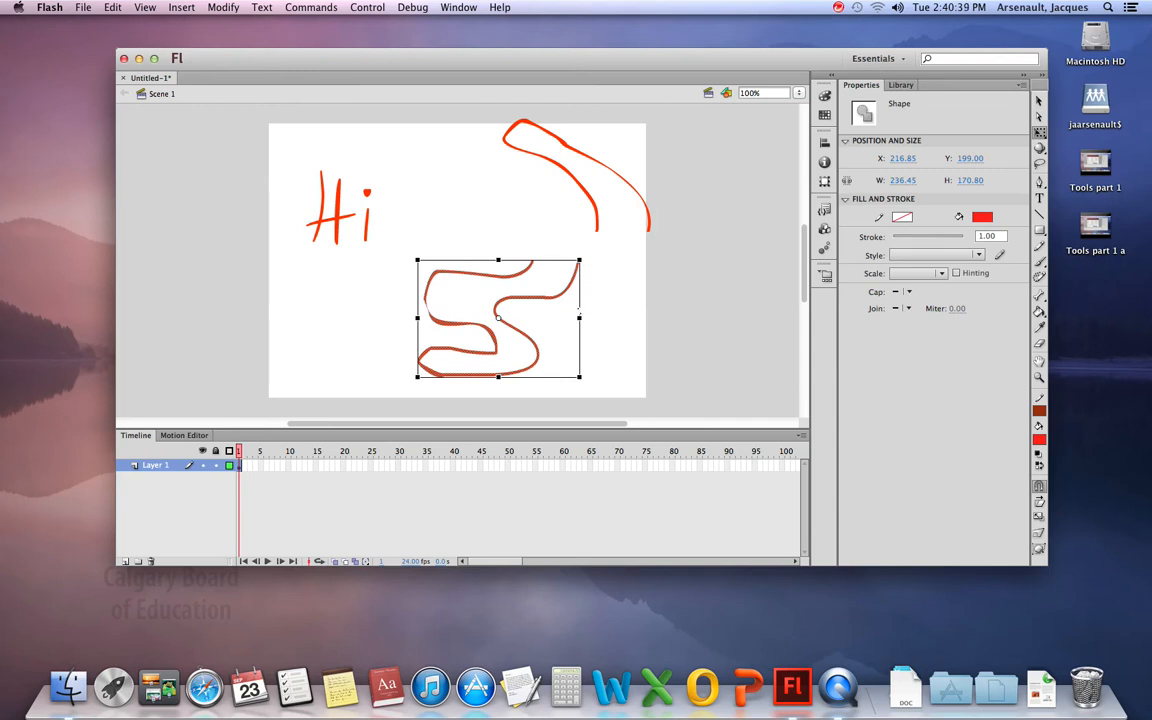
pyautogui.moveTo(580, 318); pyautogui.dragTo(286, 320)
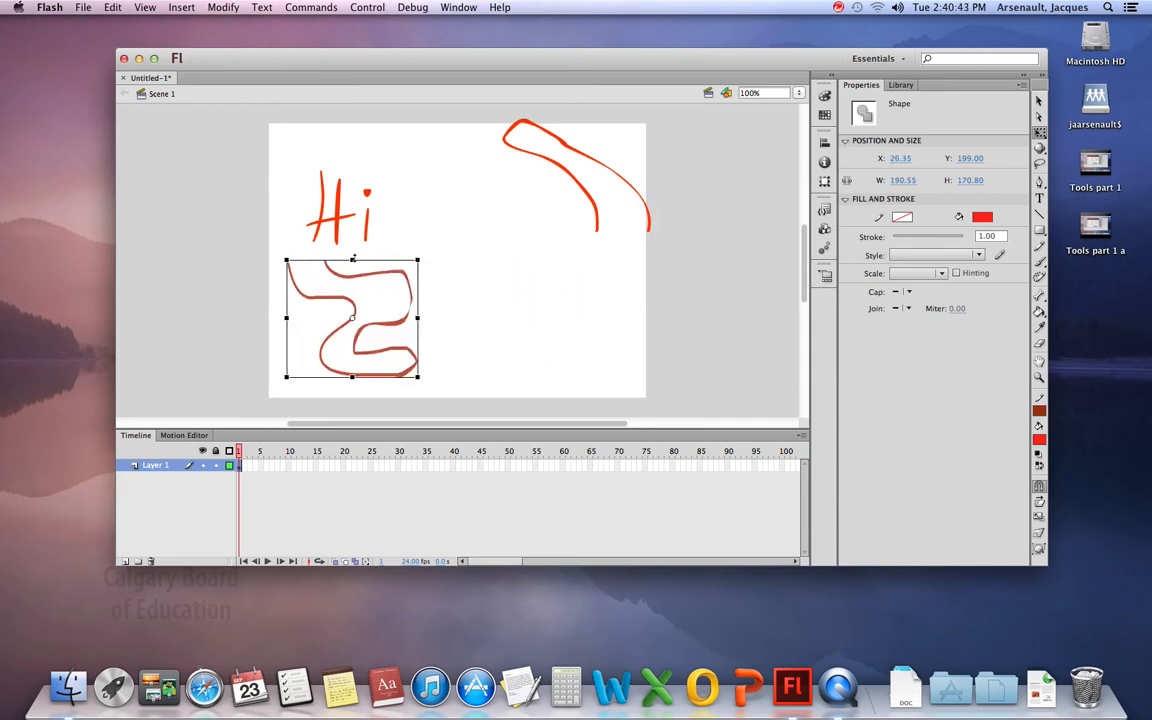
pyautogui.moveTo(352, 377); pyautogui.dragTo(384, 145)
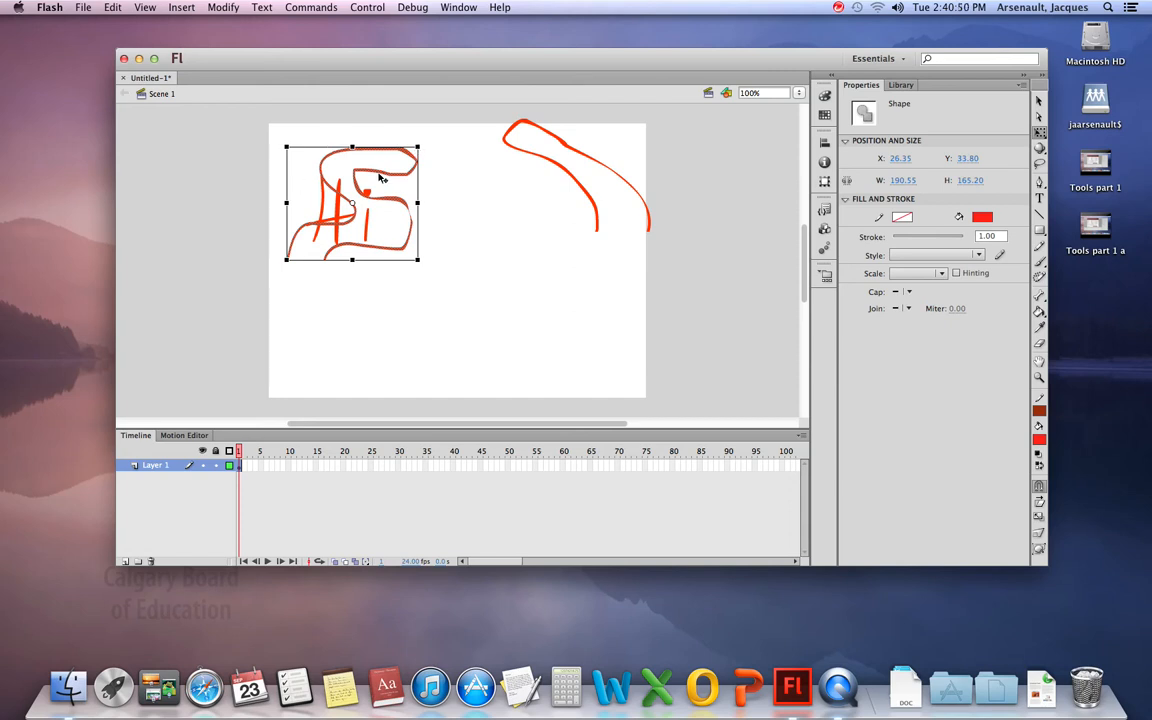
# Step: Move the flipped curve lower over "Hi", reselect the overlapping strokes and shift them to about X 105, Y 147
pyautogui.moveTo(383, 177); pyautogui.dragTo(383, 224)
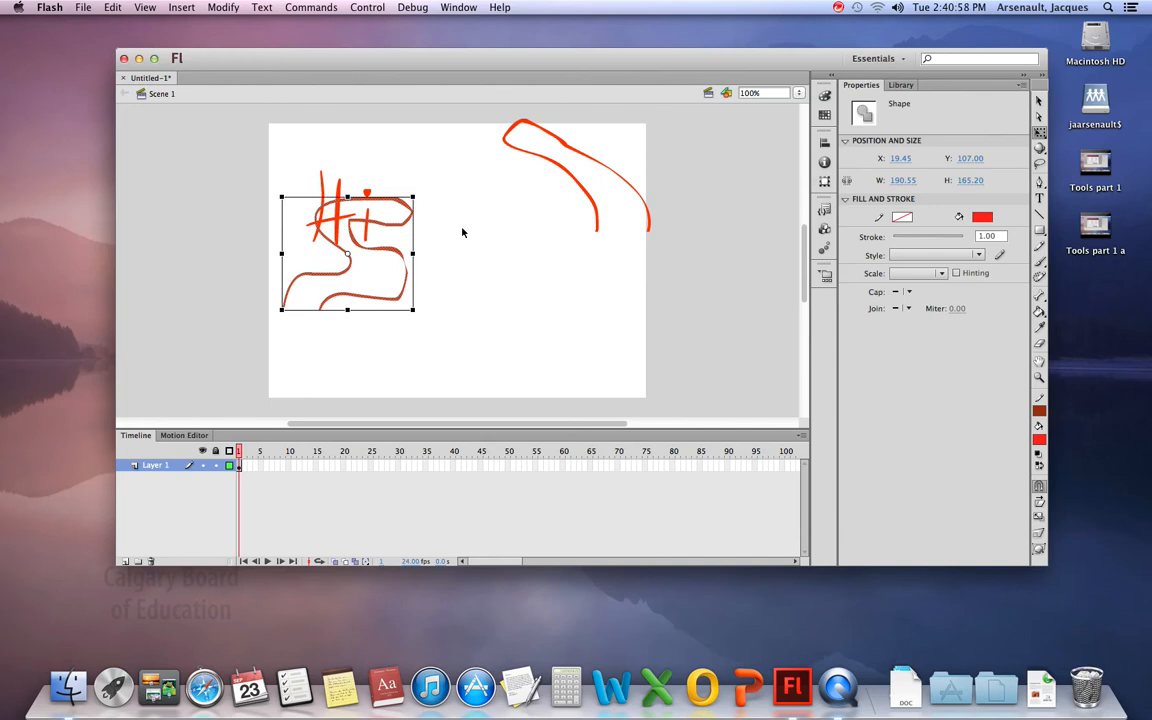
pyautogui.click(462, 232)
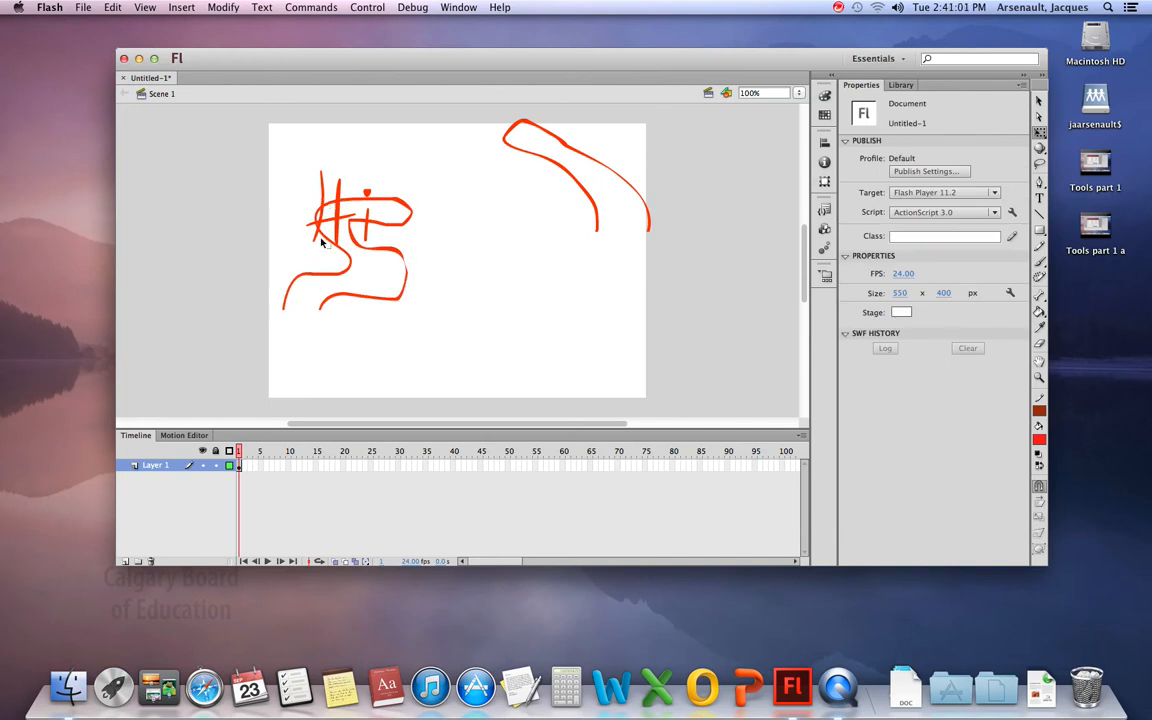
pyautogui.moveTo(433, 190)
pyautogui.mouseDown()
pyautogui.moveTo(327, 188)
pyautogui.moveTo(290, 270)
pyautogui.moveTo(298, 338)
pyautogui.moveTo(265, 355)
pyautogui.mouseUp()
pyautogui.moveTo(405, 226)
pyautogui.mouseDown()
pyautogui.moveTo(391, 255)
pyautogui.moveTo(465, 262)
pyautogui.mouseUp()
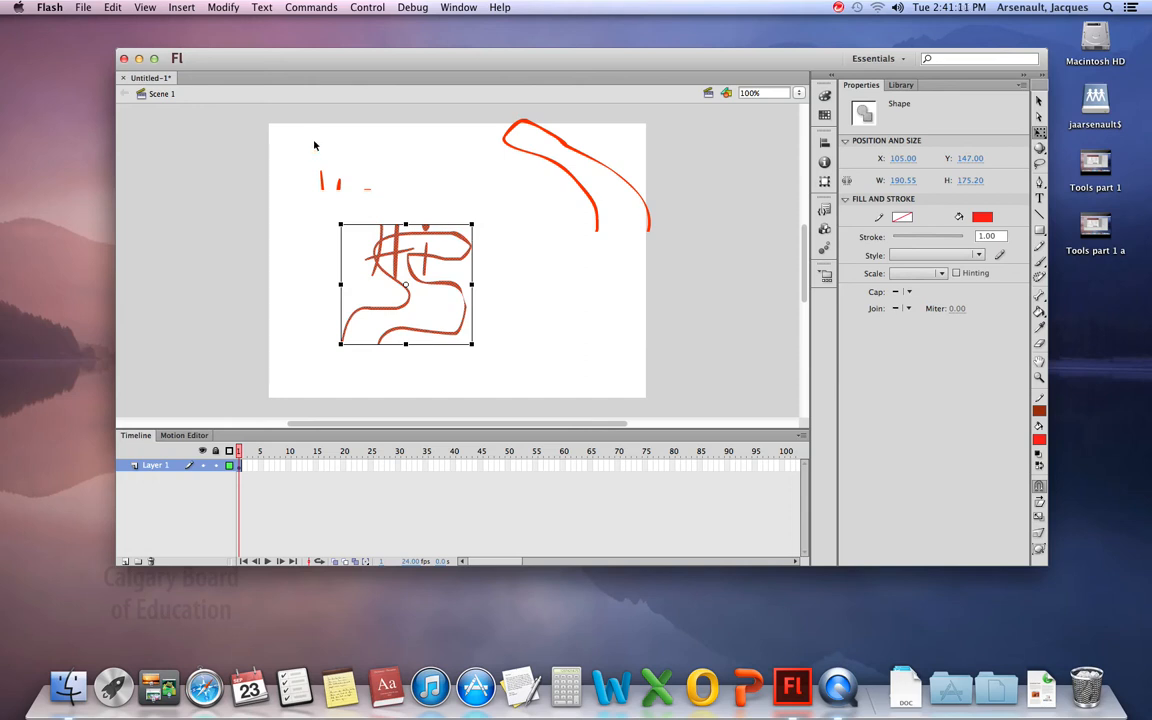
# Step: Undo the last move of the overlapping strokes, their selection, the deselection before it and the preceding move
pyautogui.click(116, 10)
pyautogui.click(114, 10)
pyautogui.click(118, 23)
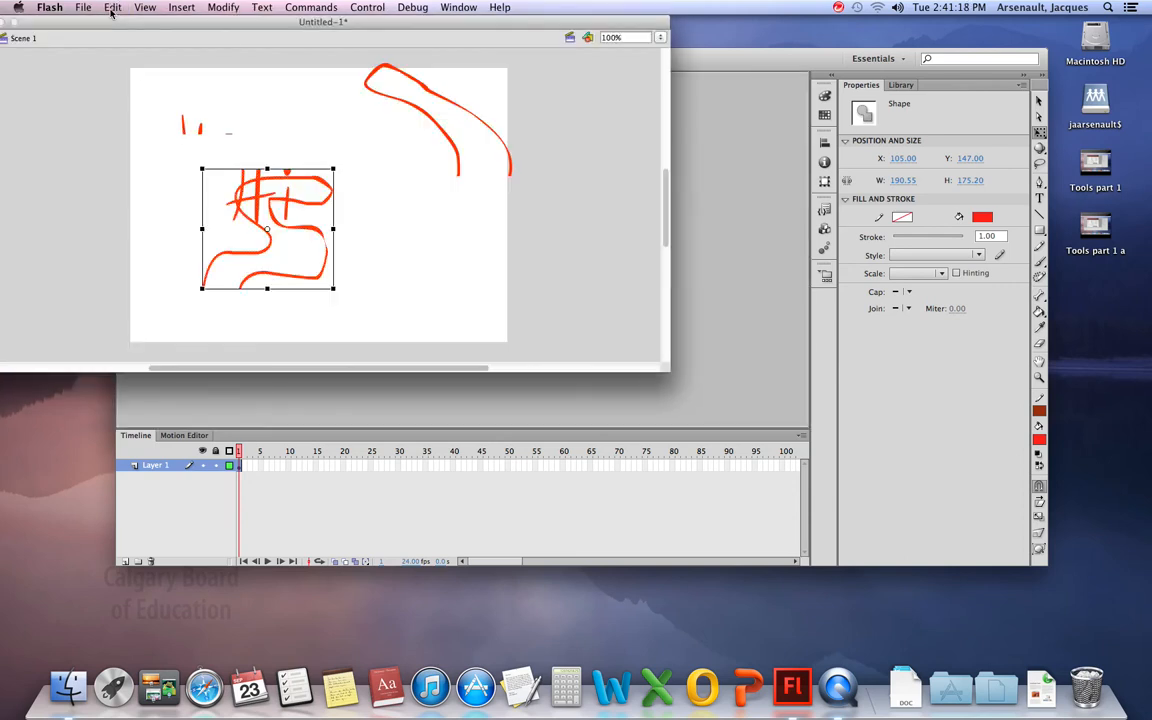
pyautogui.click(113, 8)
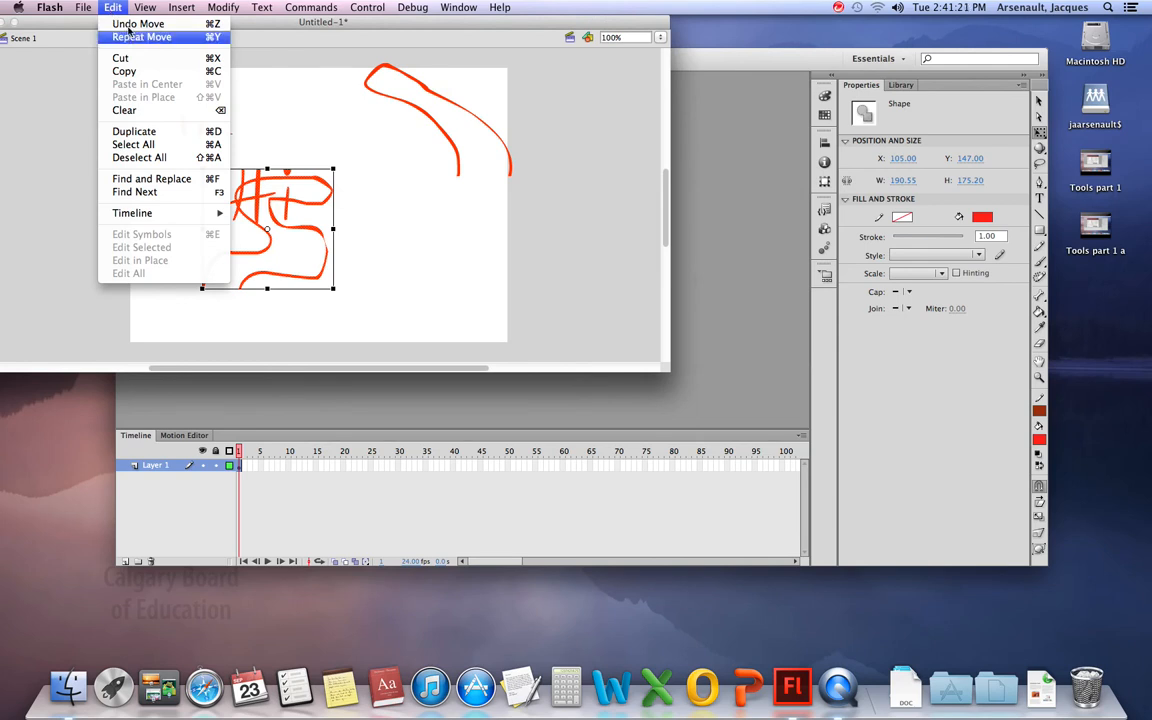
pyautogui.click(128, 23)
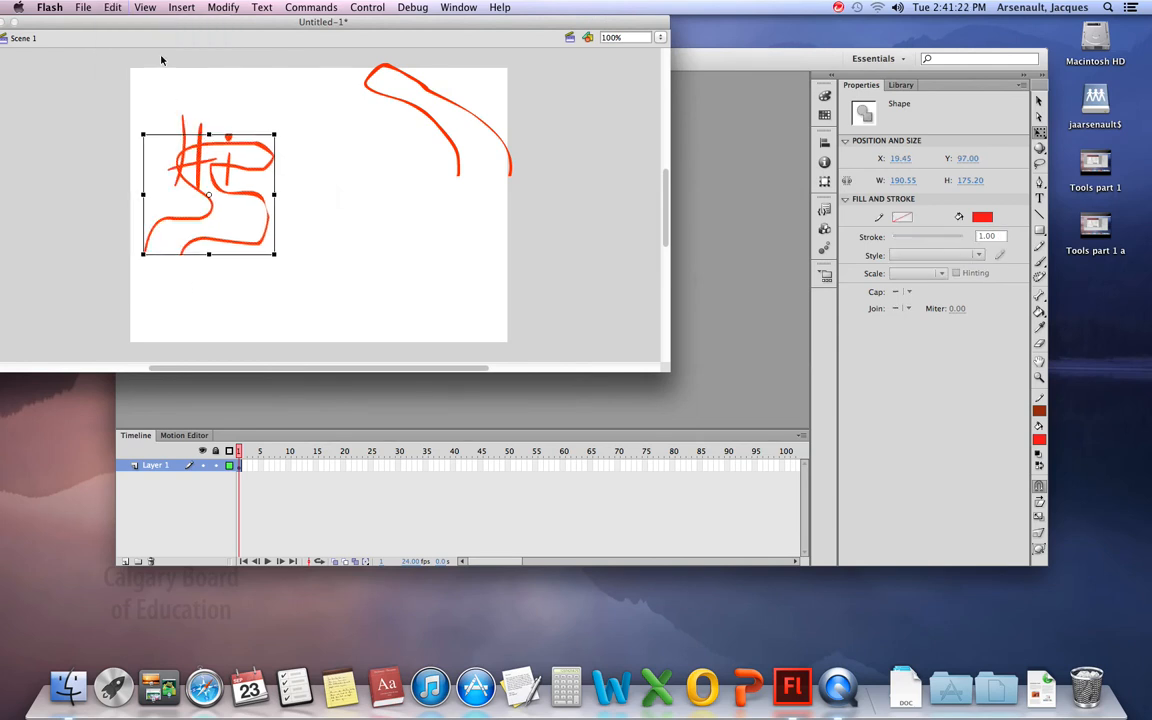
pyautogui.click(112, 8)
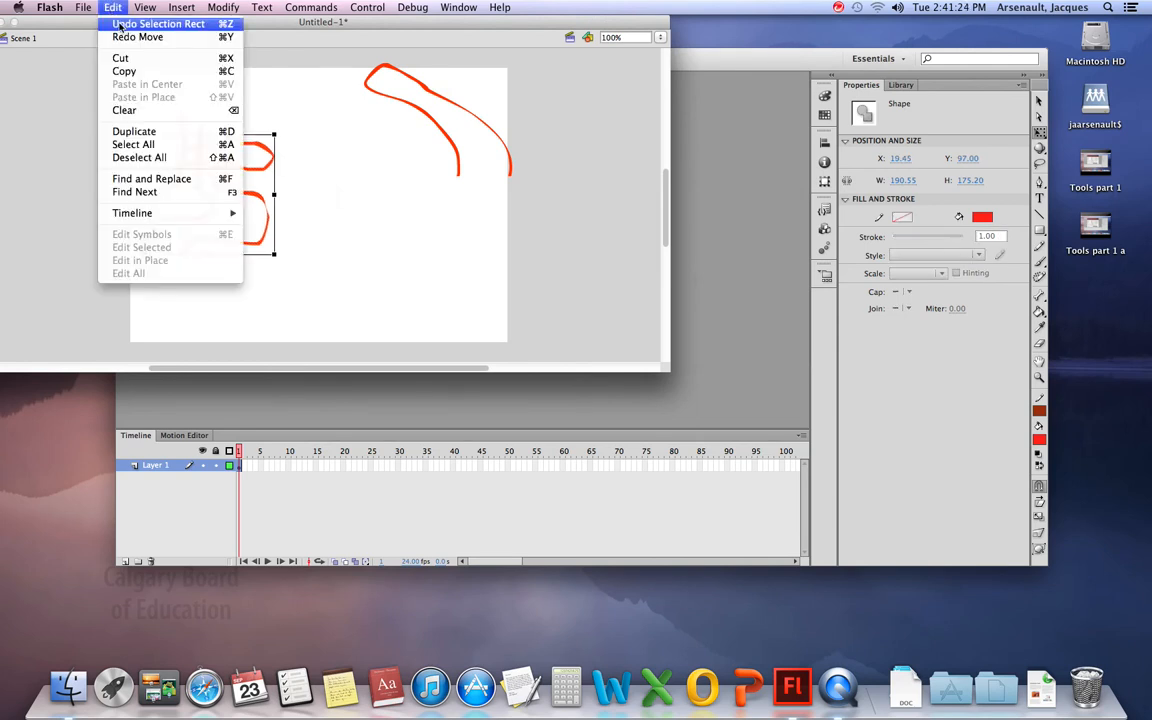
pyautogui.click(120, 24)
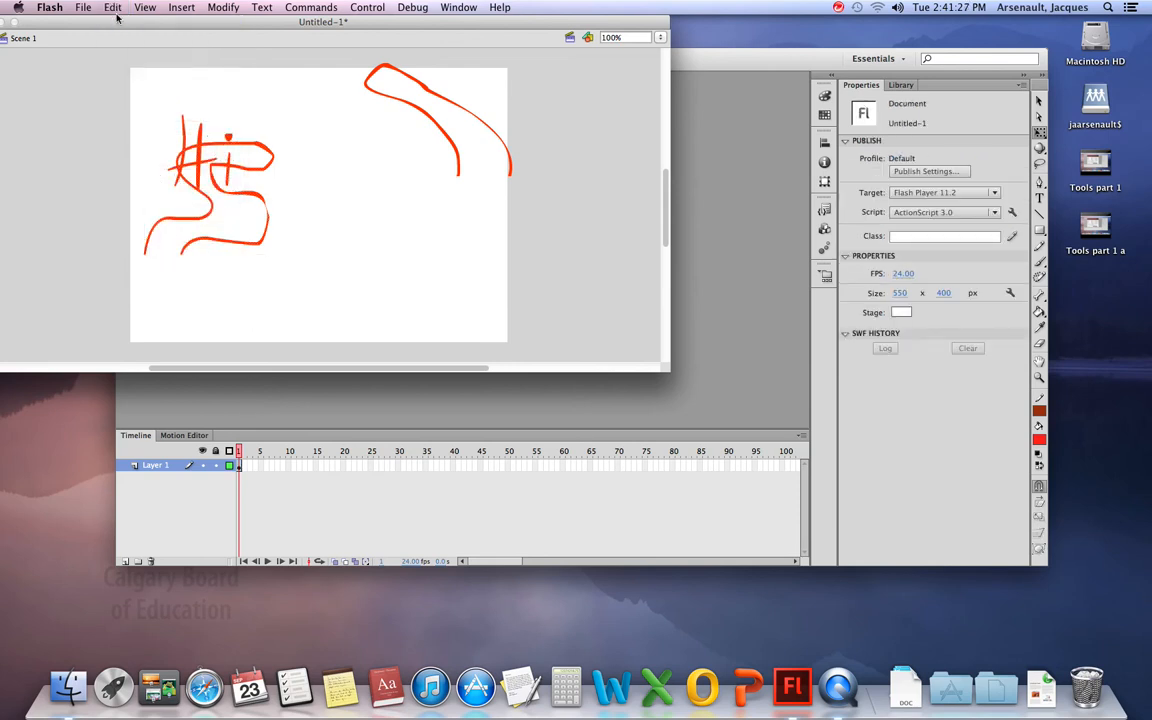
pyautogui.click(113, 8)
pyautogui.click(118, 23)
pyautogui.click(113, 8)
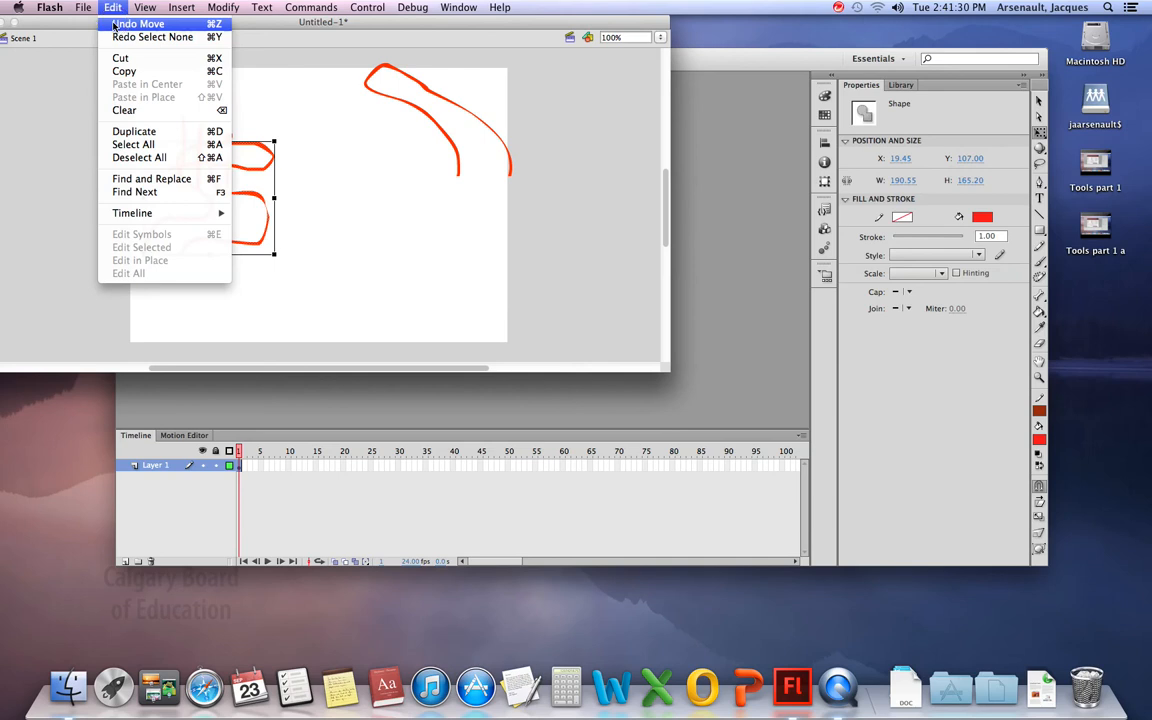
pyautogui.click(118, 23)
pyautogui.click(113, 8)
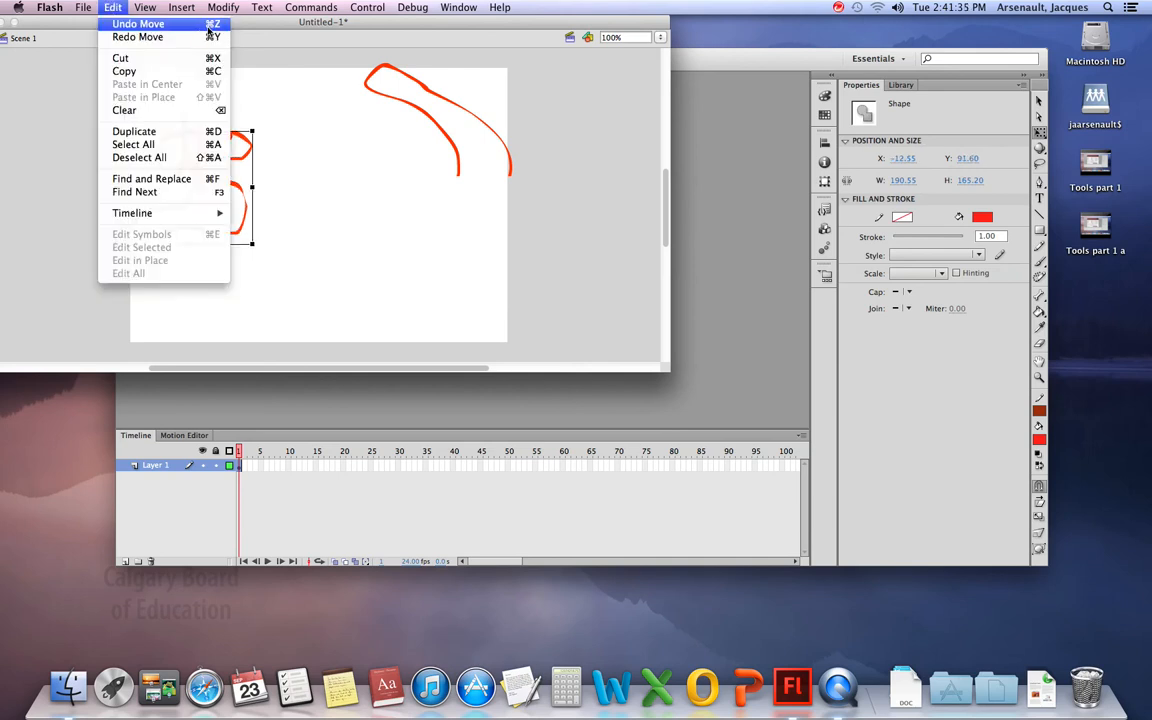
# Step: Reposition the floating document window above the timeline and deselect the flipped curve
pyautogui.click(271, 93)
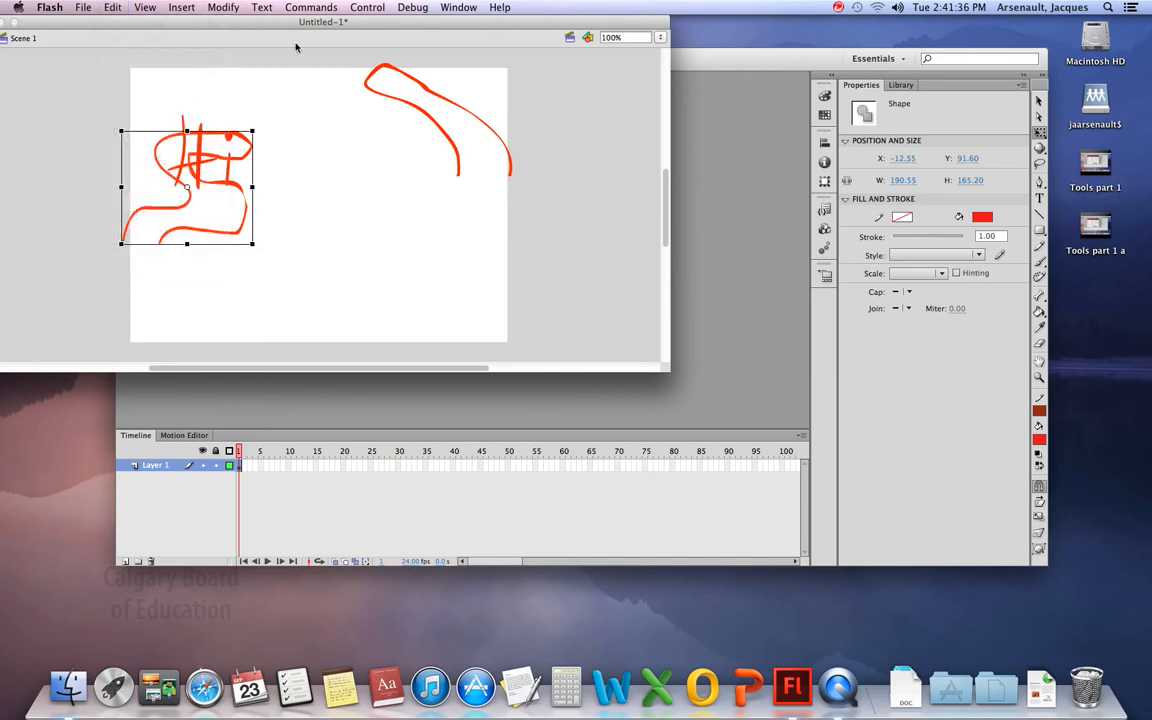
pyautogui.moveTo(248, 27); pyautogui.dragTo(419, 92)
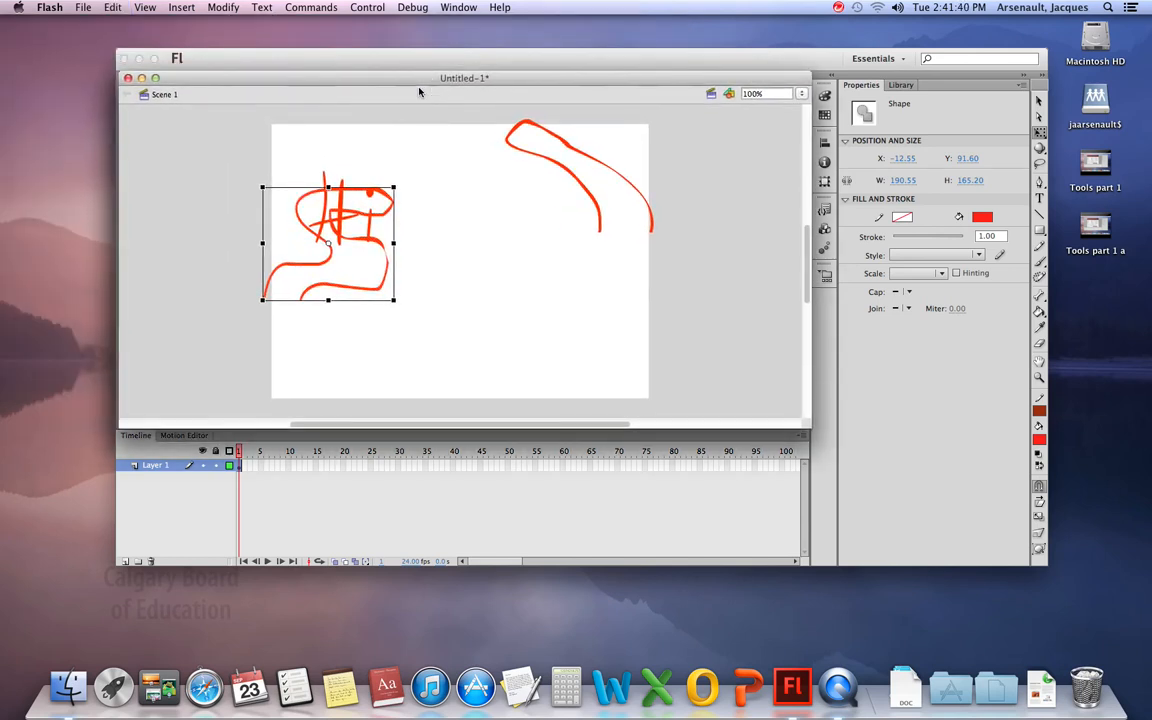
pyautogui.click(465, 198)
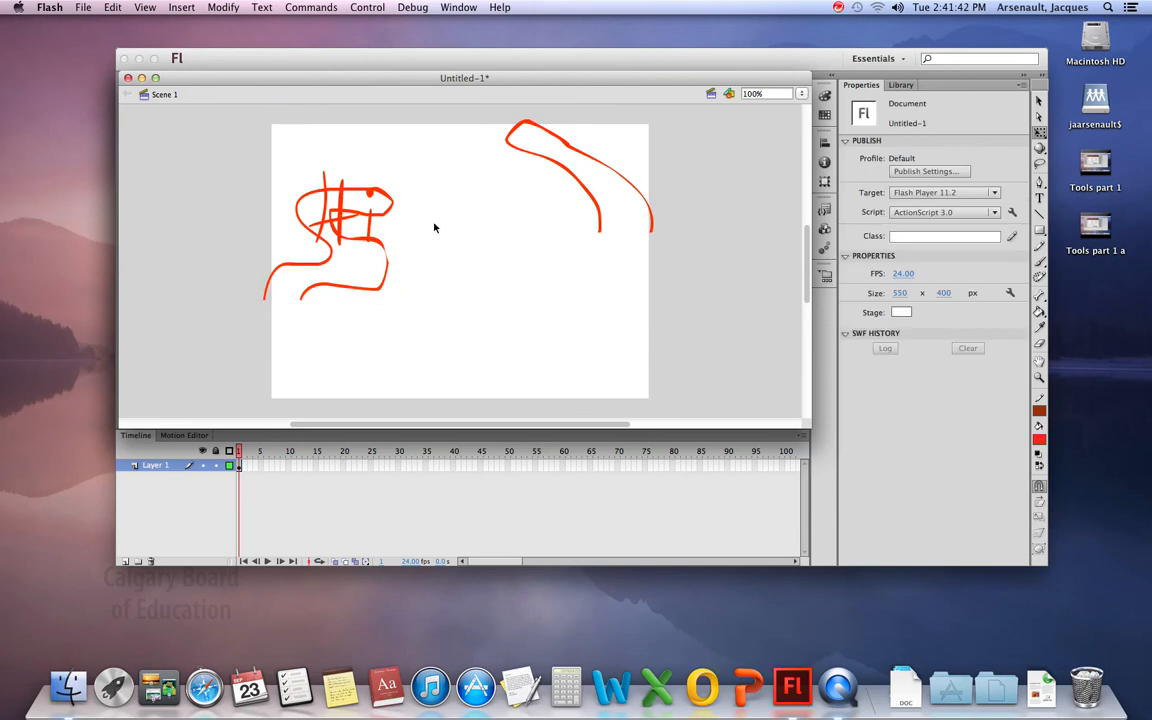
# Step: Undo the remaining moves, flips and resizing of the lower curve, and deselect it
pyautogui.press('super+z')
pyautogui.press('super+z')
pyautogui.press('super+z')
pyautogui.press('super+z')
pyautogui.press('super+z')
pyautogui.press('super+z')
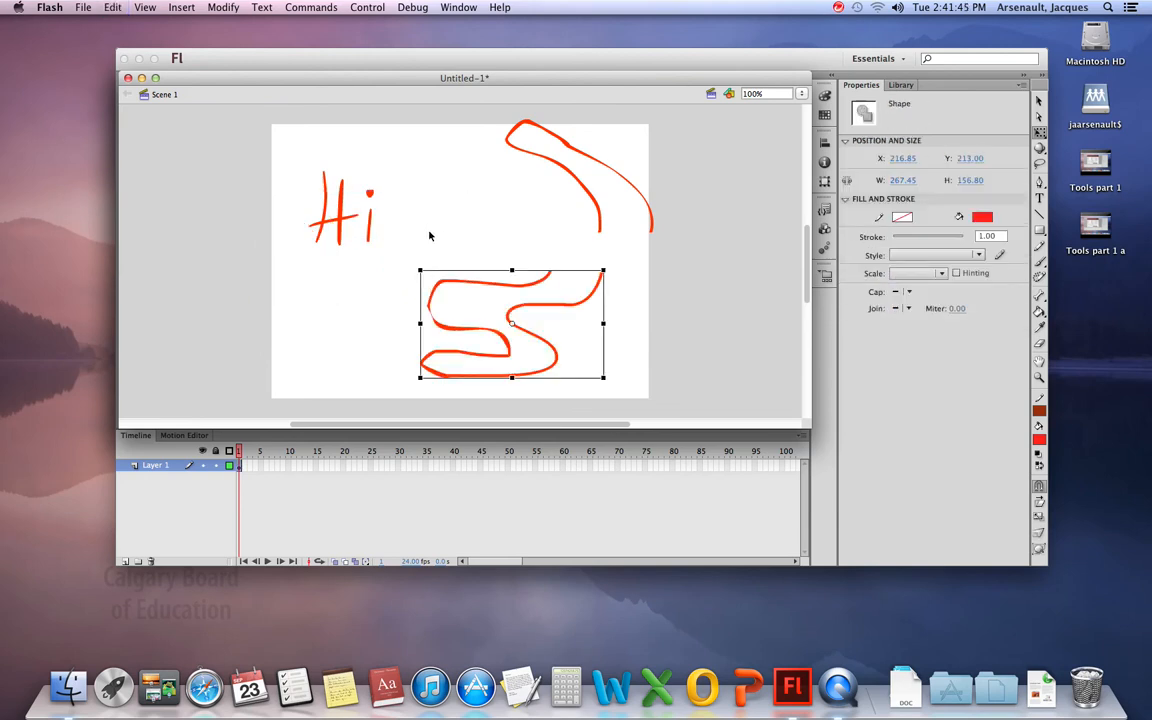
pyautogui.click(492, 248)
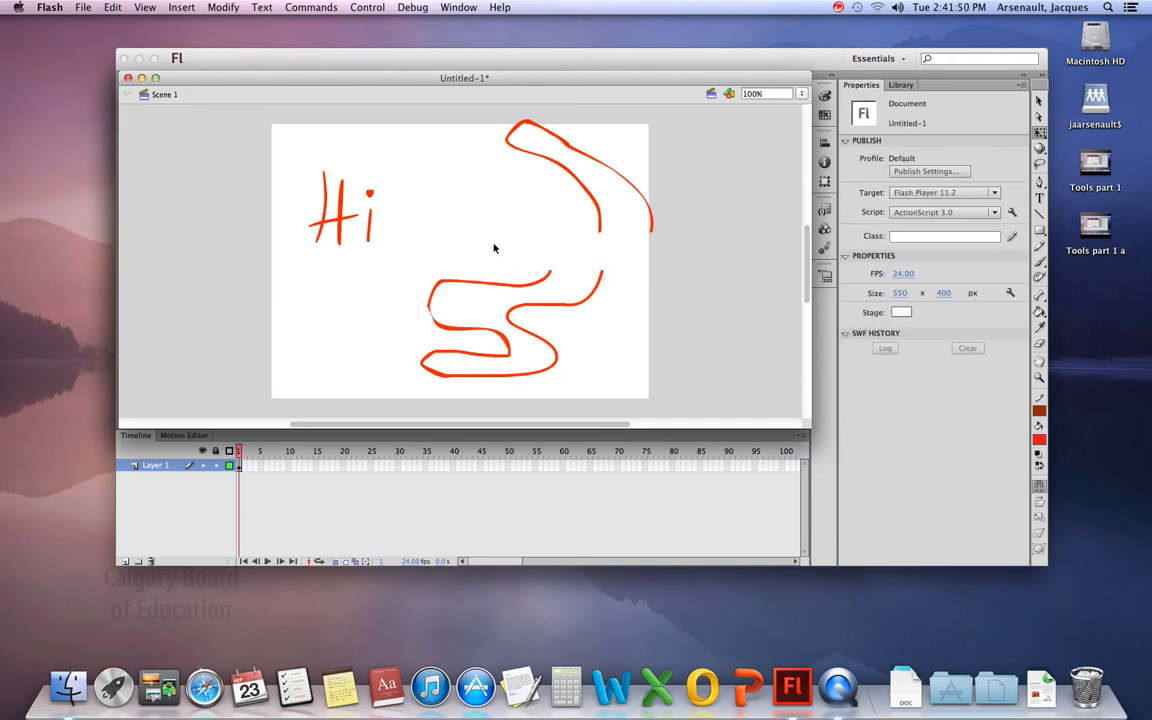
# Step: Select the lower curve with the Lasso tool and move it to about X 256, Y 199
pyautogui.click(1039, 133)
pyautogui.click(594, 291)
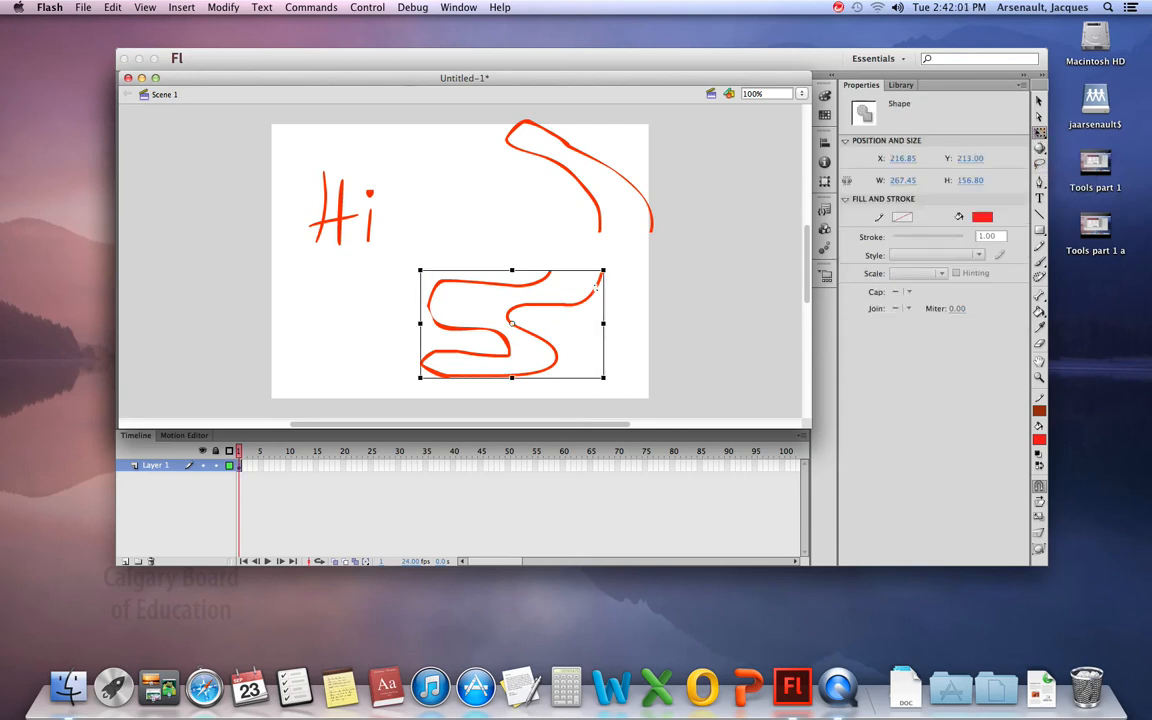
pyautogui.click(1038, 165)
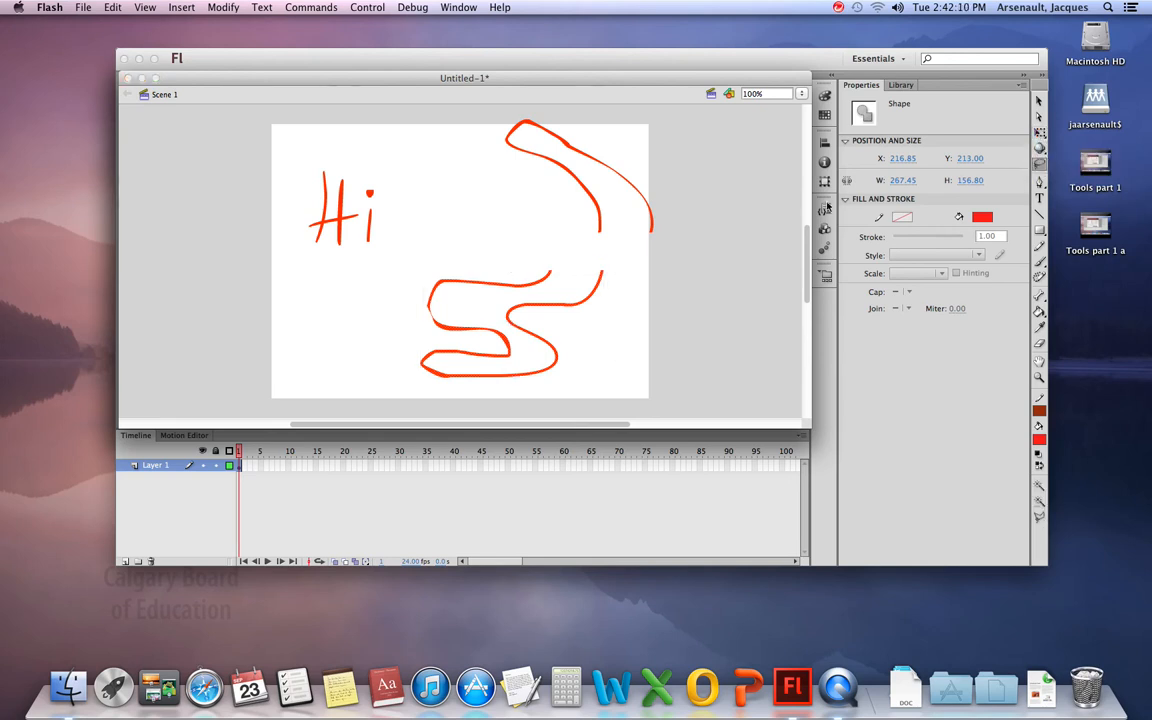
pyautogui.moveTo(567, 250)
pyautogui.mouseDown()
pyautogui.moveTo(438, 264)
pyautogui.moveTo(393, 289)
pyautogui.moveTo(385, 314)
pyautogui.moveTo(401, 376)
pyautogui.moveTo(460, 398)
pyautogui.moveTo(560, 396)
pyautogui.moveTo(597, 357)
pyautogui.moveTo(596, 327)
pyautogui.moveTo(631, 280)
pyautogui.moveTo(615, 252)
pyautogui.moveTo(564, 245)
pyautogui.mouseUp()
pyautogui.moveTo(520, 292)
pyautogui.mouseDown()
pyautogui.moveTo(491, 231)
pyautogui.moveTo(546, 282)
pyautogui.mouseUp()
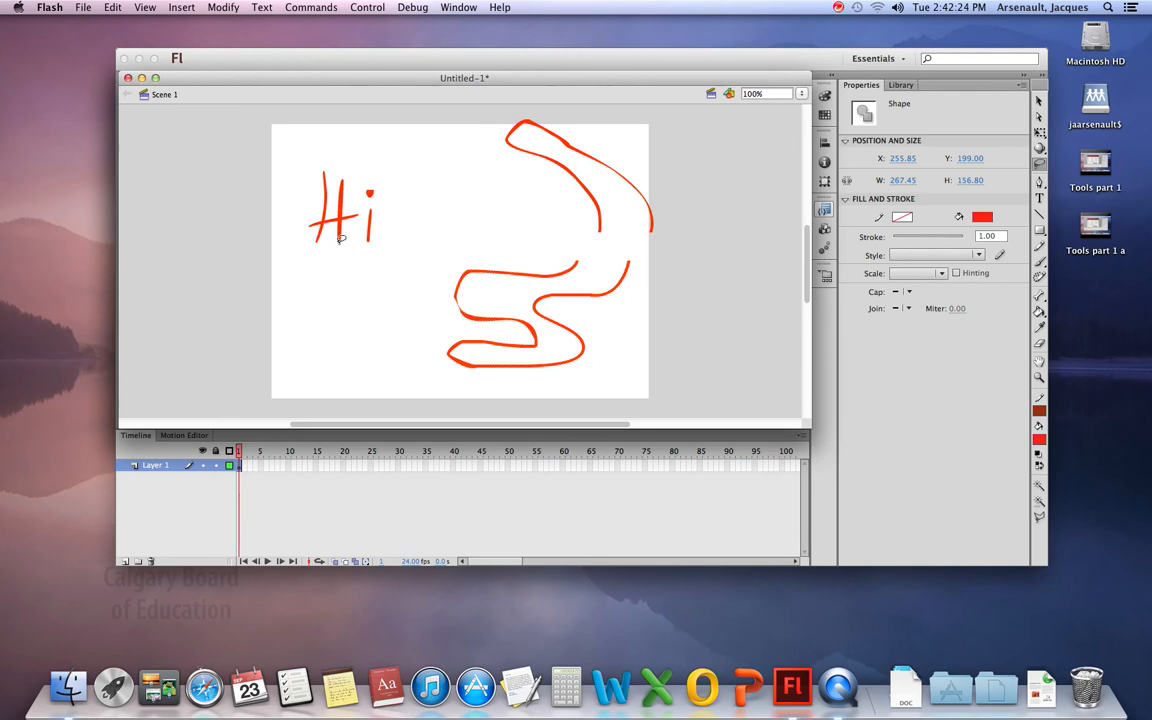
# Step: Lasso the "H" of "Hi", enlarge it to about 196 by 232 and move it beside the "i"
pyautogui.moveTo(314, 193)
pyautogui.mouseDown()
pyautogui.moveTo(339, 157)
pyautogui.moveTo(350, 167)
pyautogui.moveTo(366, 213)
pyautogui.moveTo(342, 259)
pyautogui.moveTo(300, 258)
pyautogui.moveTo(294, 223)
pyautogui.moveTo(314, 193)
pyautogui.mouseUp()
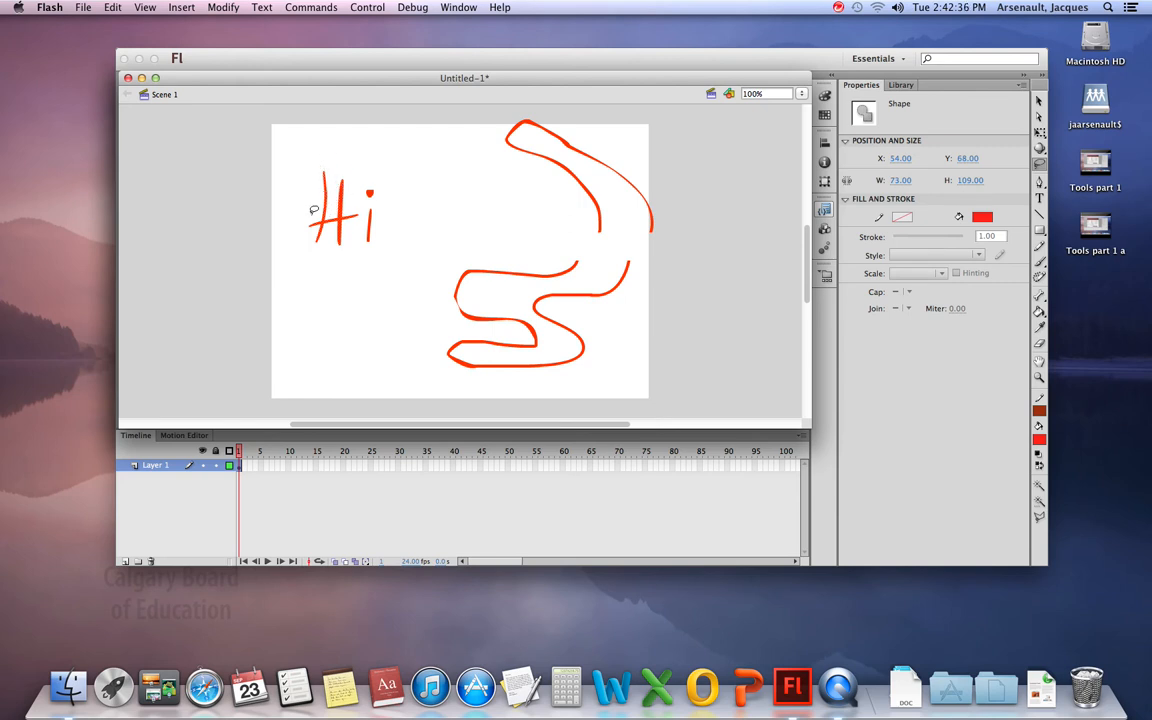
pyautogui.click(1040, 133)
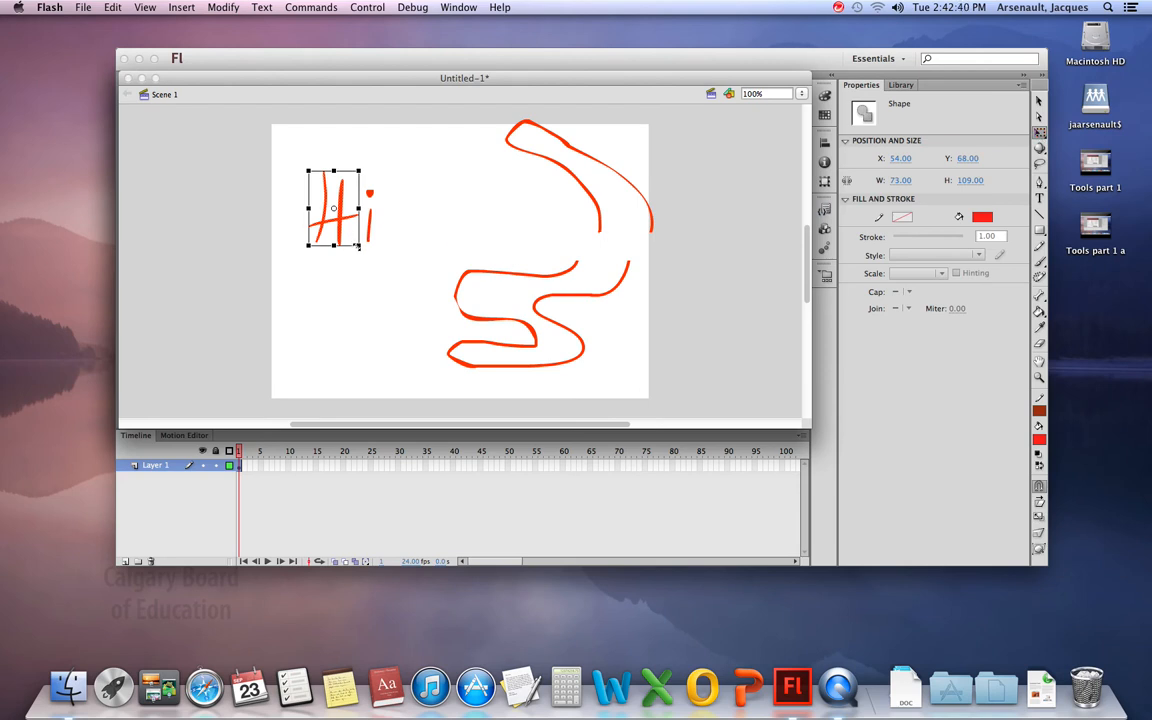
pyautogui.moveTo(358, 246); pyautogui.dragTo(443, 329)
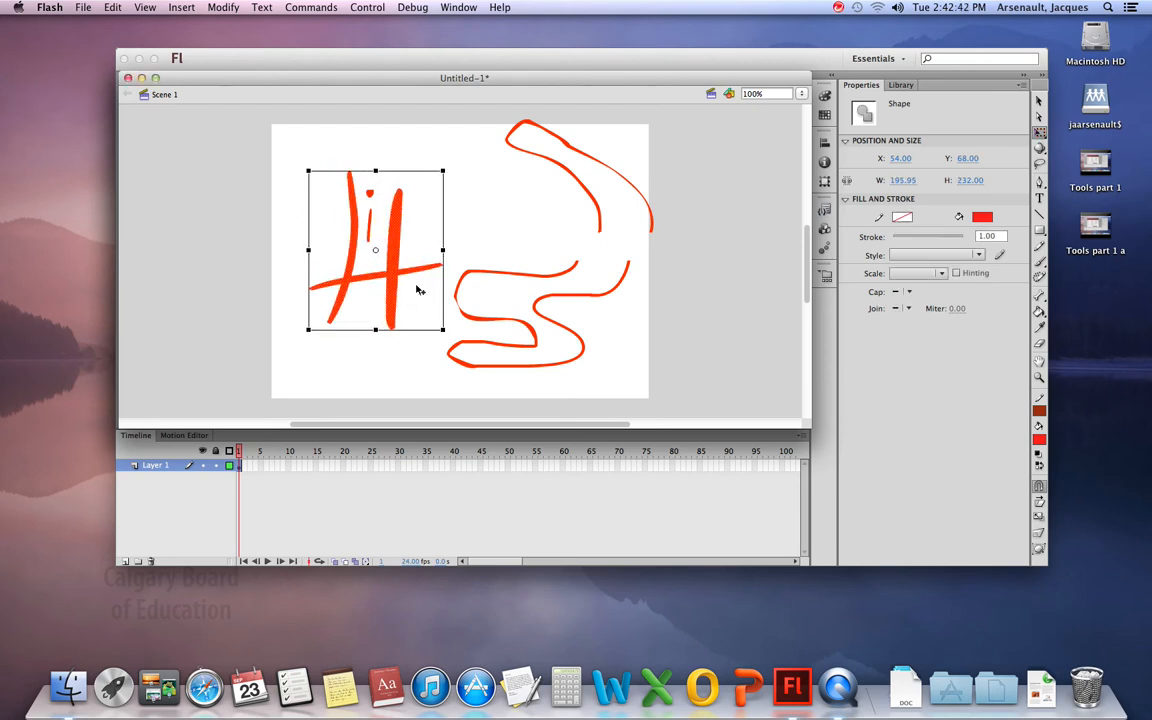
pyautogui.moveTo(400, 262); pyautogui.dragTo(342, 222)
pyautogui.click(434, 240)
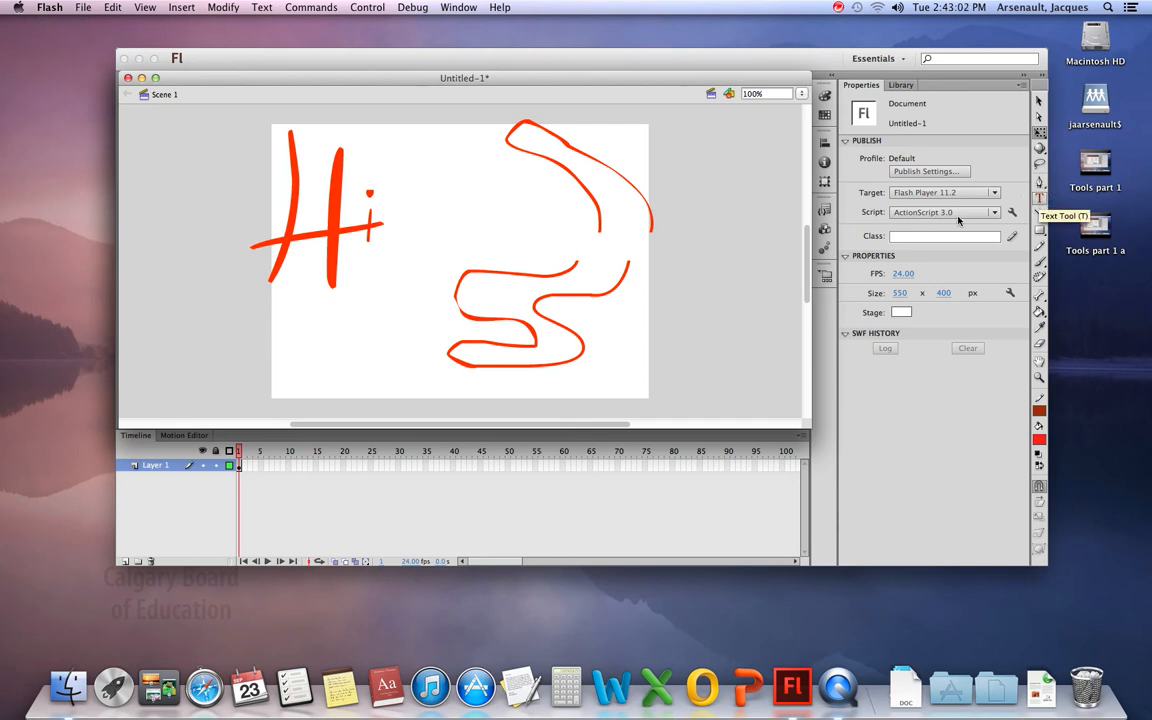
# Step: Add a static text box about 285 wide near the stage's upper edge containing "Hello world!"
pyautogui.click(1040, 198)
pyautogui.moveTo(395, 158); pyautogui.dragTo(588, 191)
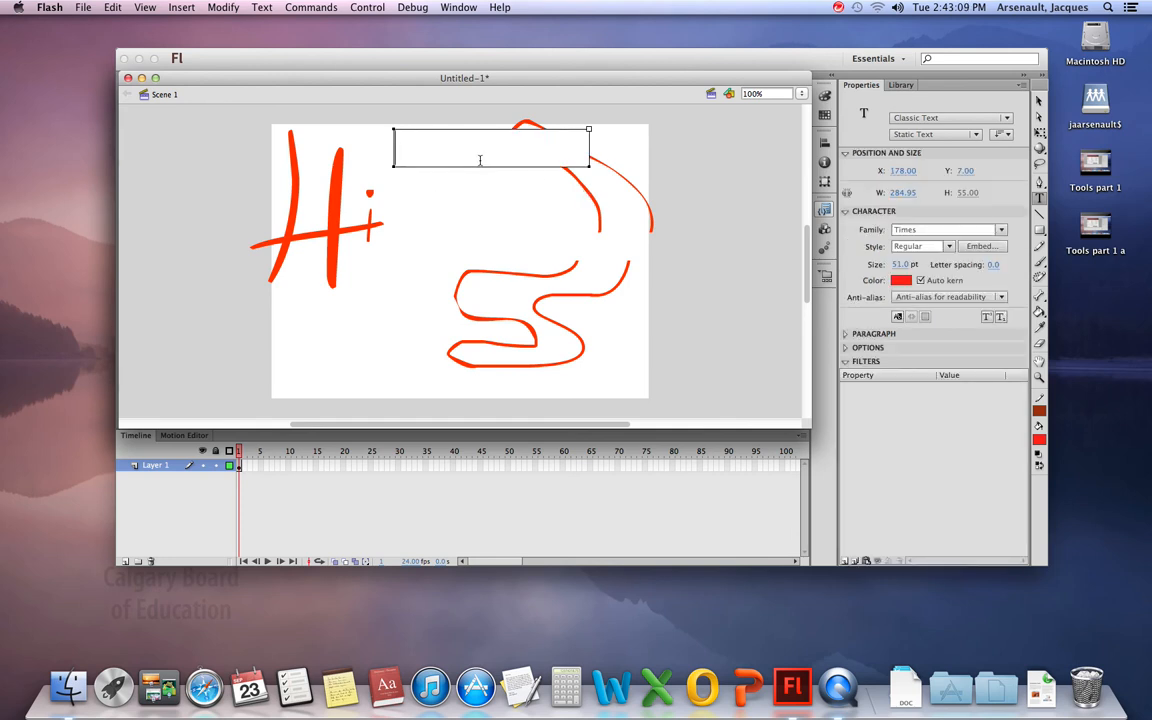
pyautogui.write('Hello world!')
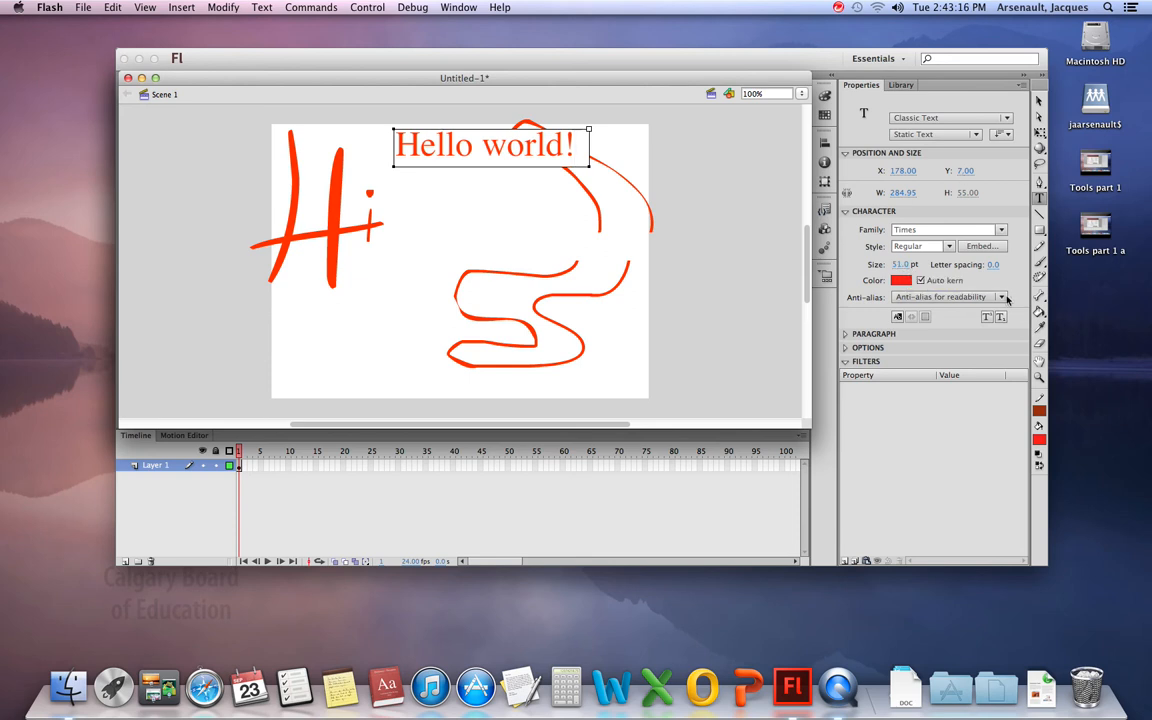
pyautogui.click(901, 85)
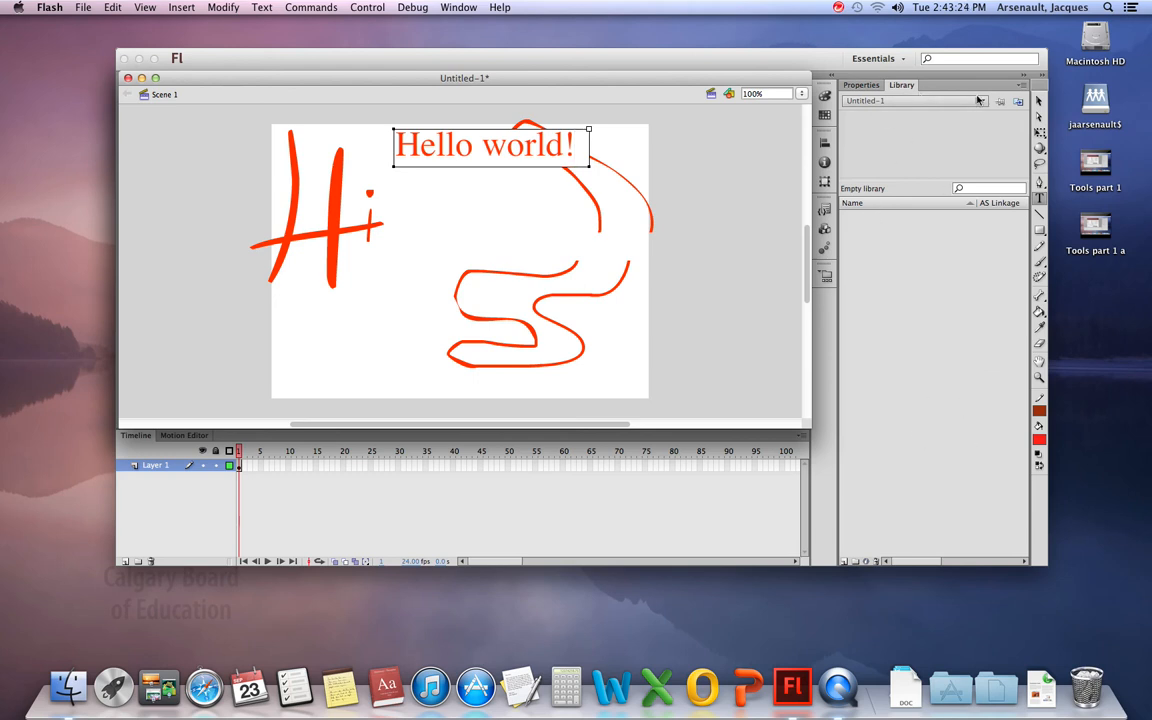
pyautogui.click(862, 86)
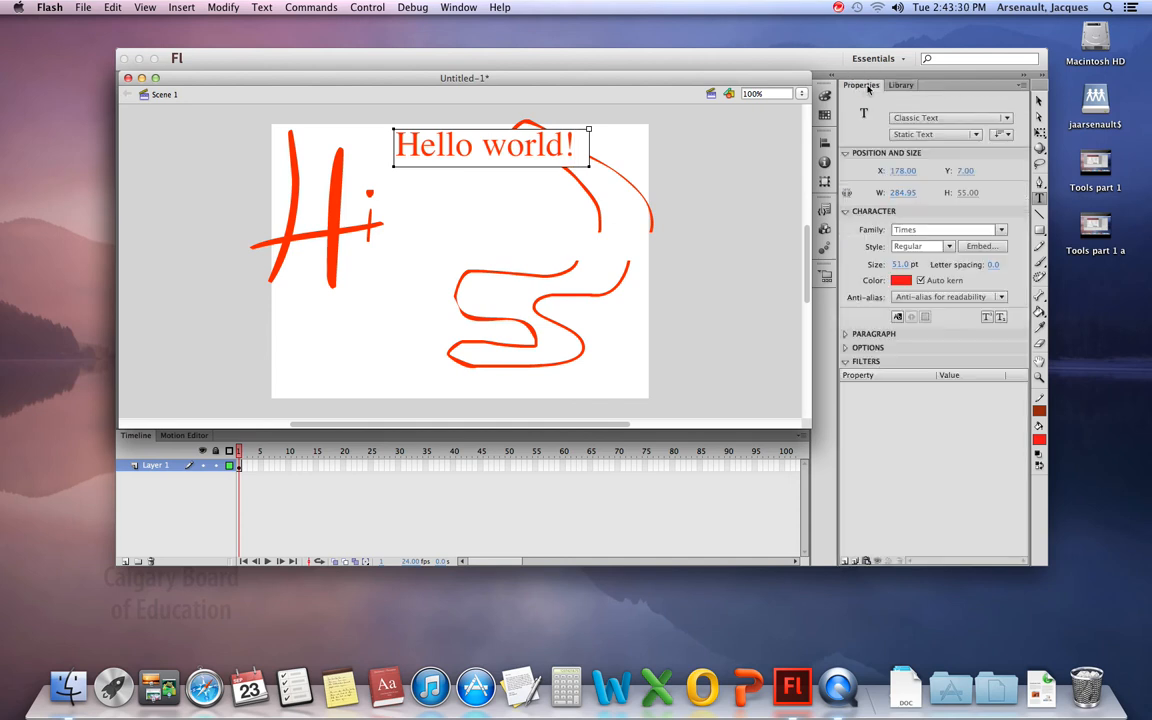
pyautogui.click(1040, 101)
pyautogui.click(1040, 118)
pyautogui.click(1042, 134)
pyautogui.click(1042, 149)
pyautogui.click(1041, 165)
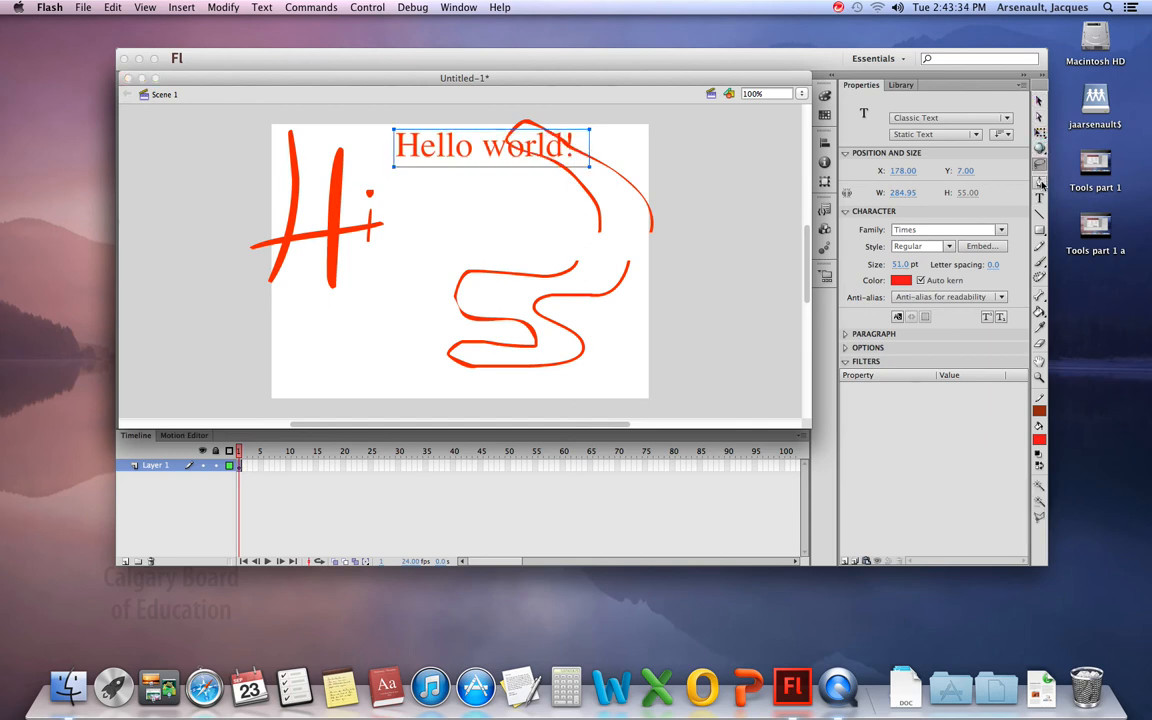
pyautogui.click(1041, 182)
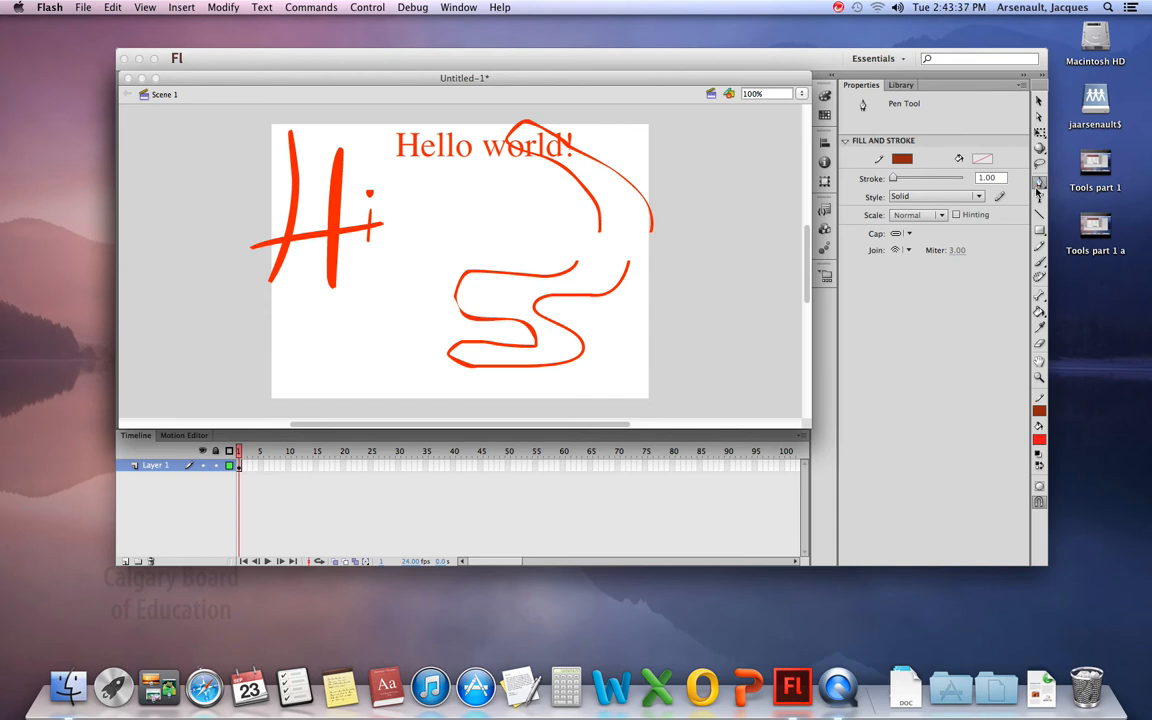
# Step: Recolor the whole "Hello world!" text bright green and finish editing it
pyautogui.click(1039, 197)
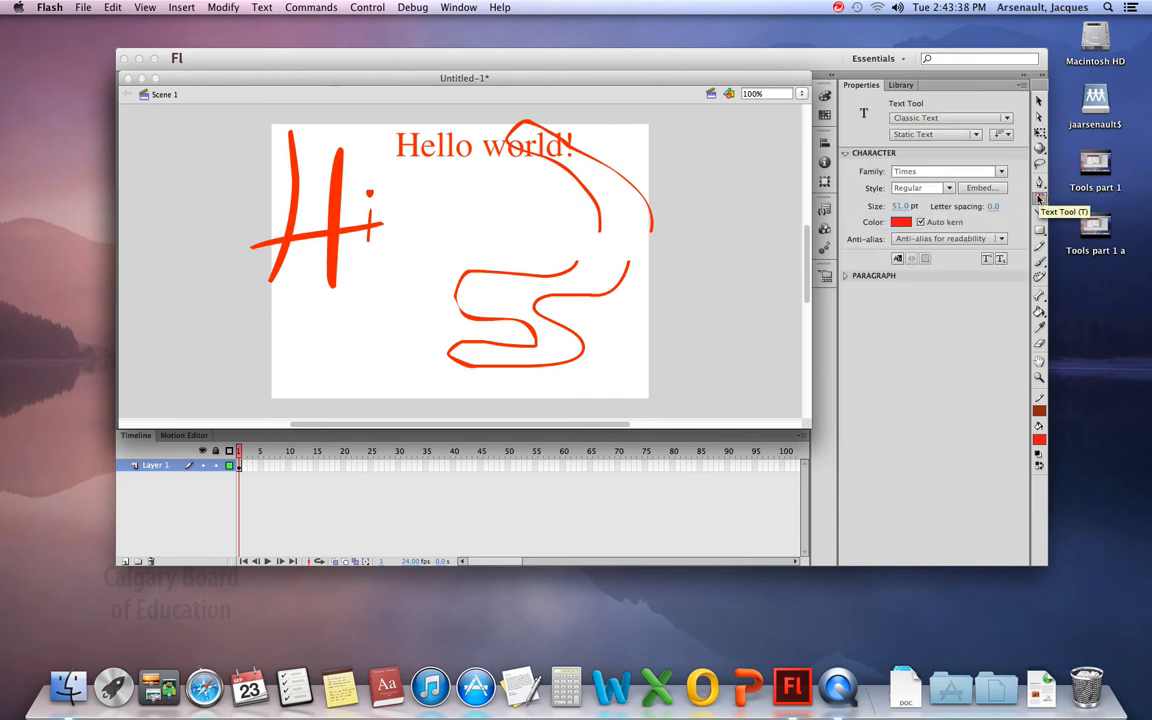
pyautogui.click(902, 229)
pyautogui.click(935, 260)
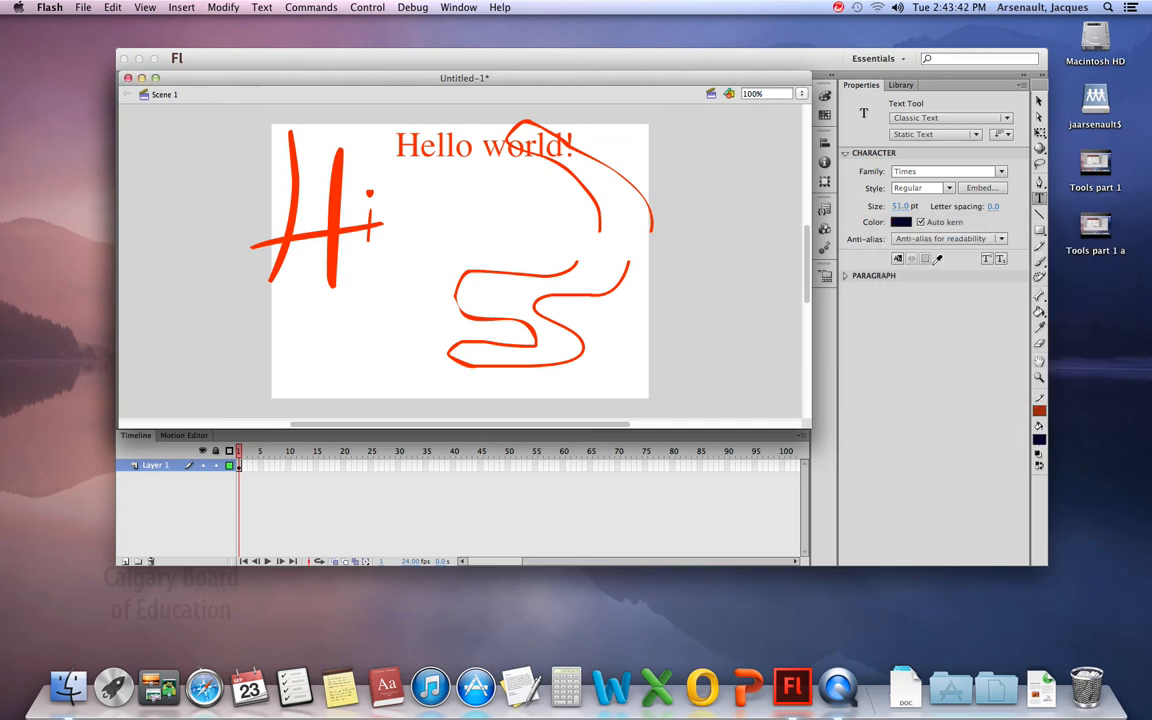
pyautogui.moveTo(573, 143); pyautogui.dragTo(400, 148)
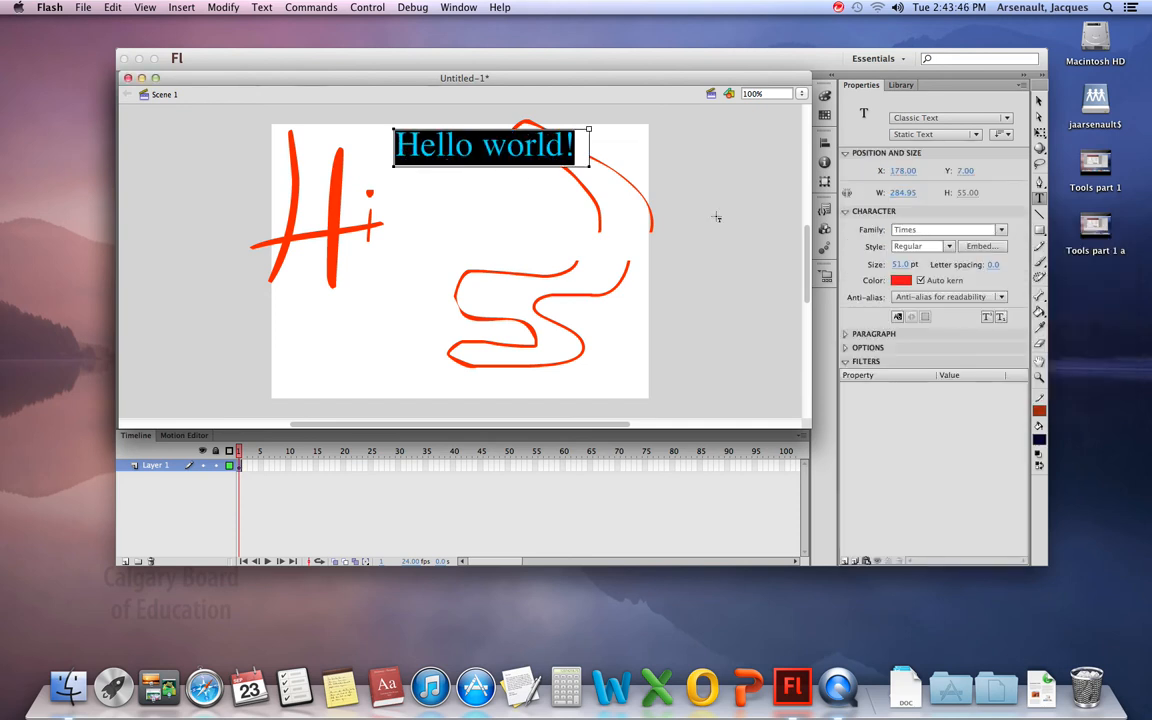
pyautogui.click(901, 280)
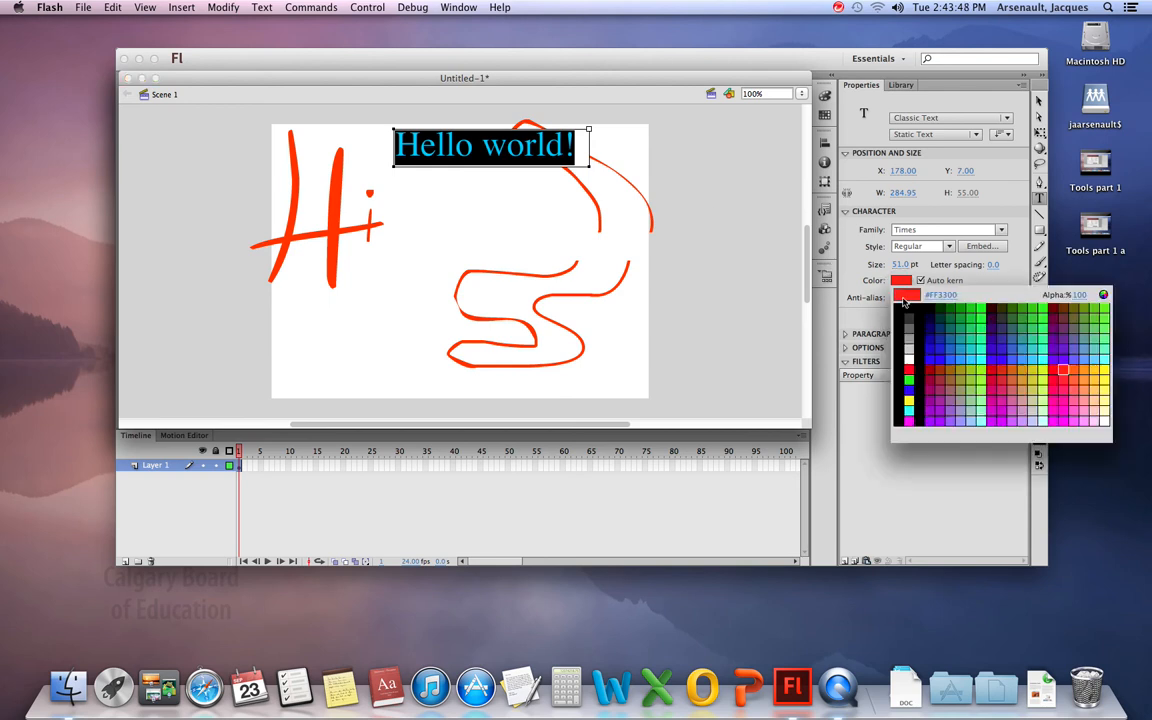
pyautogui.click(975, 311)
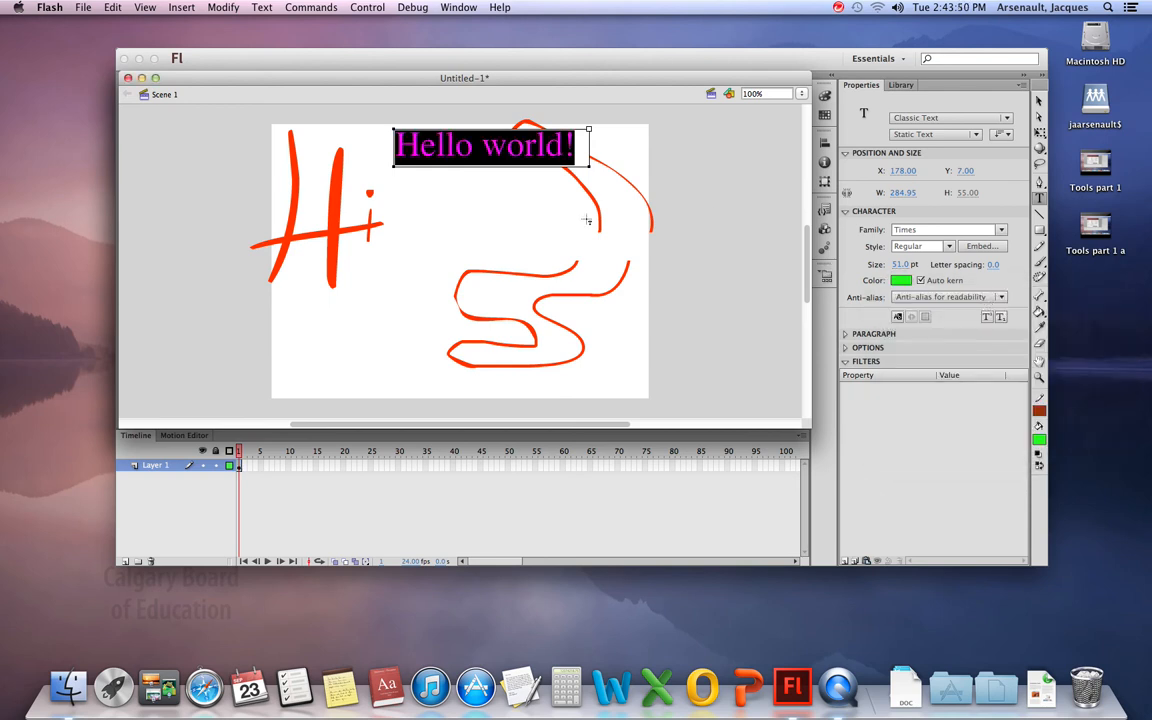
pyautogui.press('Escape')
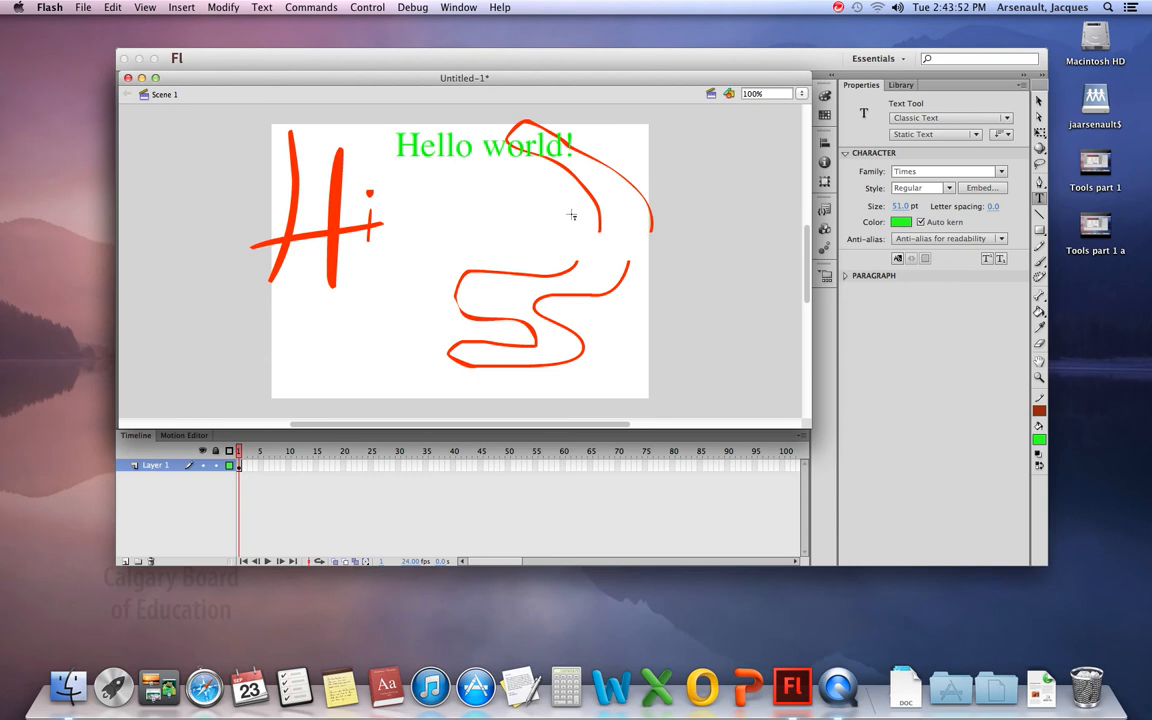
# Step: Select the "Hello world!" text box and widen it to about 524, starting at X 28
pyautogui.press('v')
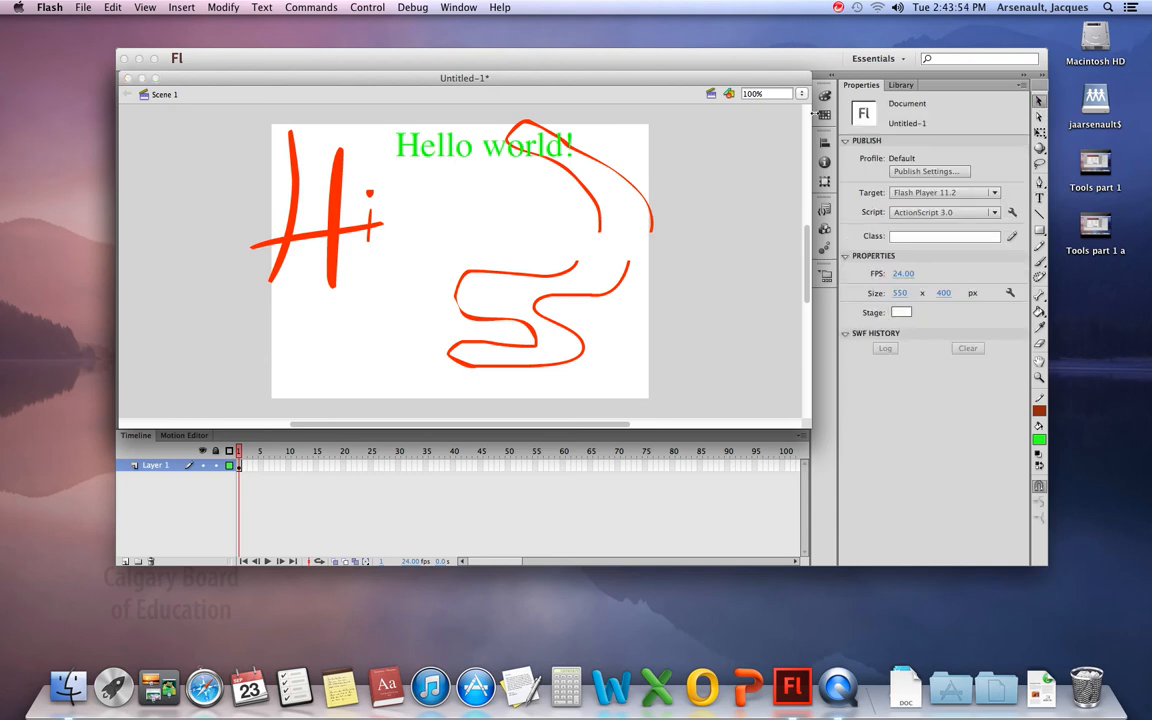
pyautogui.moveTo(381, 131); pyautogui.dragTo(590, 188)
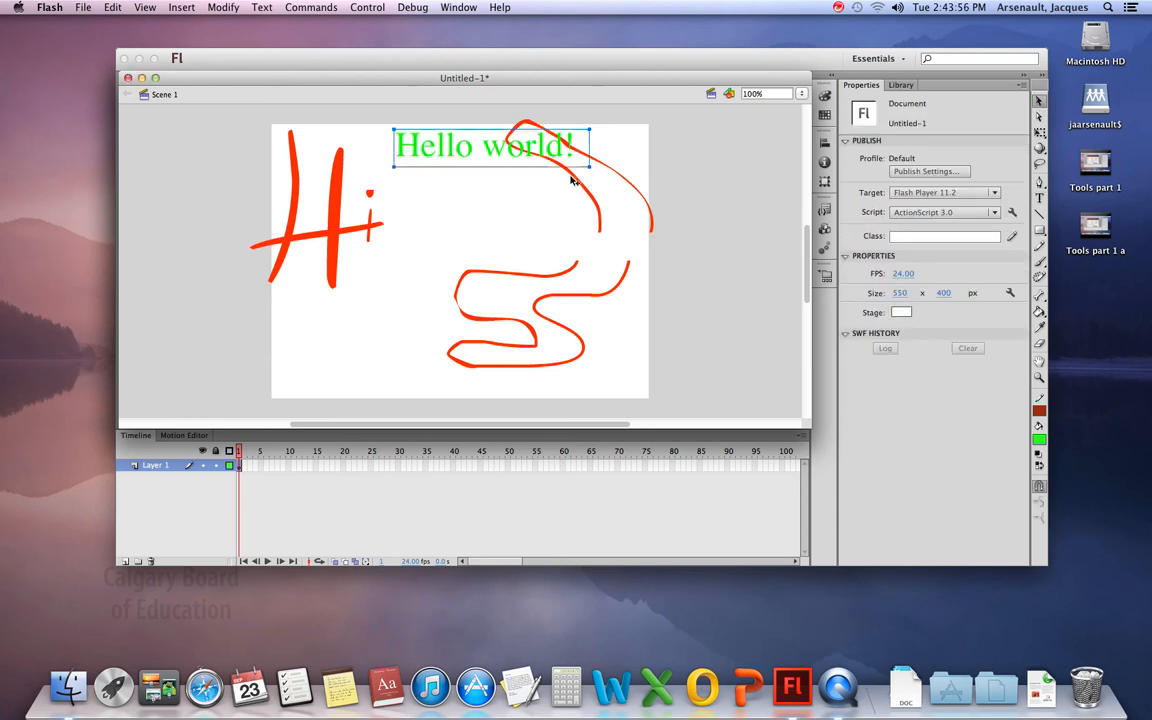
pyautogui.click(612, 172)
pyautogui.click(455, 162)
pyautogui.moveTo(392, 130); pyautogui.dragTo(290, 130)
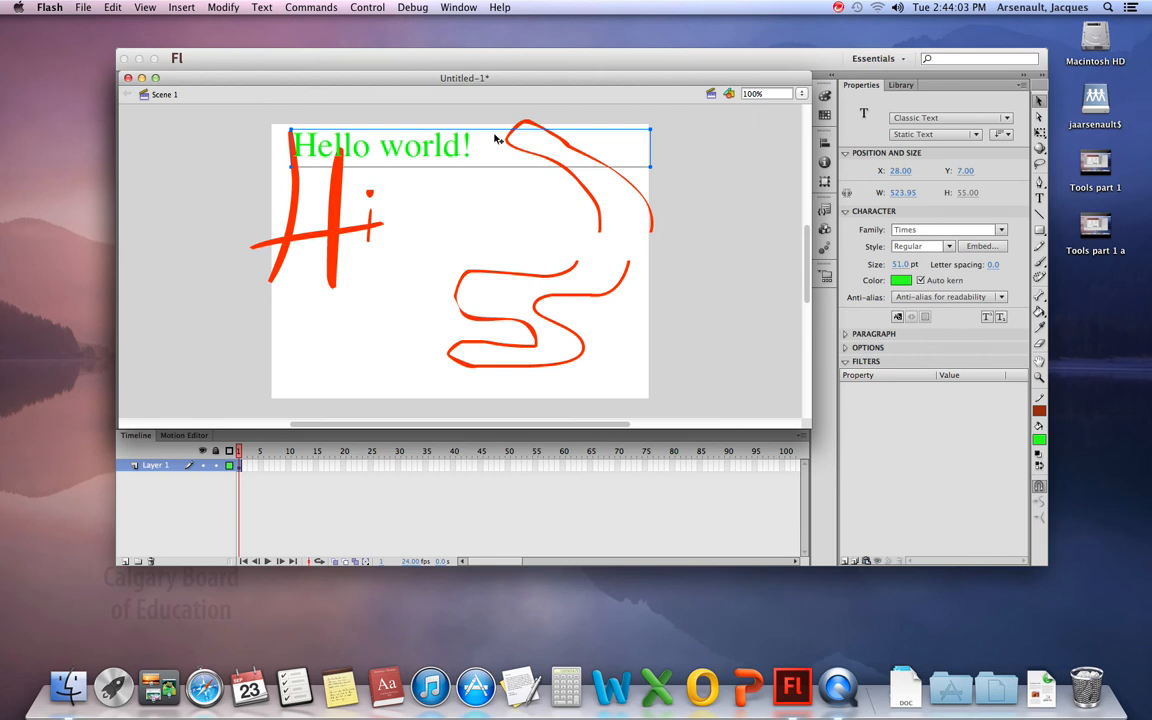
# Step: Select all of the "Hello world!" text and set its font size to 72 pt
pyautogui.click(1039, 198)
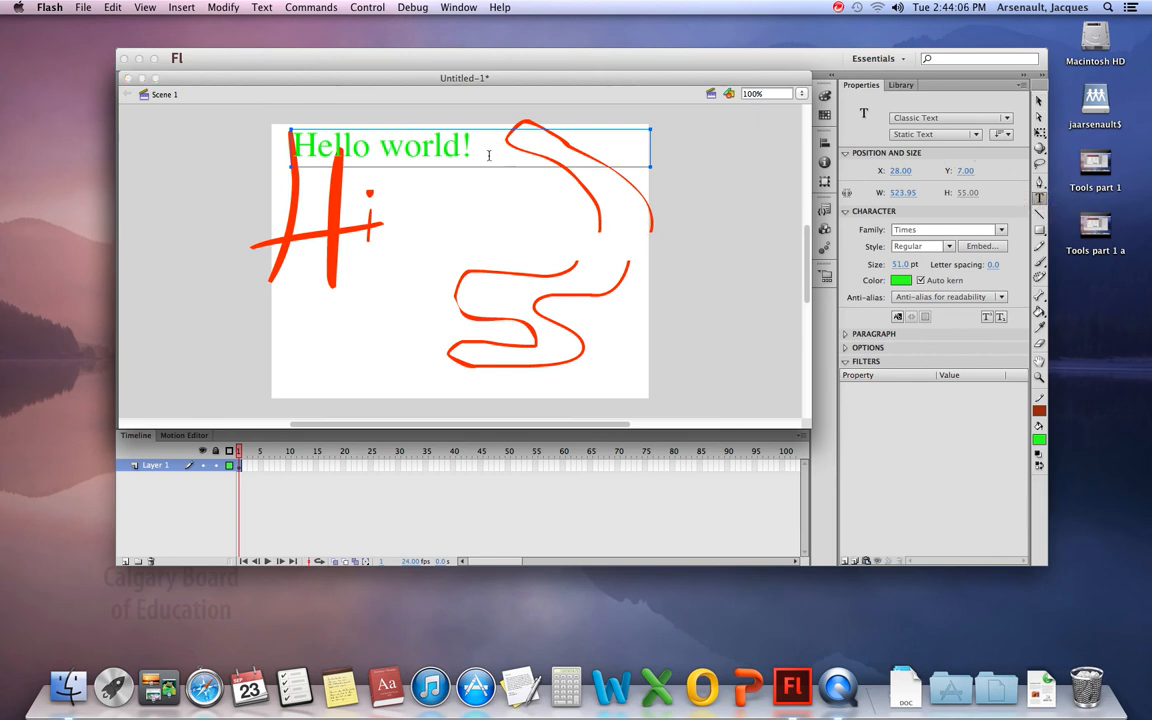
pyautogui.moveTo(489, 155); pyautogui.dragTo(285, 138)
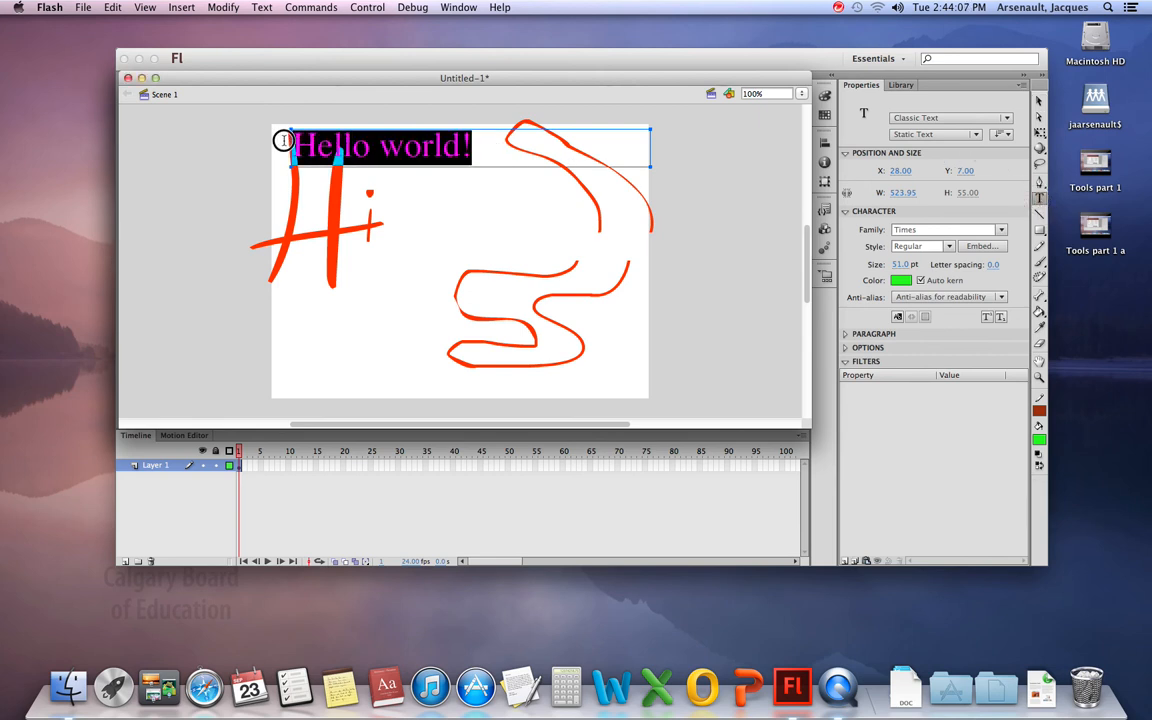
pyautogui.click(902, 265)
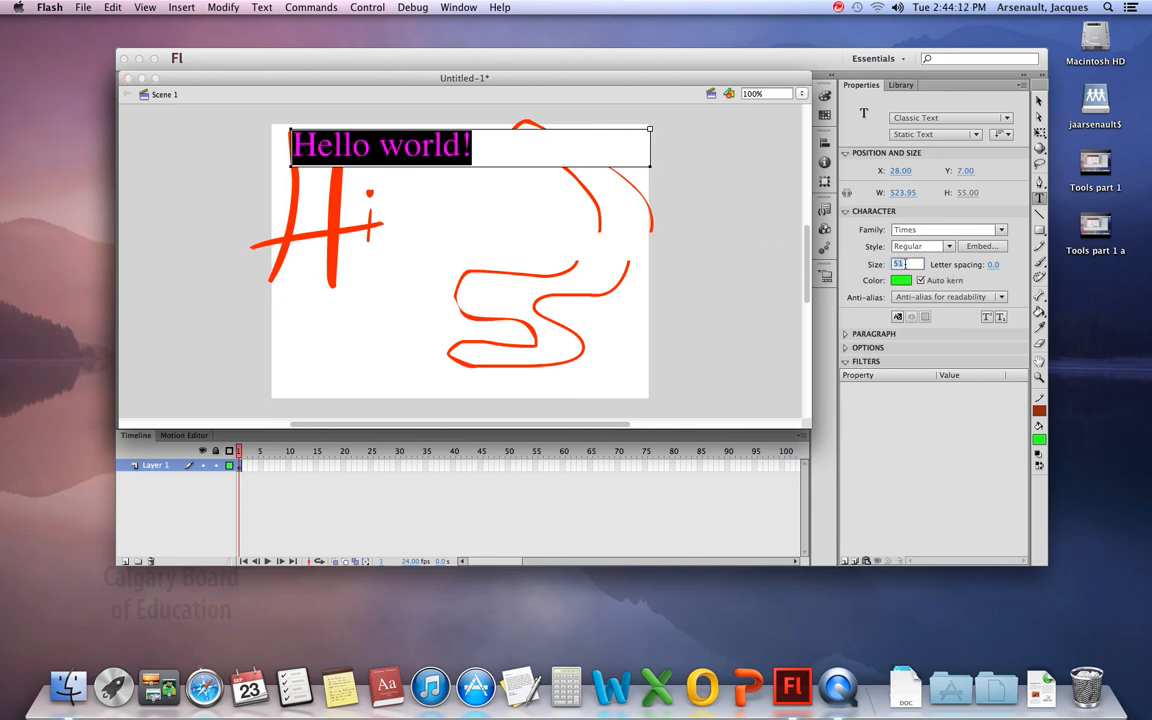
pyautogui.write('72')
pyautogui.press('Return')
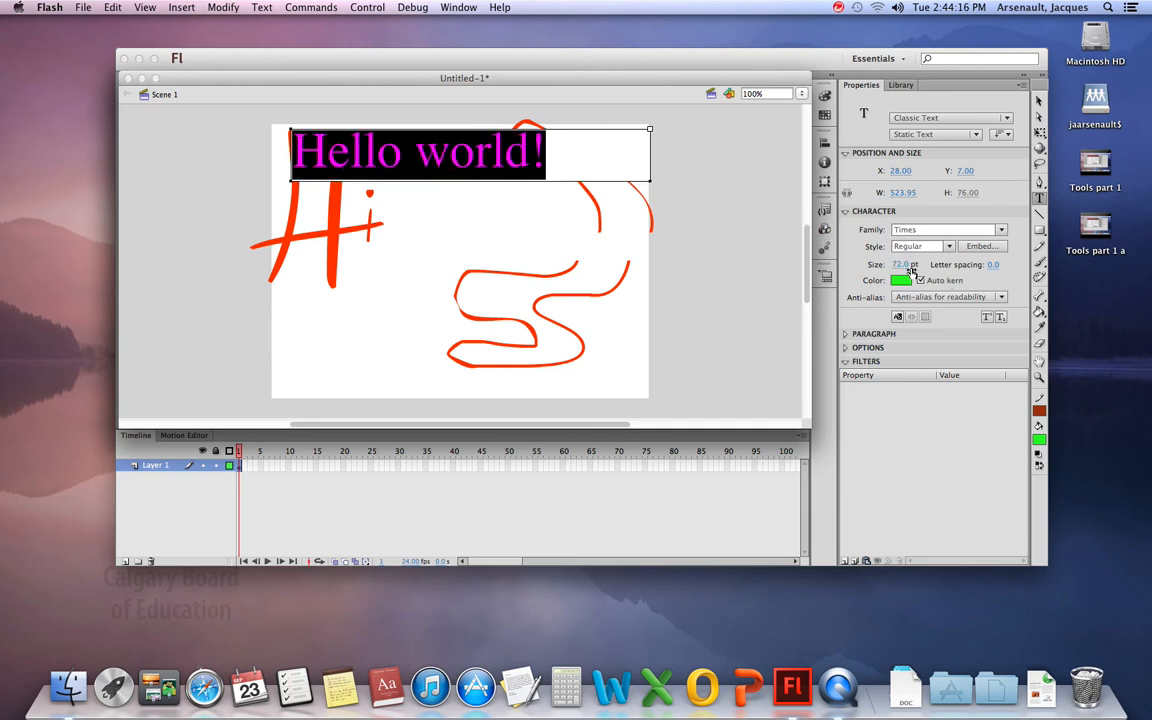
# Step: Increase the selected text's size to 85 pt and its letter spacing to 46, then finish editing it
pyautogui.moveTo(900, 266); pyautogui.dragTo(1019, 263)
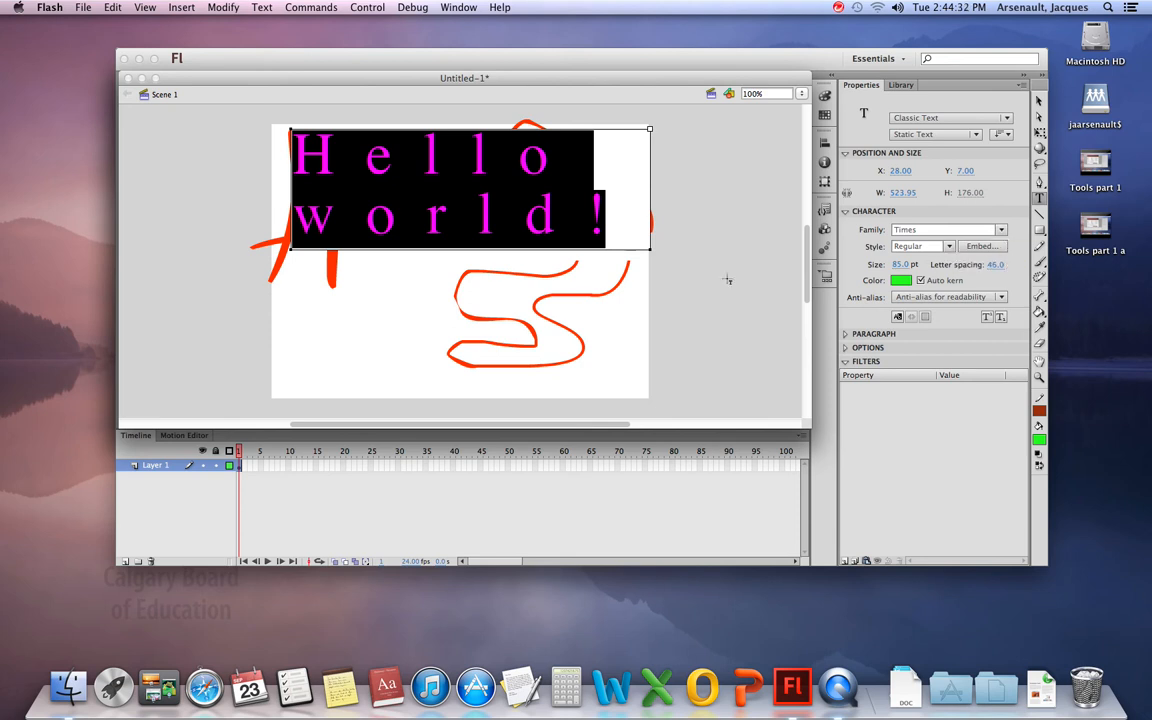
pyautogui.scroll(-1, 643, 288)
pyautogui.click(638, 287)
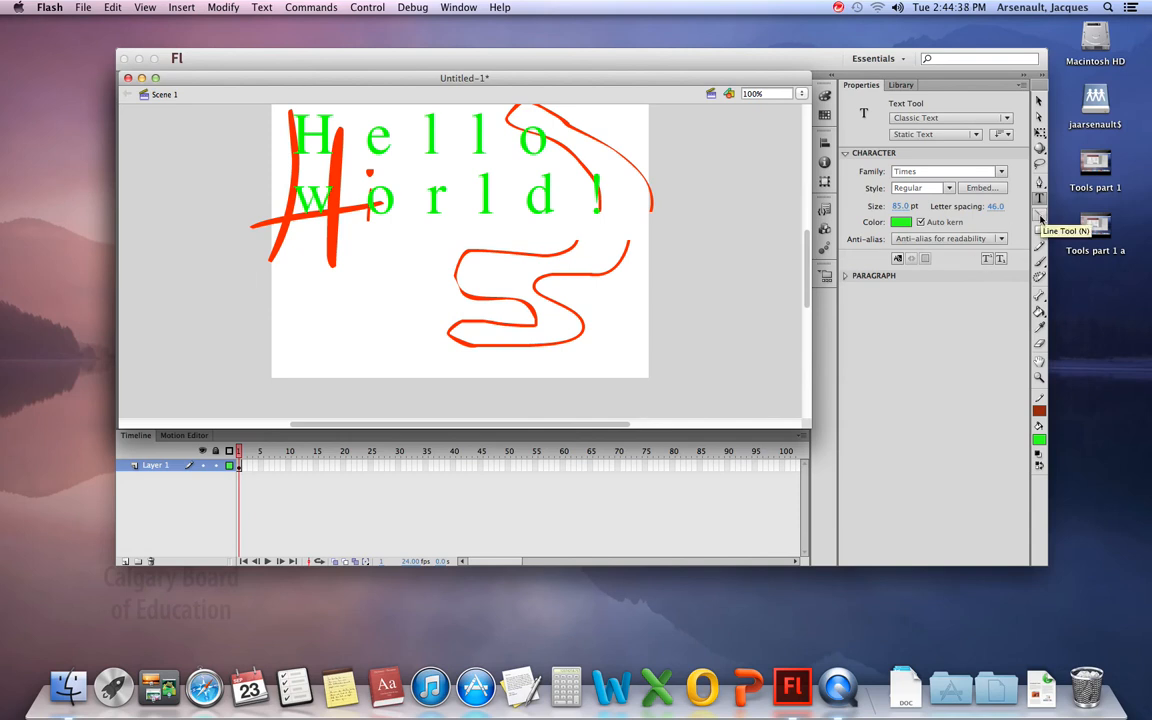
pyautogui.scroll(-5, 776, 236)
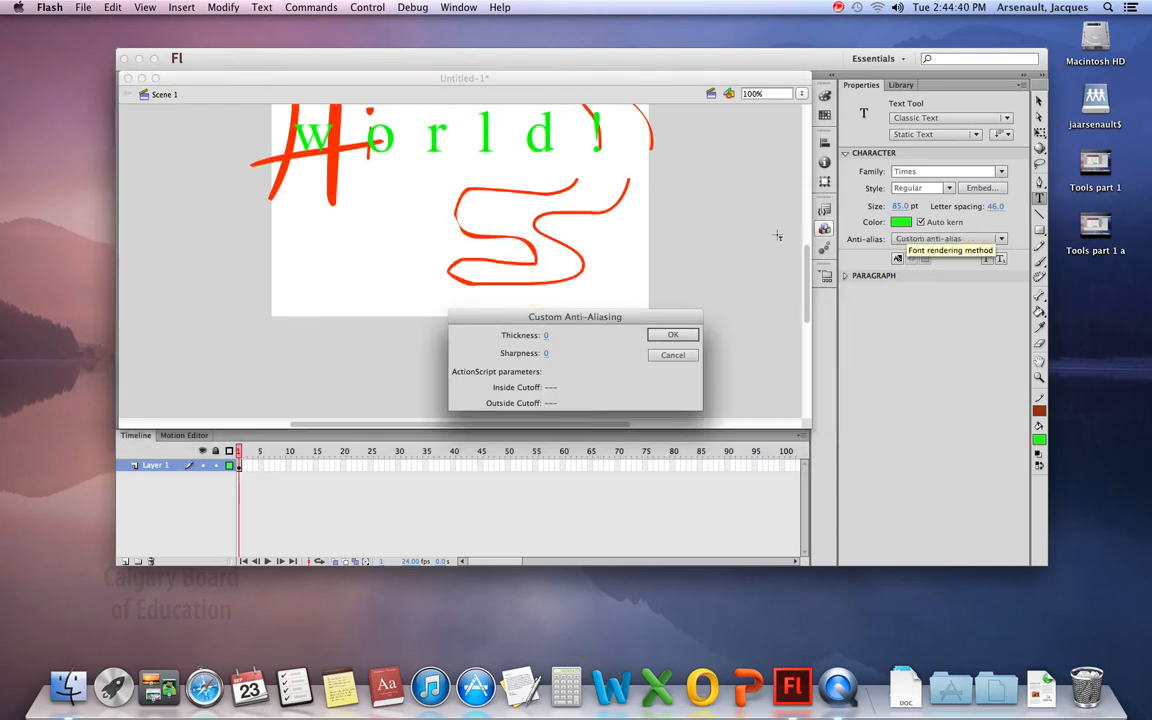
pyautogui.scroll(5, 776, 236)
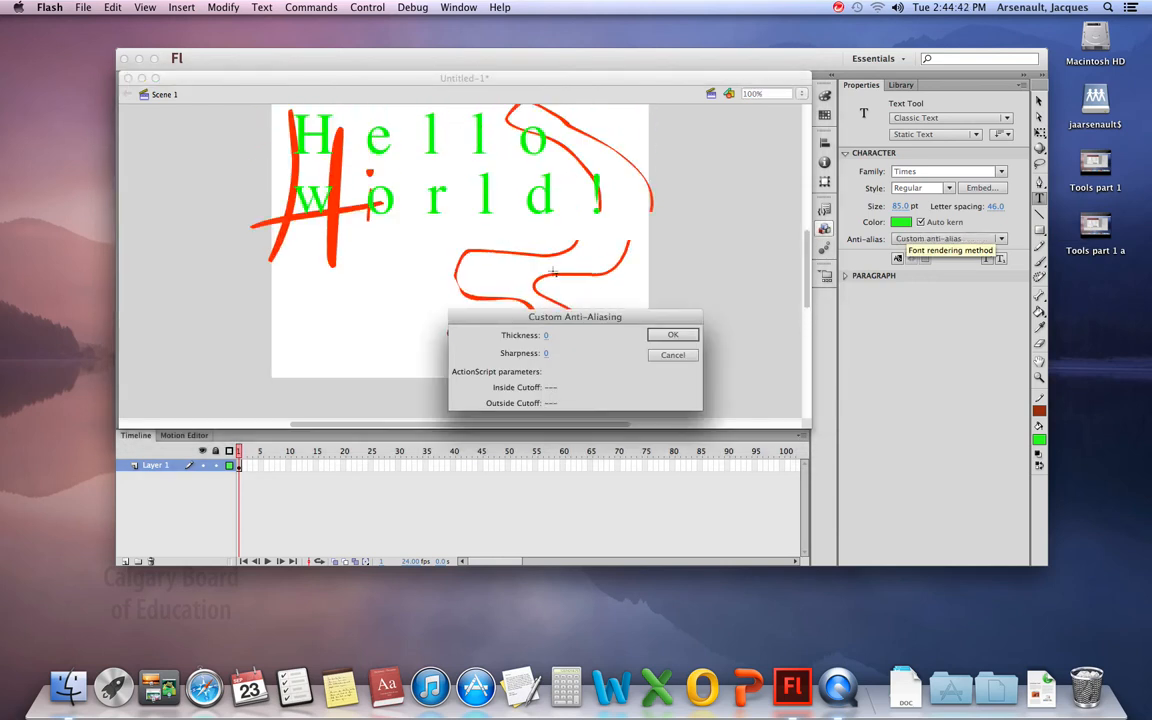
pyautogui.click(664, 355)
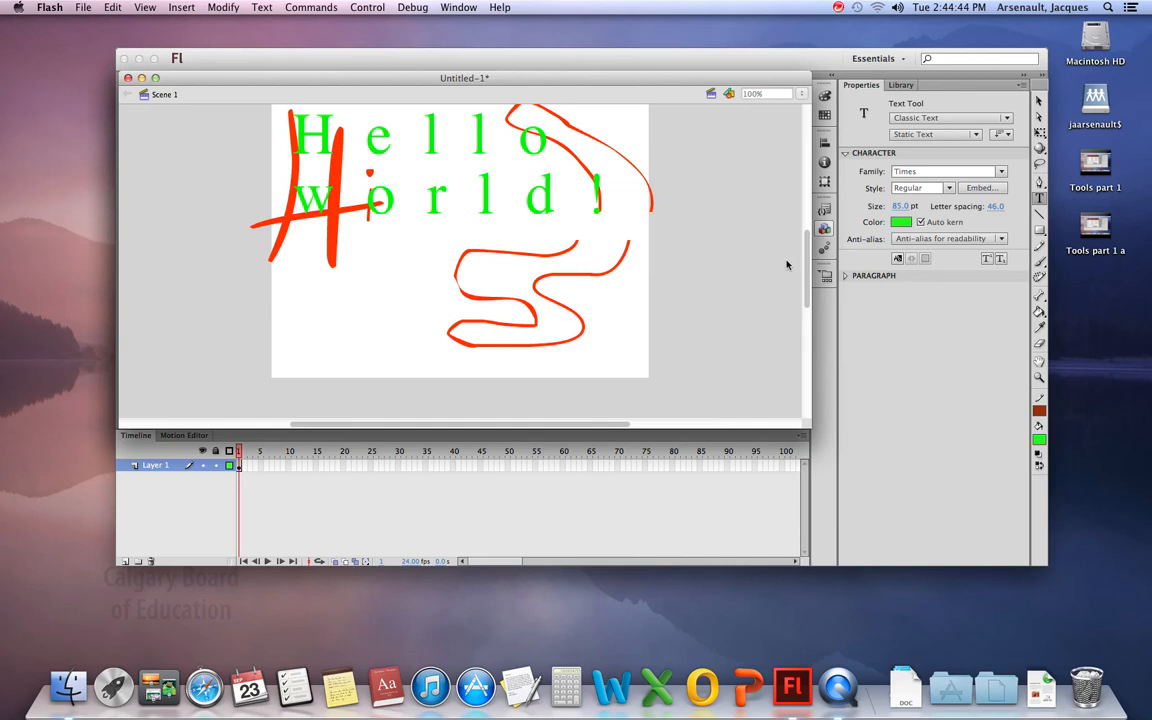
pyautogui.scroll(1, 810, 248)
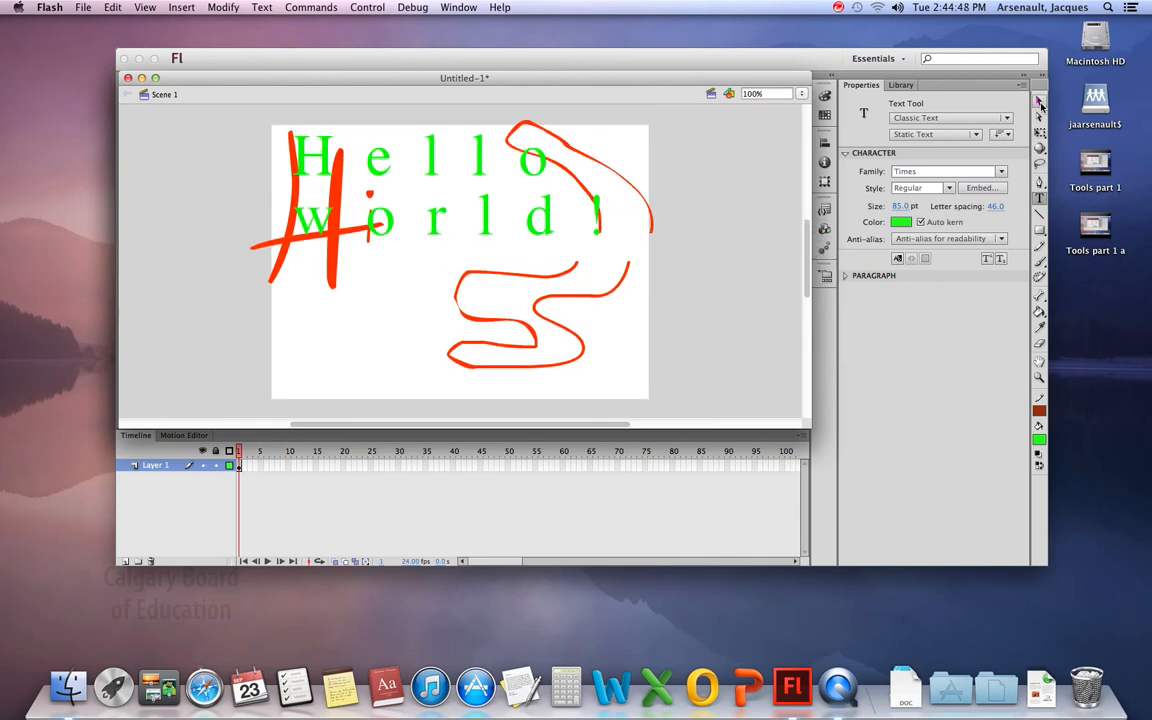
# Step: Select all the text and brush shapes on the stage and delete them
pyautogui.press('v')
pyautogui.moveTo(665, 114); pyautogui.dragTo(244, 403)
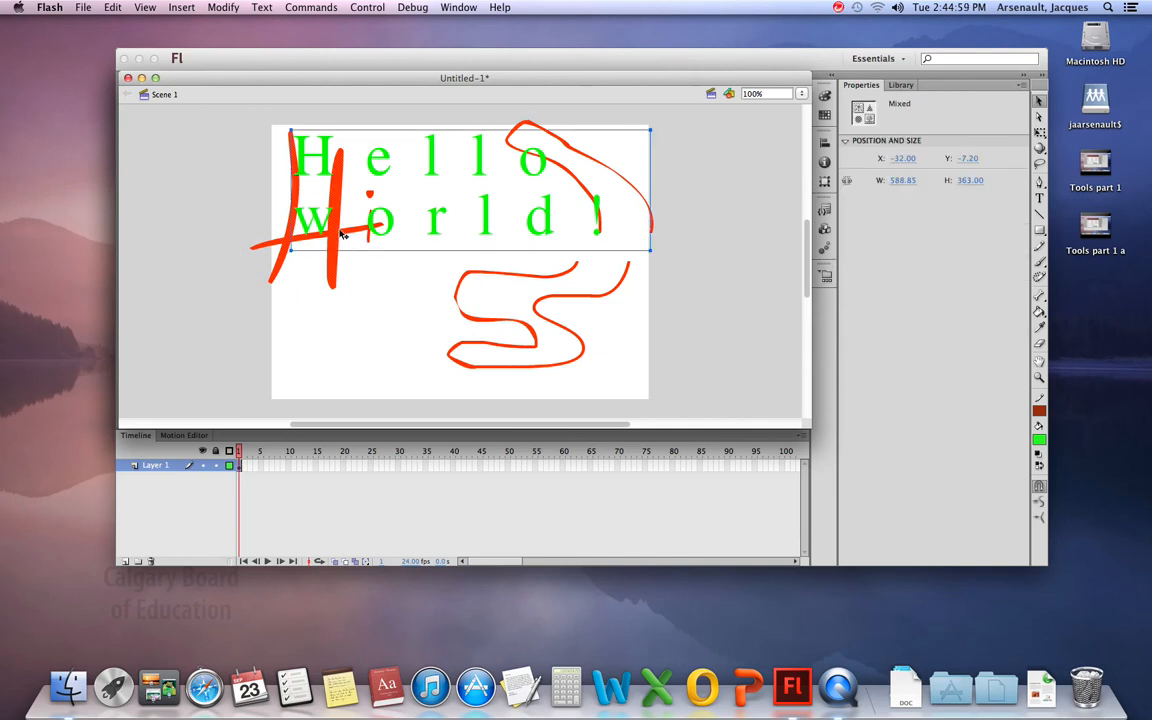
pyautogui.press('Delete')
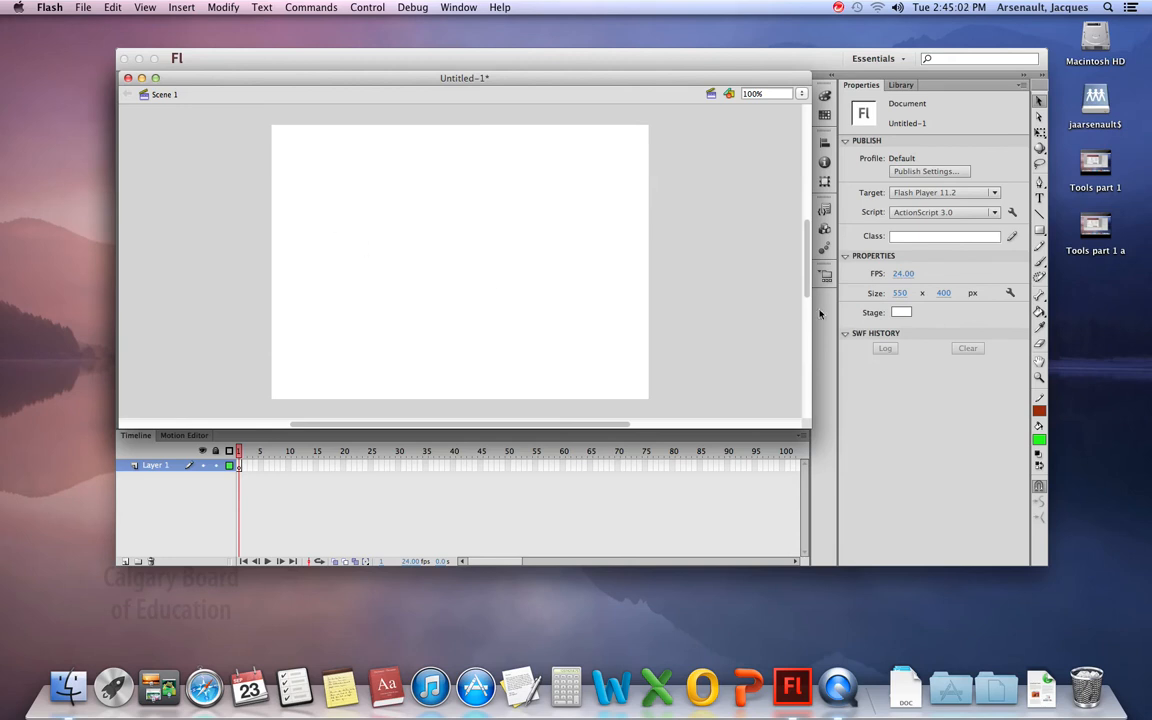
# Step: Draw several thin dark-red lines with the Line tool in the upper-left area of the stage, two of them crossing
pyautogui.click(1040, 214)
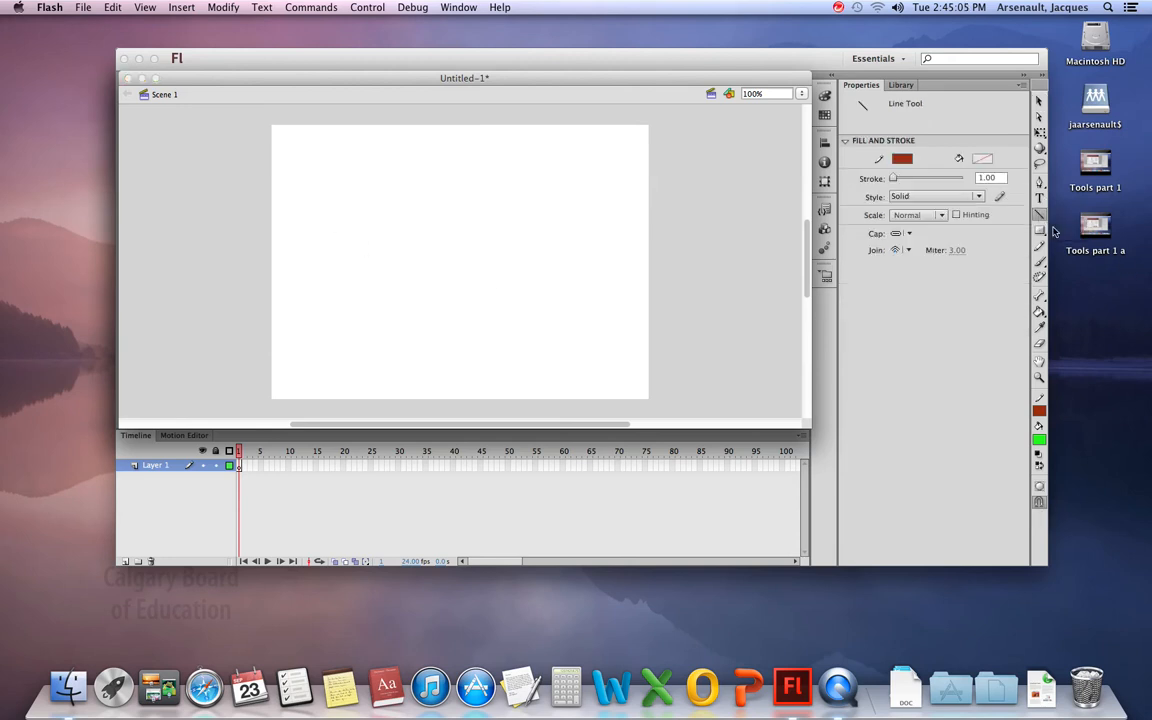
pyautogui.moveTo(309, 175)
pyautogui.mouseDown()
pyautogui.moveTo(296, 264)
pyautogui.moveTo(378, 223)
pyautogui.mouseUp()
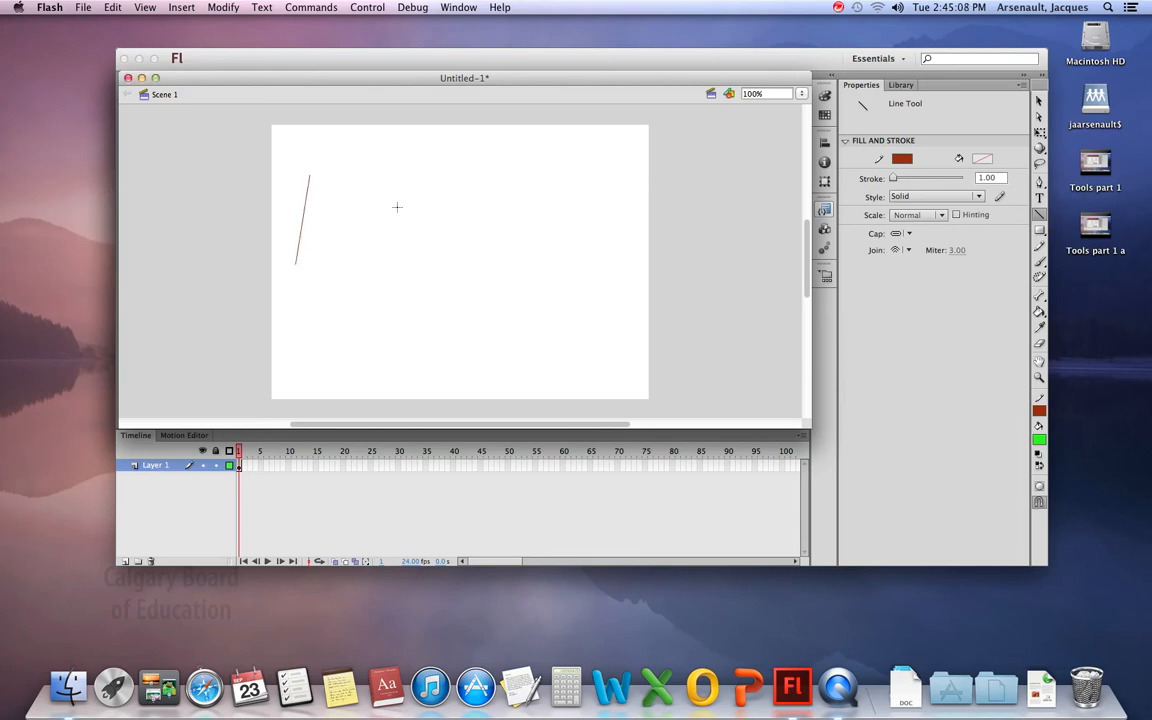
pyautogui.moveTo(406, 168); pyautogui.dragTo(391, 232)
# Step: Set the Line tool's stroke height to 8 and its stroke color to black
pyautogui.click(978, 177)
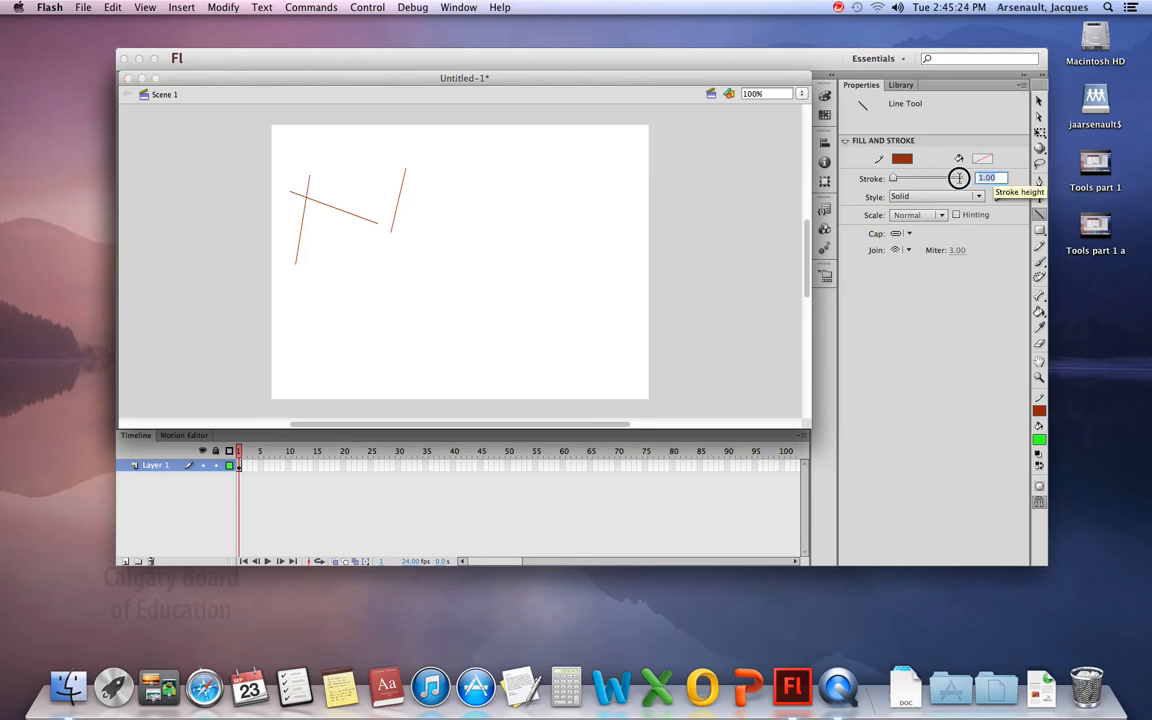
pyautogui.write('8')
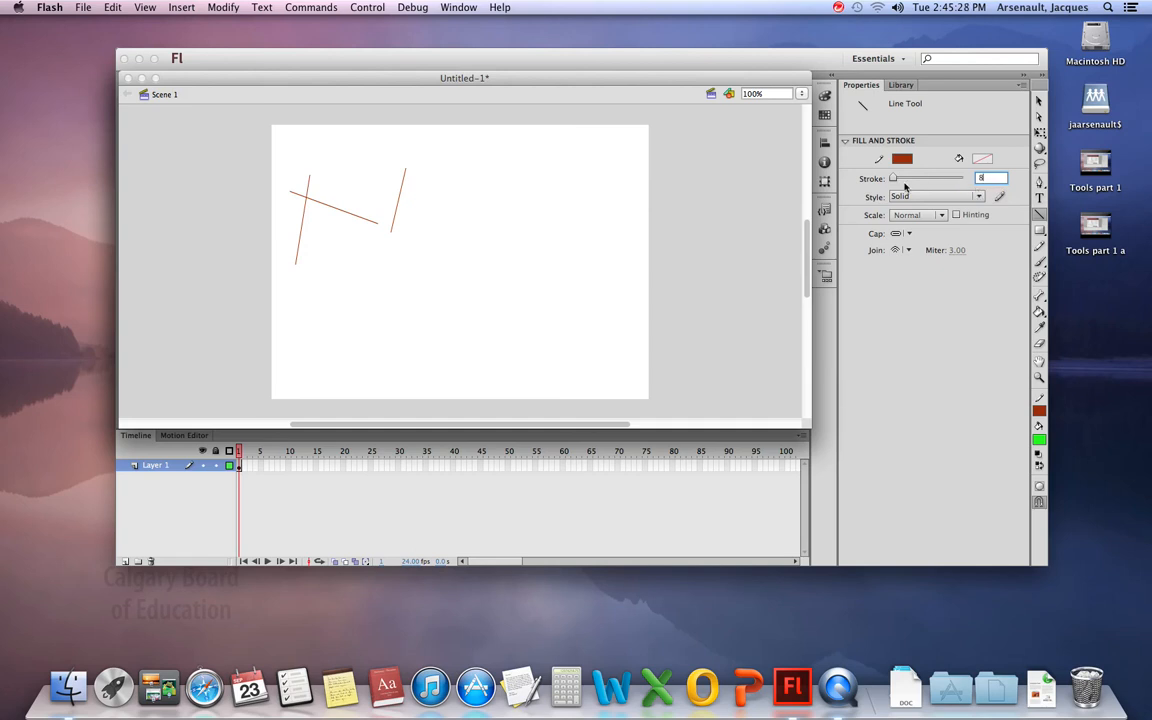
pyautogui.moveTo(896, 182)
pyautogui.mouseDown()
pyautogui.moveTo(840, 178)
pyautogui.moveTo(944, 176)
pyautogui.moveTo(840, 180)
pyautogui.moveTo(889, 180)
pyautogui.mouseUp()
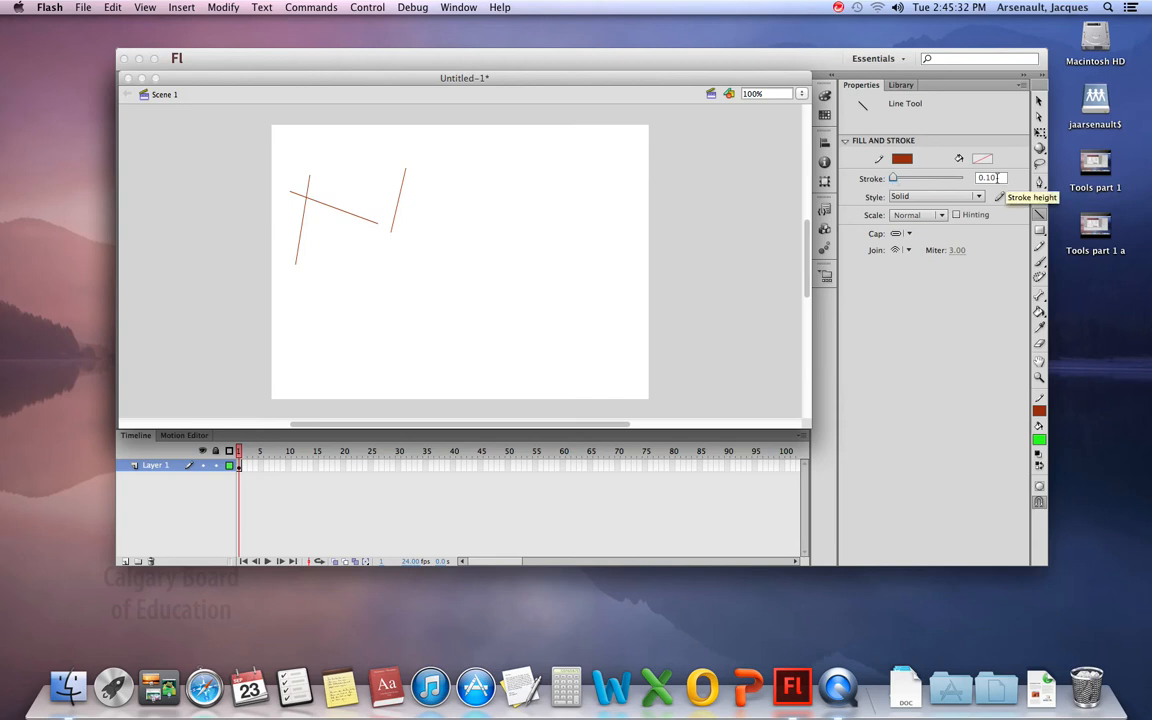
pyautogui.click(995, 177)
pyautogui.write('8')
pyautogui.press('Return')
pyautogui.click(905, 160)
pyautogui.click(980, 188)
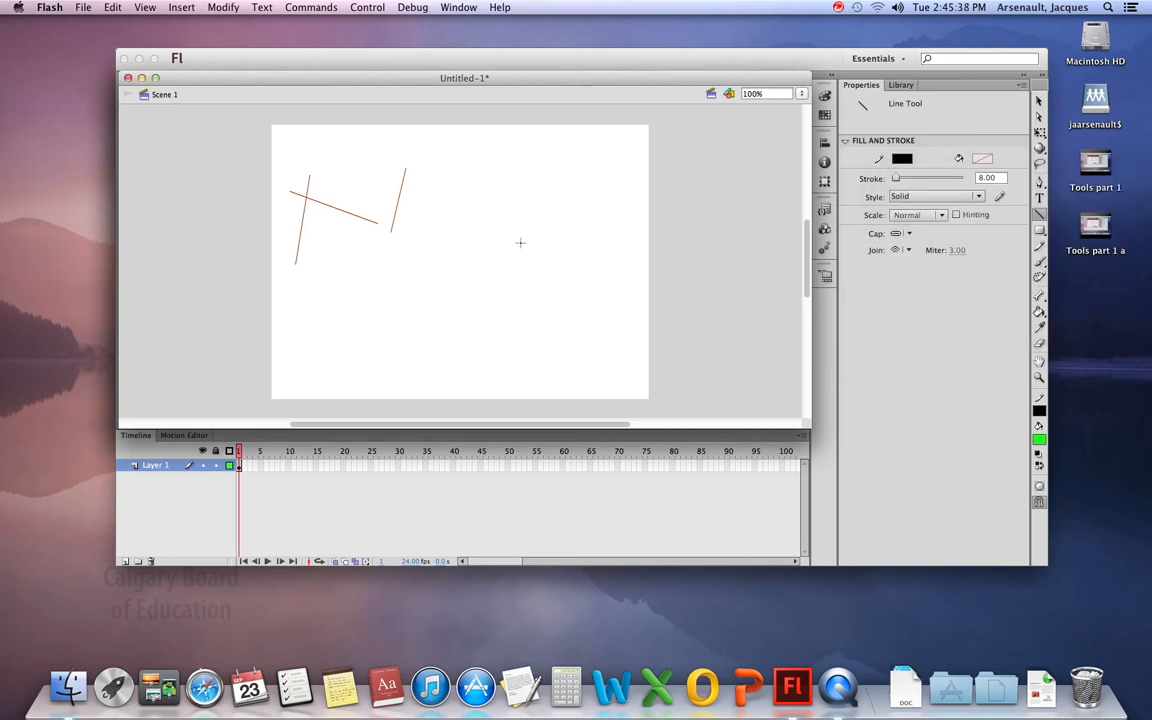
# Step: Draw a headless stick figure in the lower middle of the stage, with a vertical torso, bent legs and raised bent arms
pyautogui.moveTo(424, 289)
pyautogui.mouseDown()
pyautogui.moveTo(424, 345)
pyautogui.moveTo(476, 296)
pyautogui.mouseUp()
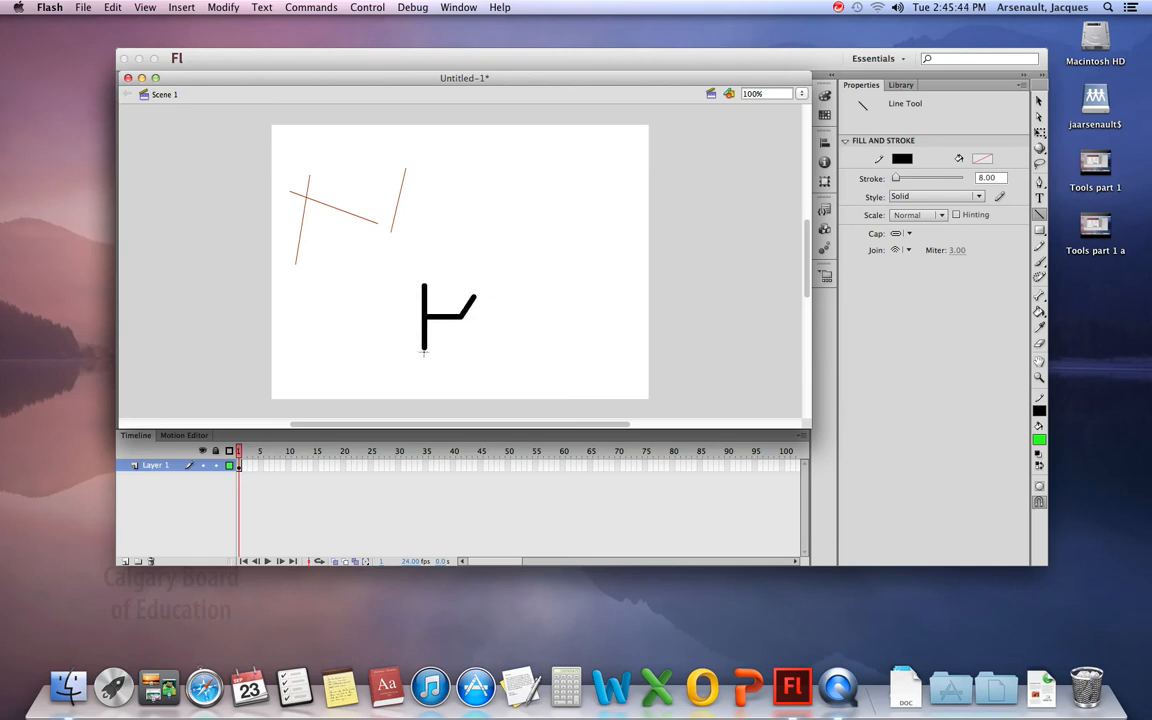
pyautogui.moveTo(425, 349); pyautogui.dragTo(399, 364)
pyautogui.moveTo(399, 364)
pyautogui.mouseDown()
pyautogui.moveTo(399, 386)
pyautogui.moveTo(455, 366)
pyautogui.mouseUp()
pyautogui.moveTo(455, 366); pyautogui.dragTo(455, 388)
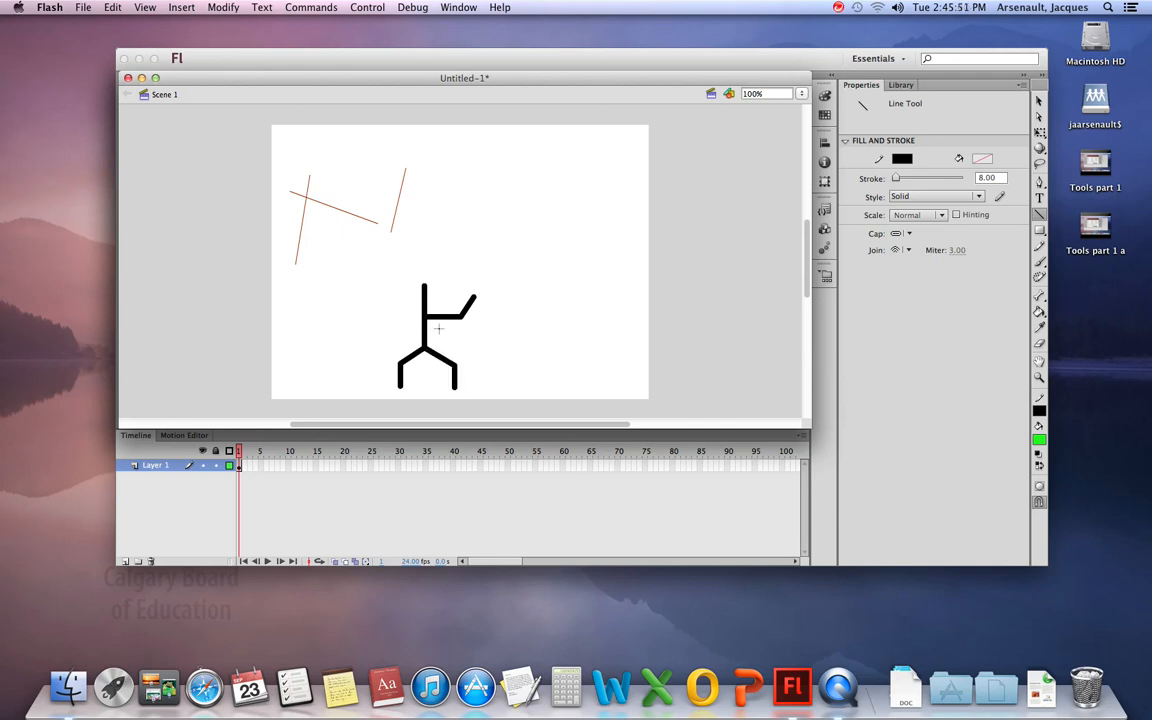
pyautogui.moveTo(422, 316)
pyautogui.mouseDown()
pyautogui.moveTo(378, 316)
pyautogui.moveTo(366, 292)
pyautogui.mouseUp()
# Step: Draw a green-filled rectangle with a thick black outline in the upper-right area of the stage
pyautogui.click(1041, 231)
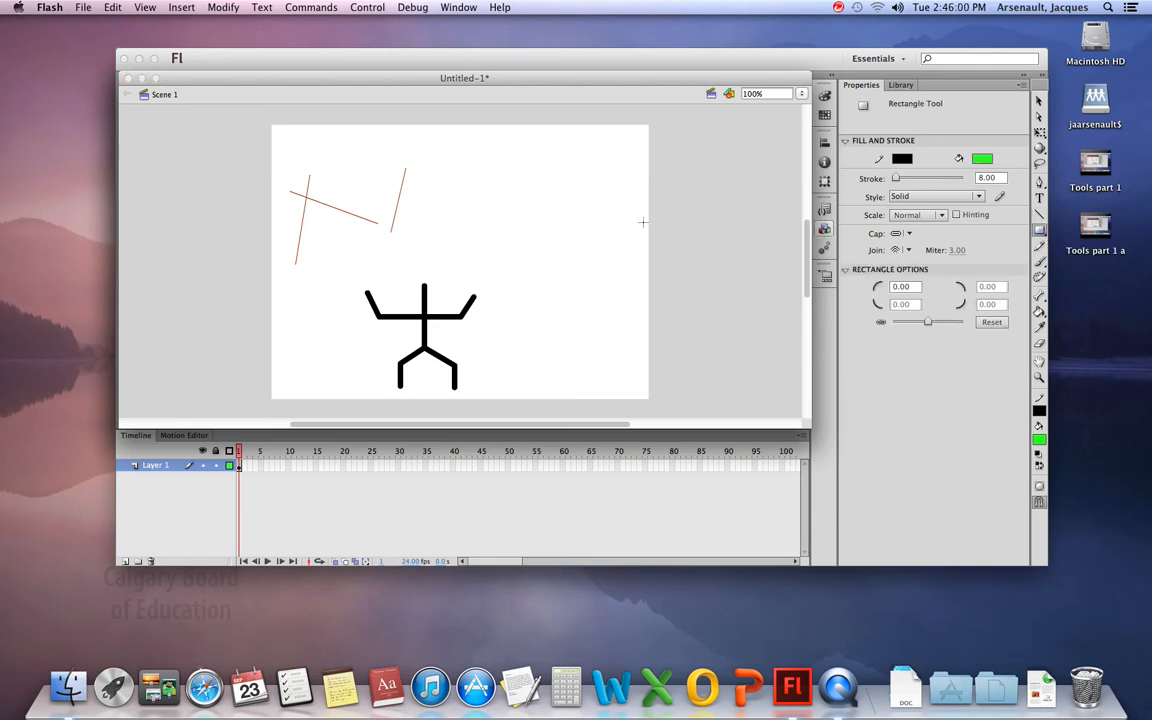
pyautogui.moveTo(537, 154); pyautogui.dragTo(631, 237)
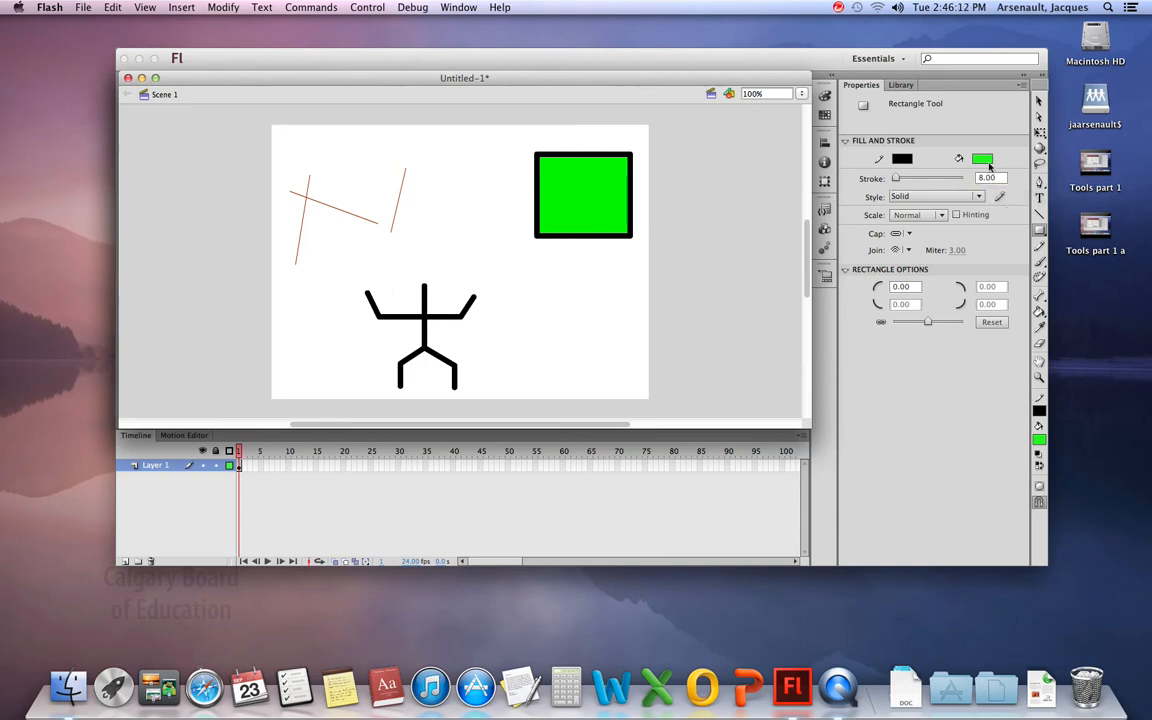
# Step: Draw a solid black circle with the Oval tool as the stick figure's head, on top of the torso
pyautogui.click(1039, 231)
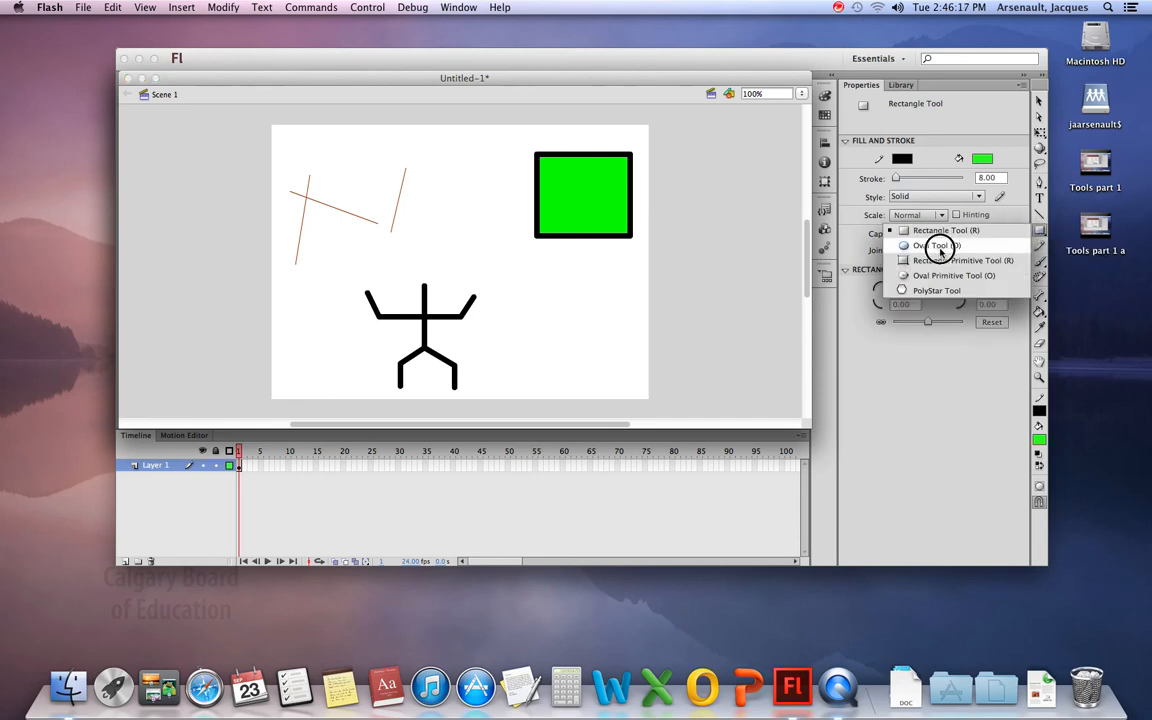
pyautogui.click(940, 248)
pyautogui.click(983, 160)
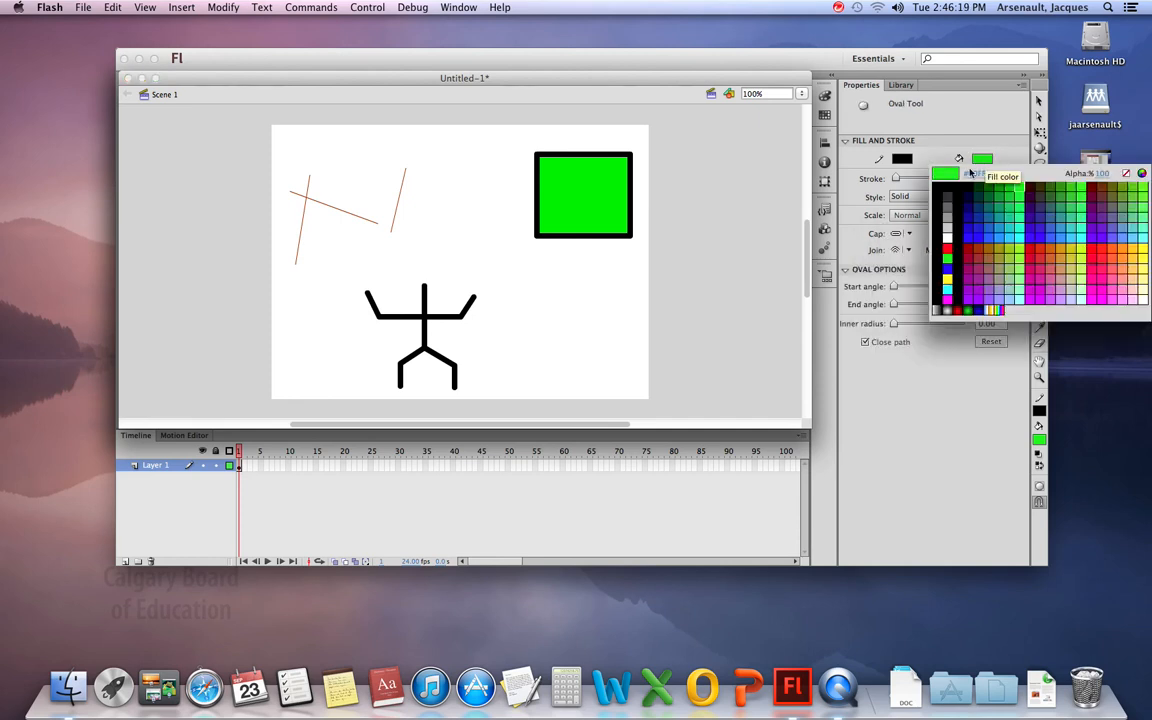
pyautogui.click(945, 191)
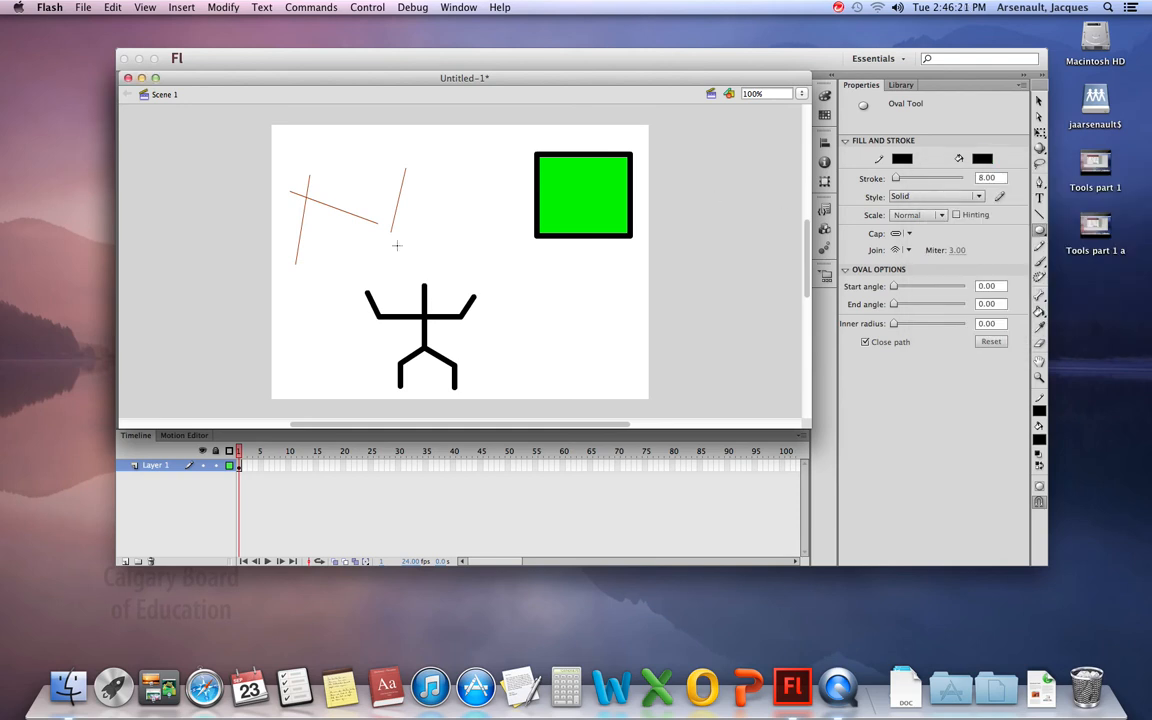
pyautogui.moveTo(407, 252); pyautogui.dragTo(444, 288)
# Step: Draw a vertical line in the Hatched stroke style below the green rectangle
pyautogui.click(1040, 213)
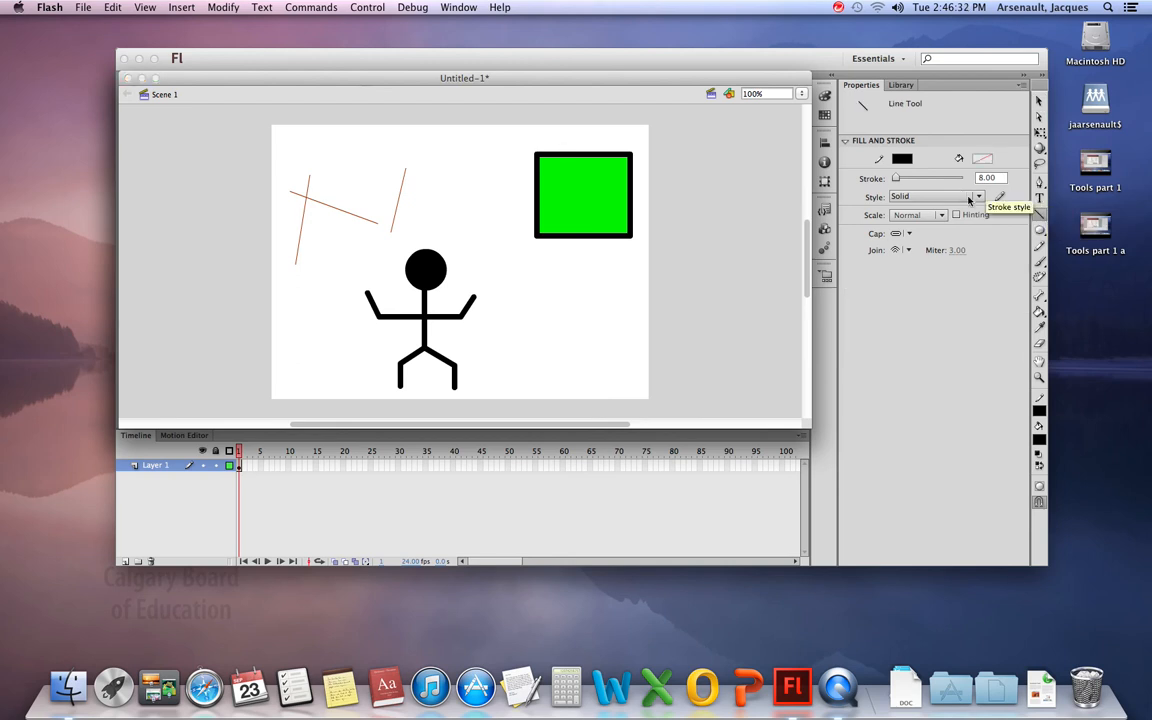
pyautogui.click(979, 197)
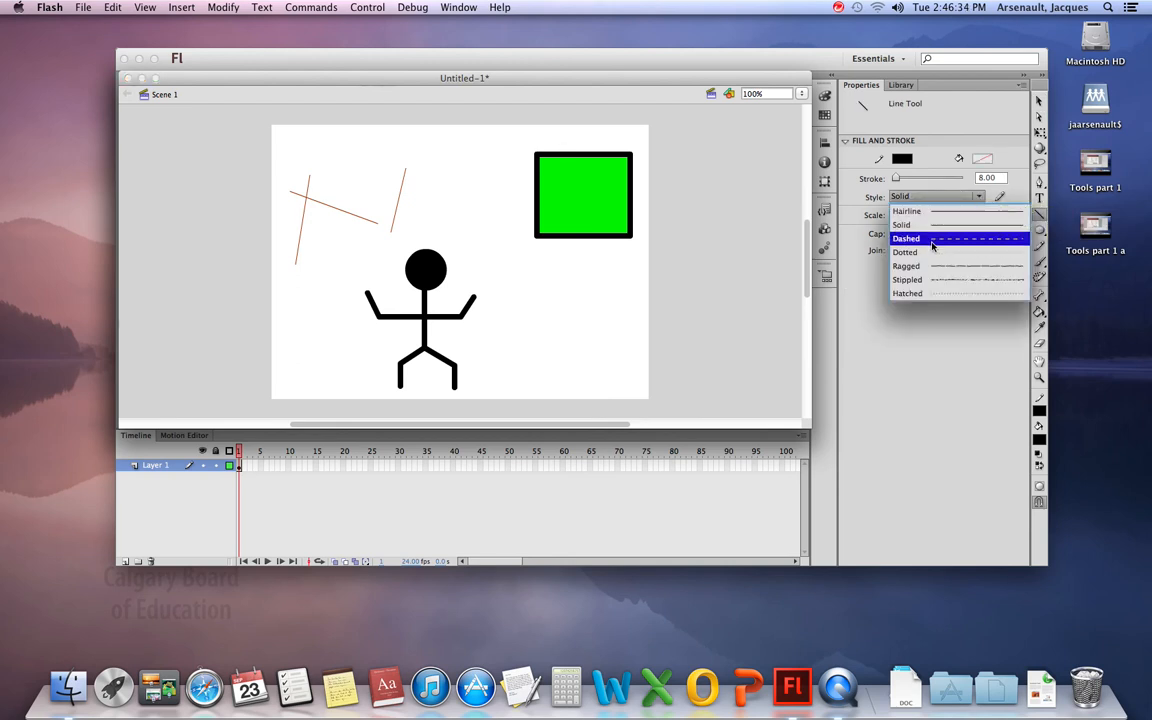
pyautogui.click(950, 297)
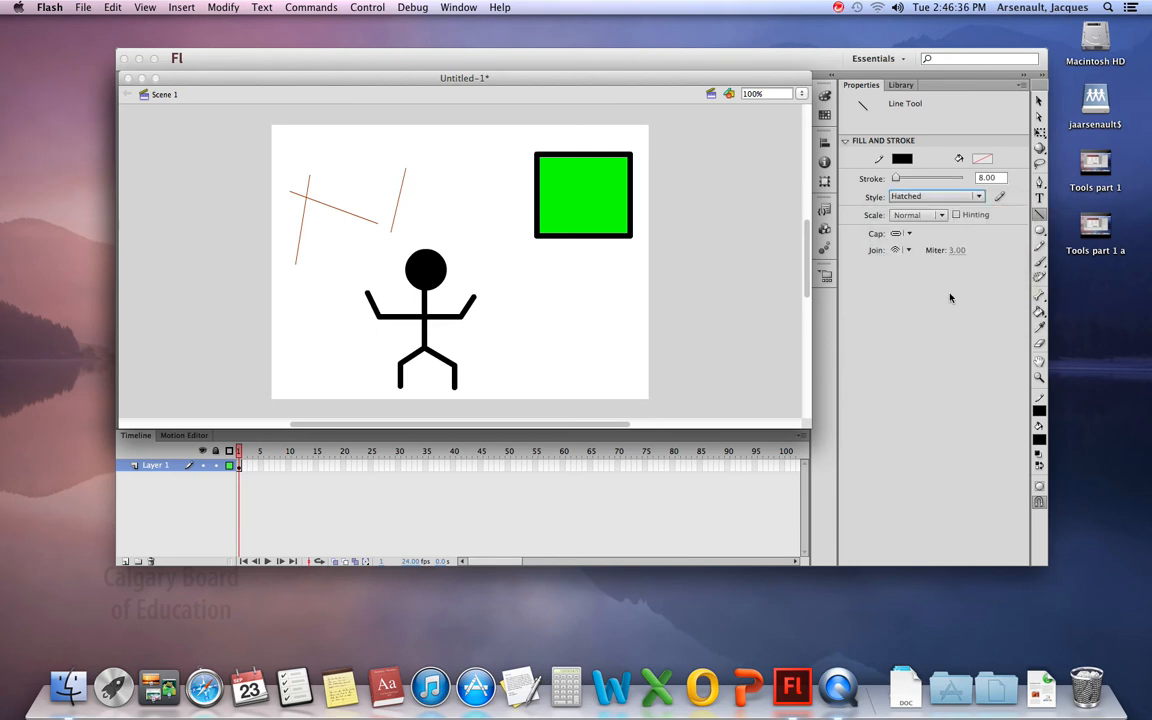
pyautogui.moveTo(594, 273); pyautogui.dragTo(594, 354)
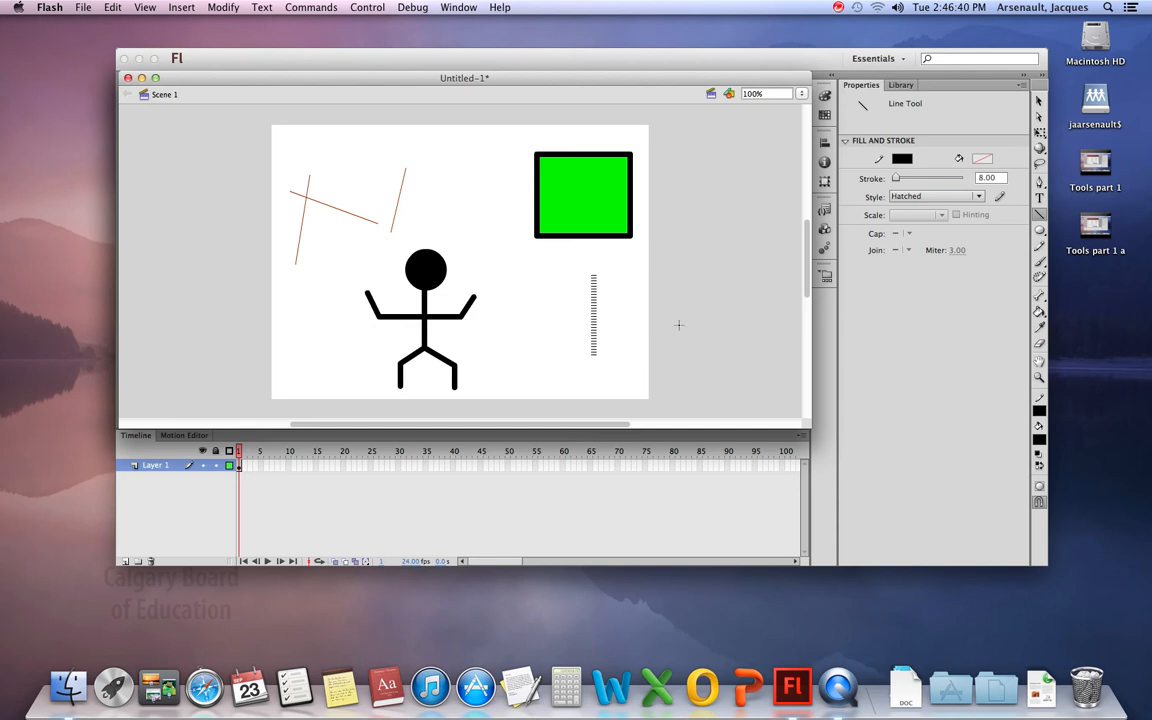
# Step: Select the lower torso segment of the stick figure to inspect how its lines are divided
pyautogui.click(1039, 101)
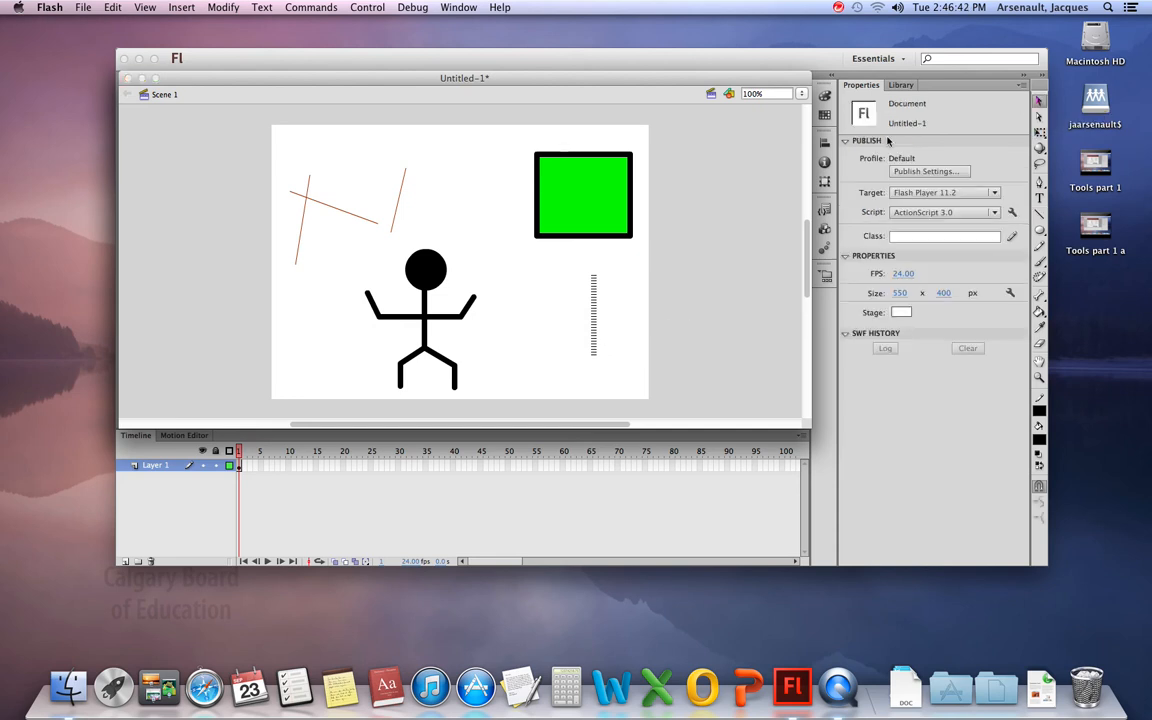
pyautogui.click(426, 337)
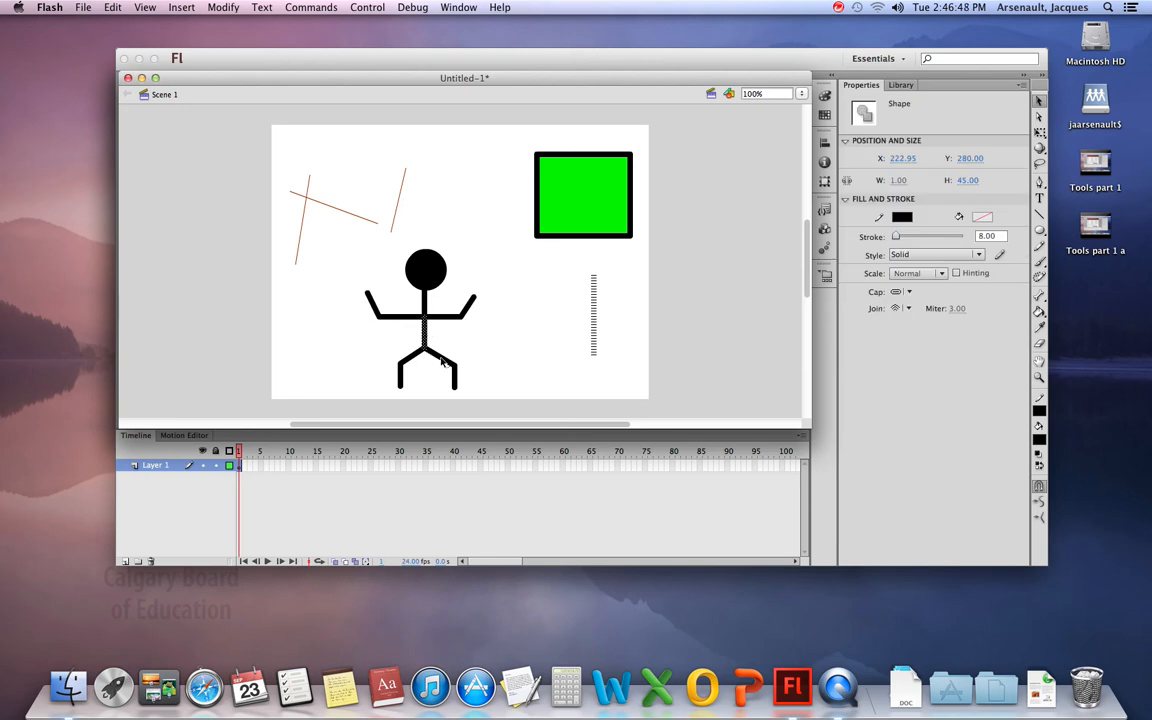
# Step: Paint a torso with two bent legs with the black Brush between the stick figure and the hatched line
pyautogui.click(1039, 261)
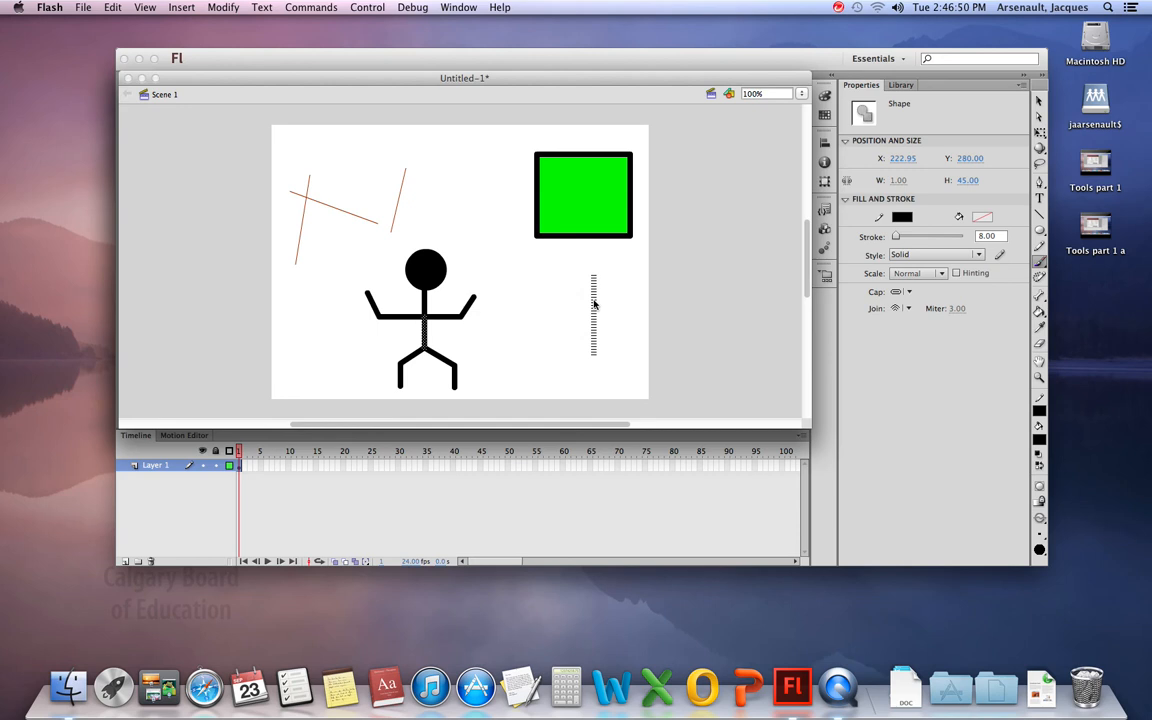
pyautogui.moveTo(535, 280)
pyautogui.mouseDown()
pyautogui.moveTo(536, 341)
pyautogui.moveTo(517, 356)
pyautogui.moveTo(517, 395)
pyautogui.mouseUp()
pyautogui.moveTo(536, 341); pyautogui.dragTo(563, 391)
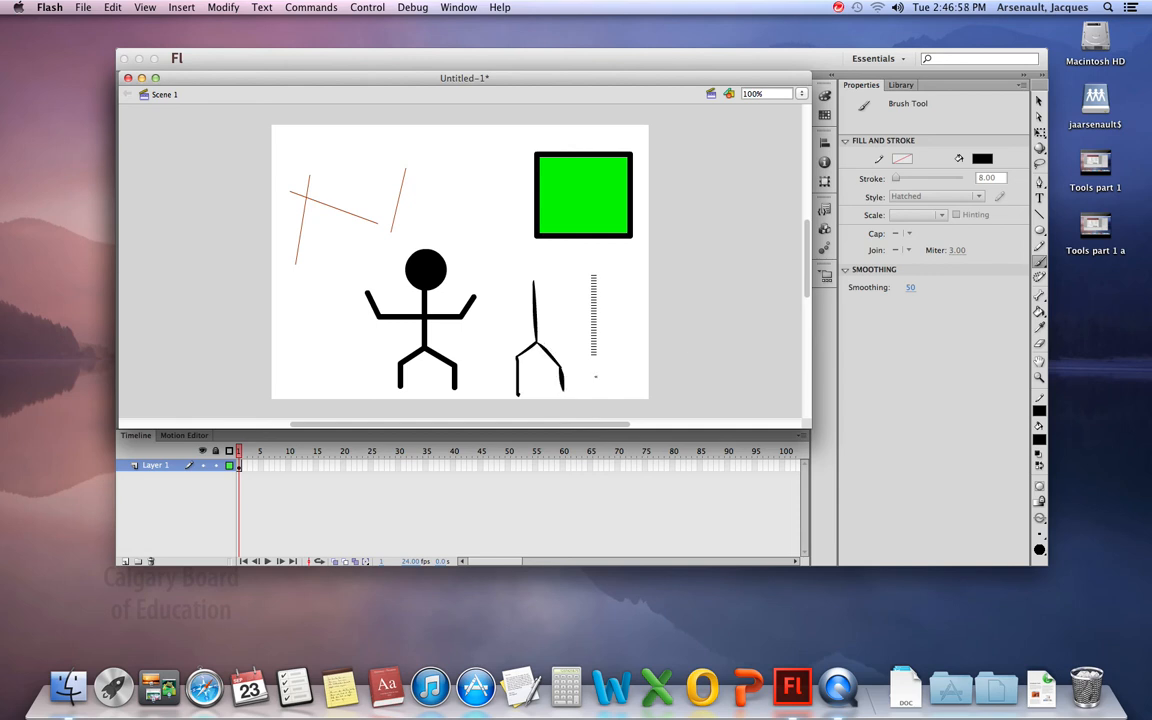
# Step: Select the brush-painted torso and legs and delete them
pyautogui.press('v')
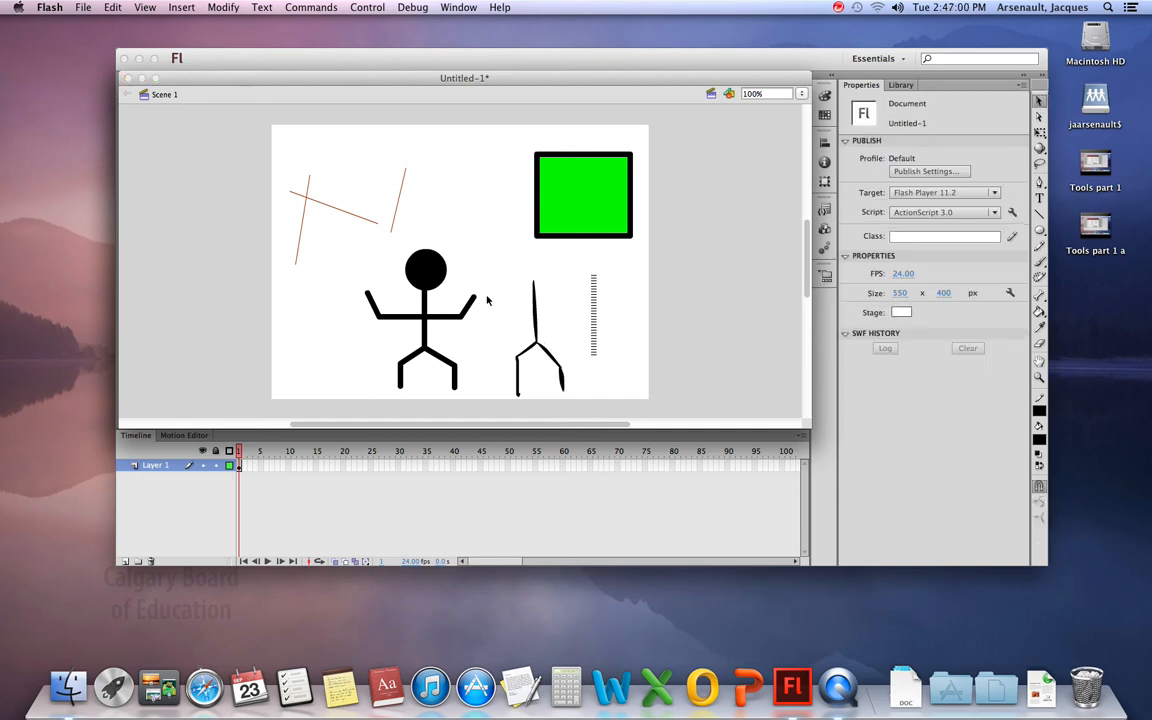
pyautogui.click(534, 302)
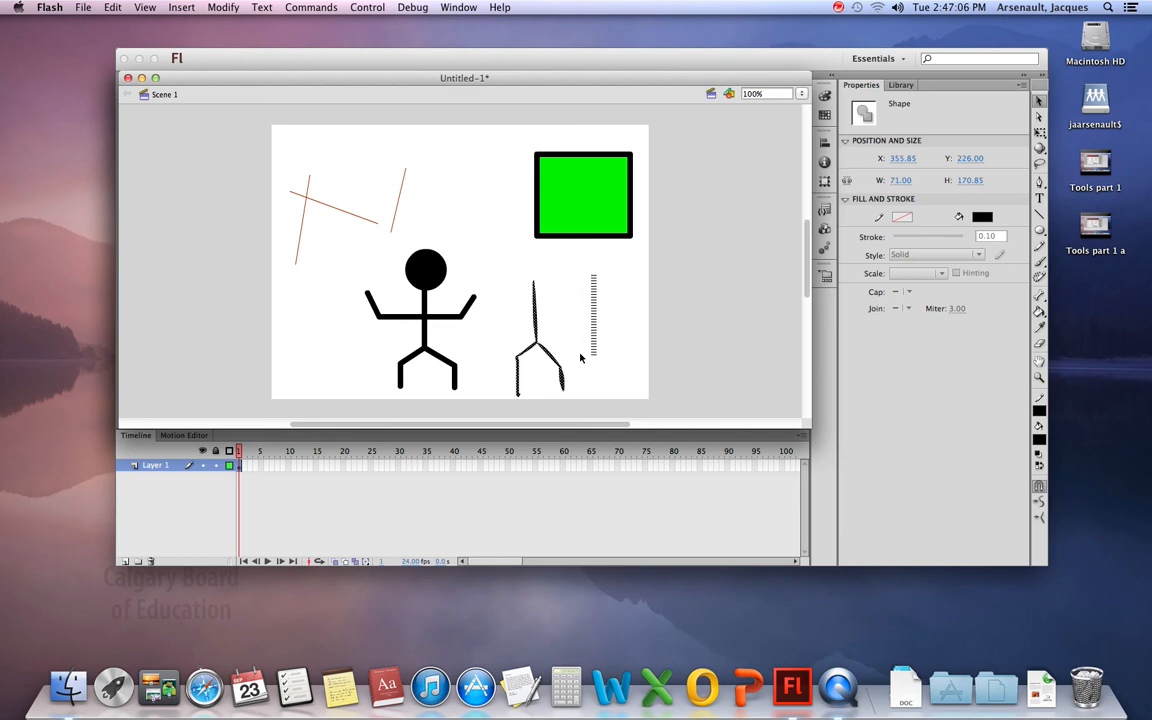
pyautogui.press('Delete')
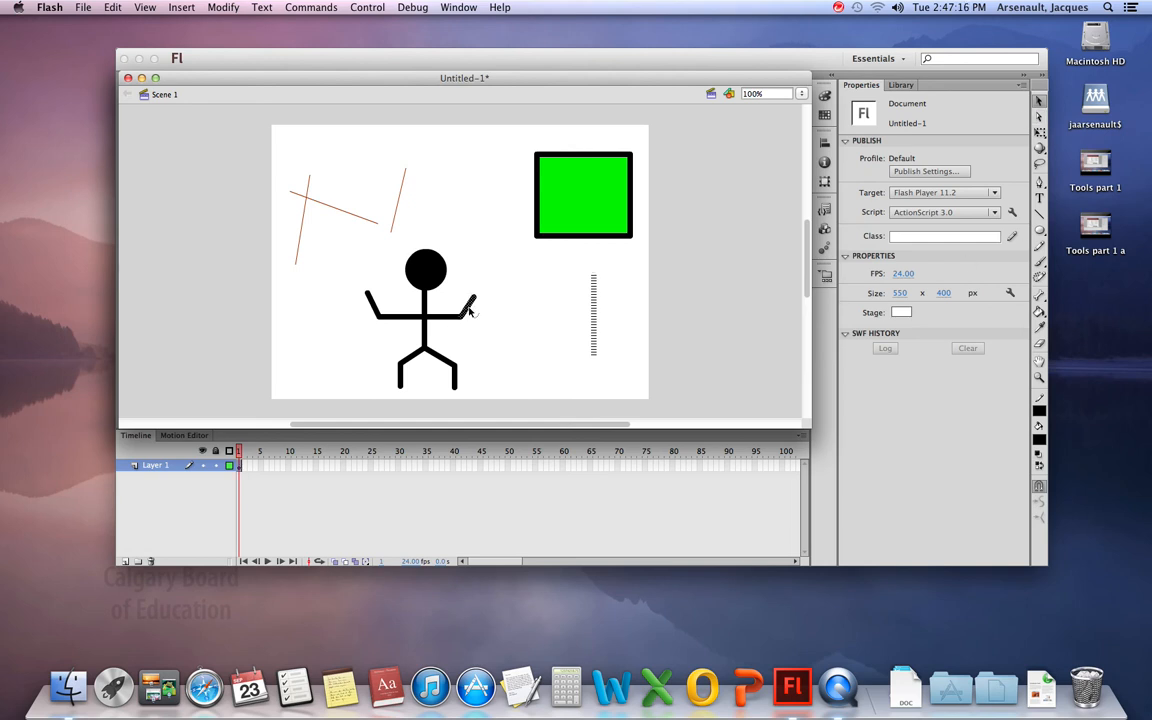
# Step: Select the stick figure's forearm nearest the hatched line for Free Transform and nudge it to X 279.45, Y 250.50
pyautogui.click(471, 307)
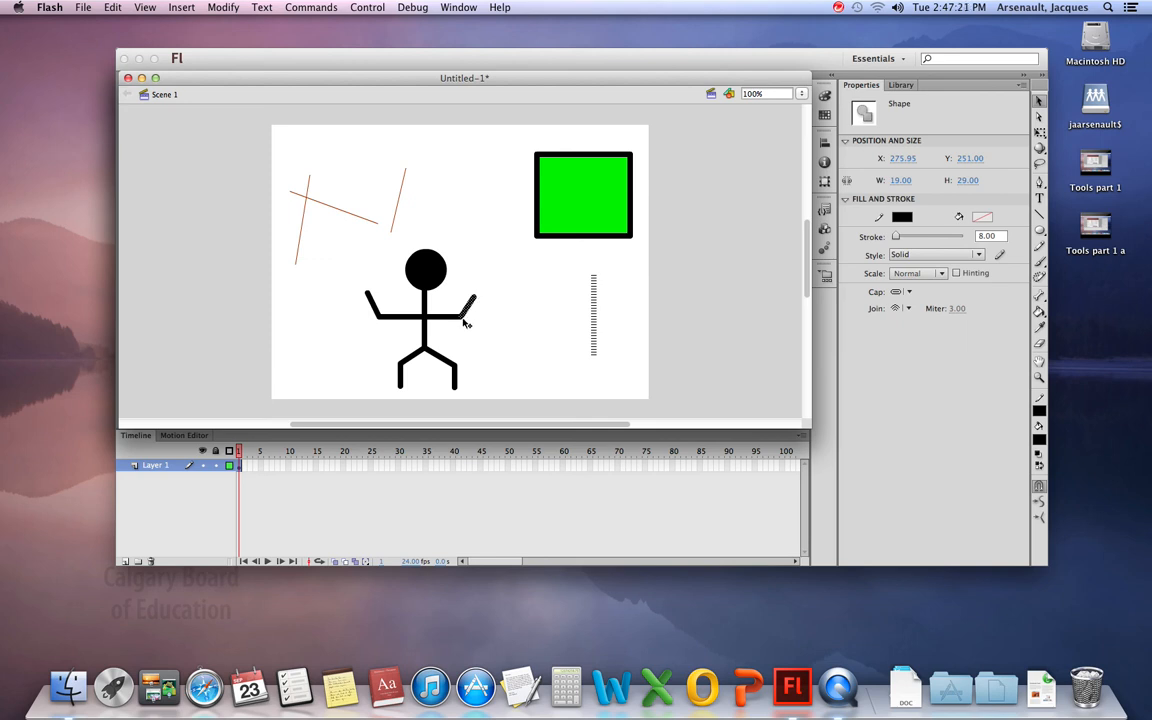
pyautogui.click(1039, 132)
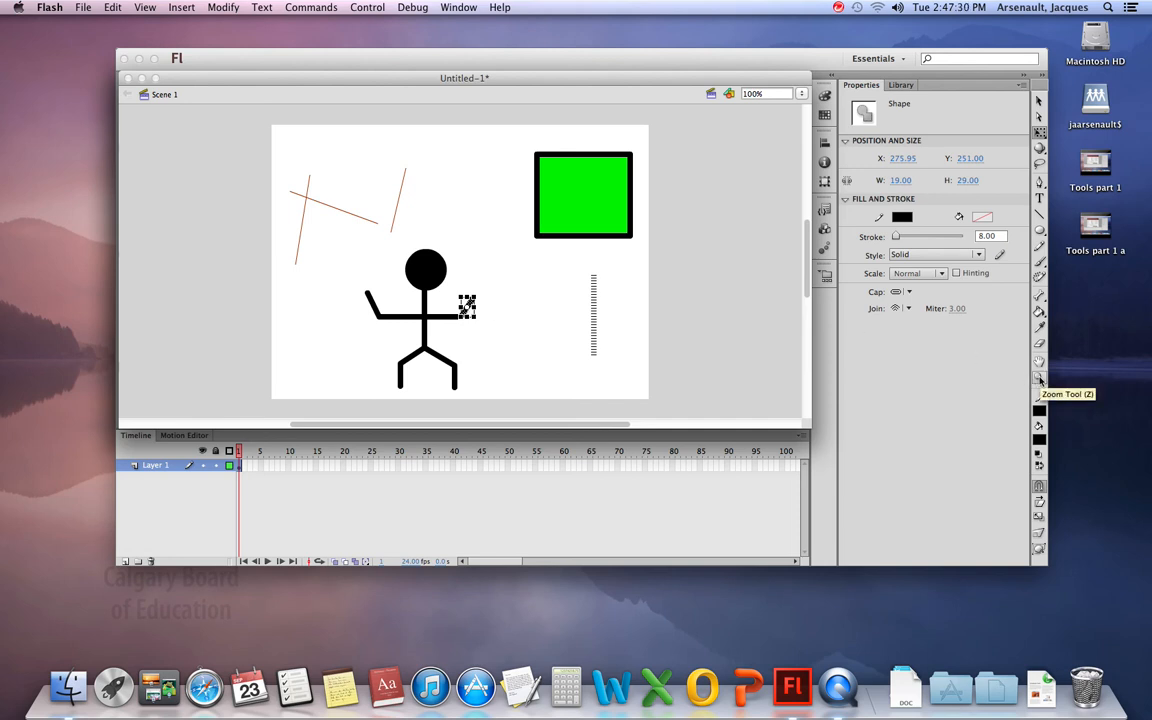
pyautogui.click(765, 93)
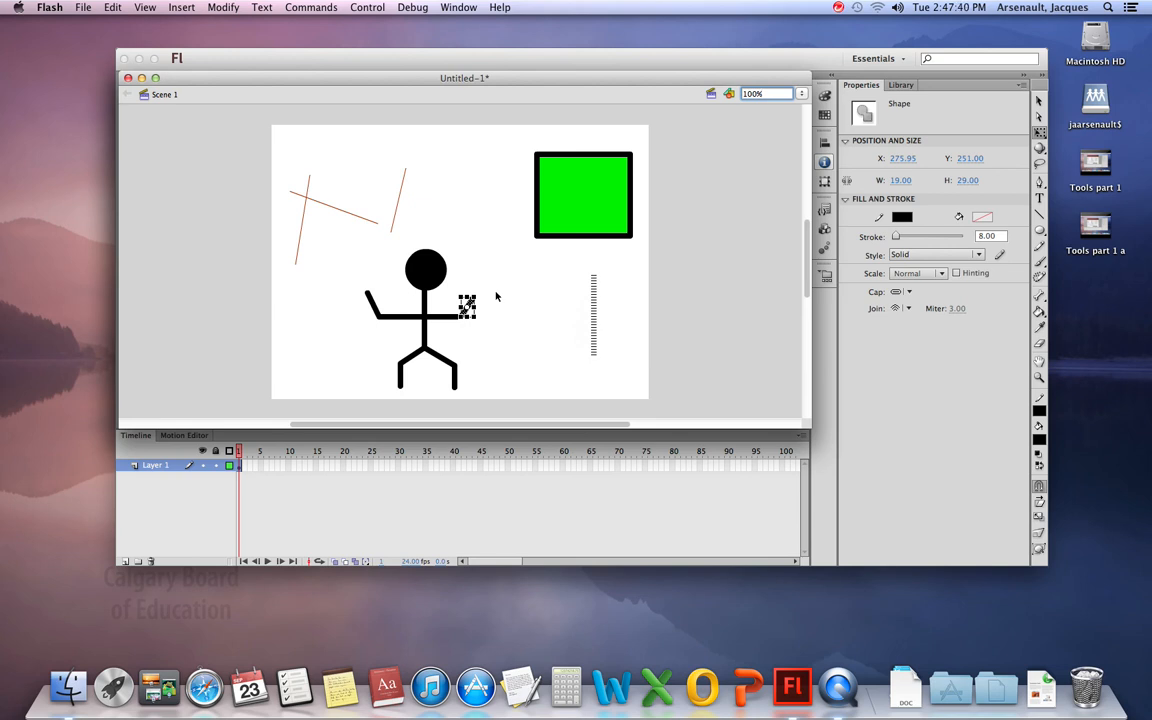
pyautogui.press('super+equal')
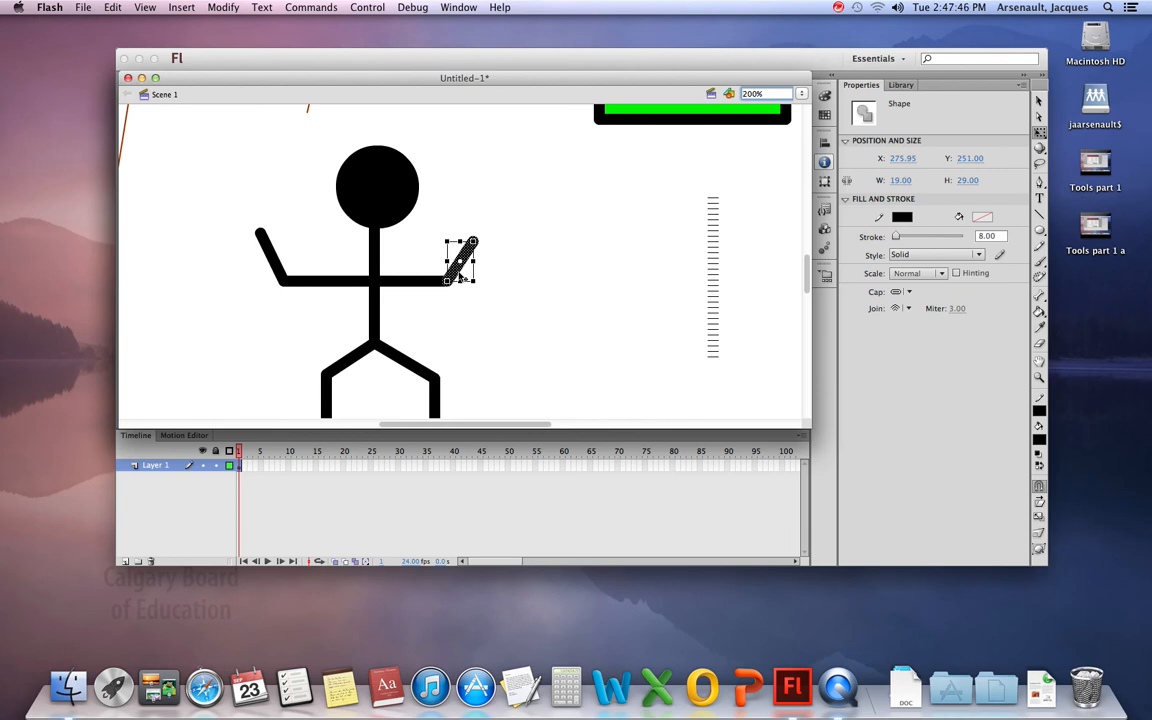
pyautogui.moveTo(457, 273)
pyautogui.mouseDown()
pyautogui.moveTo(473, 239)
pyautogui.moveTo(530, 272)
pyautogui.moveTo(457, 271)
pyautogui.mouseUp()
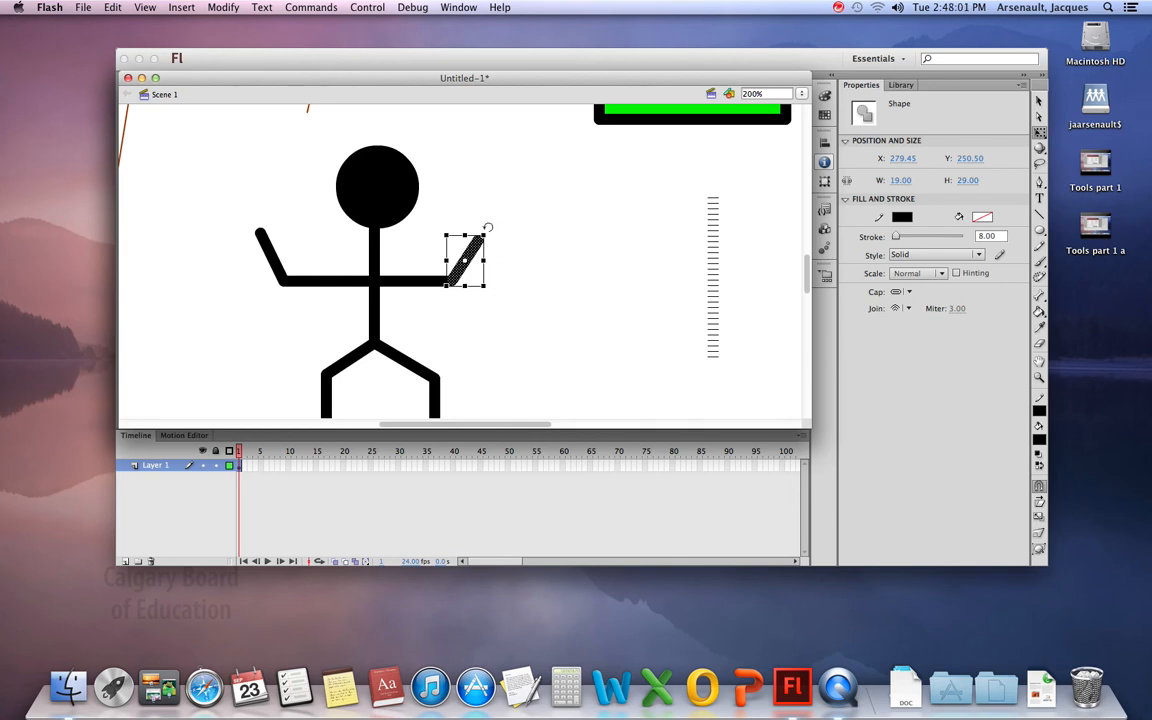
# Step: Try rotating the selected forearm about its own center, undo the rotation and deselect the forearm
pyautogui.moveTo(488, 226); pyautogui.dragTo(467, 213)
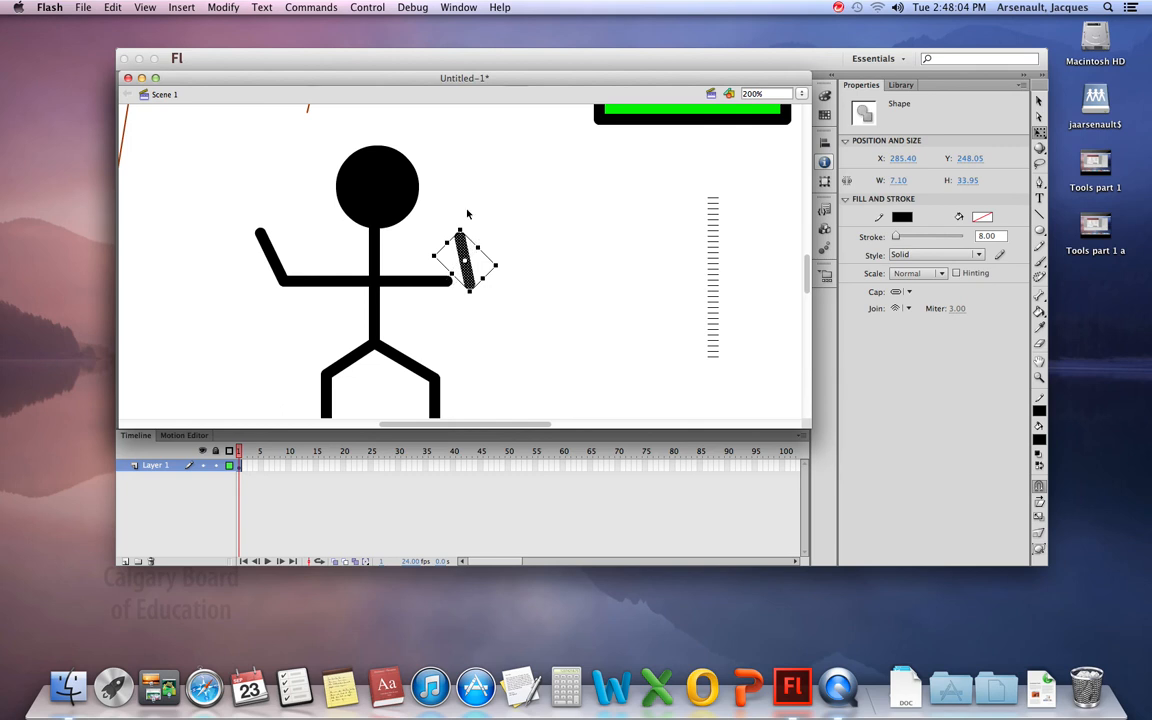
pyautogui.click(517, 278)
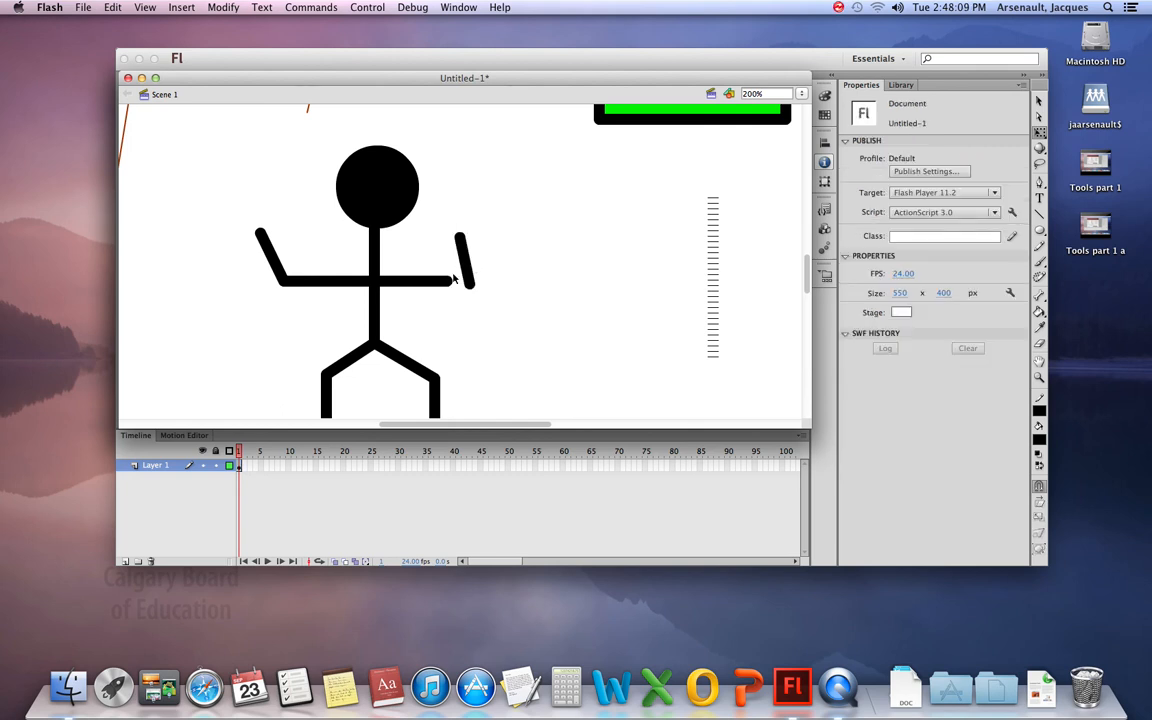
pyautogui.click(113, 8)
pyautogui.click(124, 27)
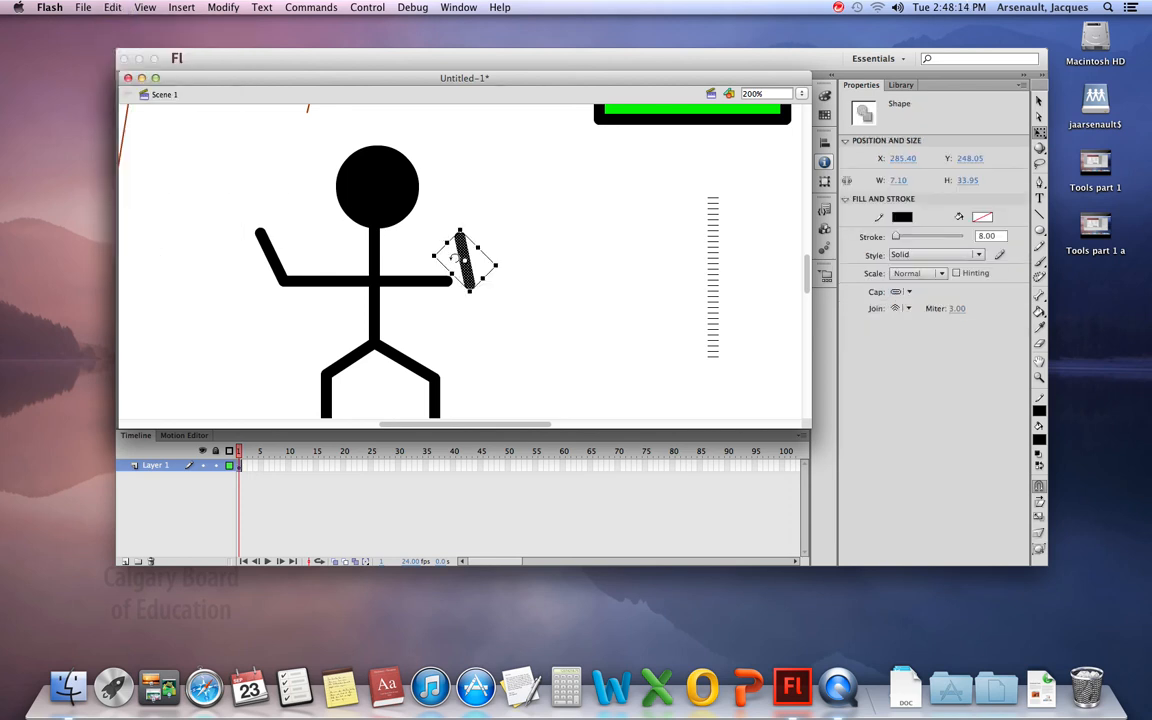
pyautogui.moveTo(438, 249); pyautogui.dragTo(411, 232)
pyautogui.click(543, 281)
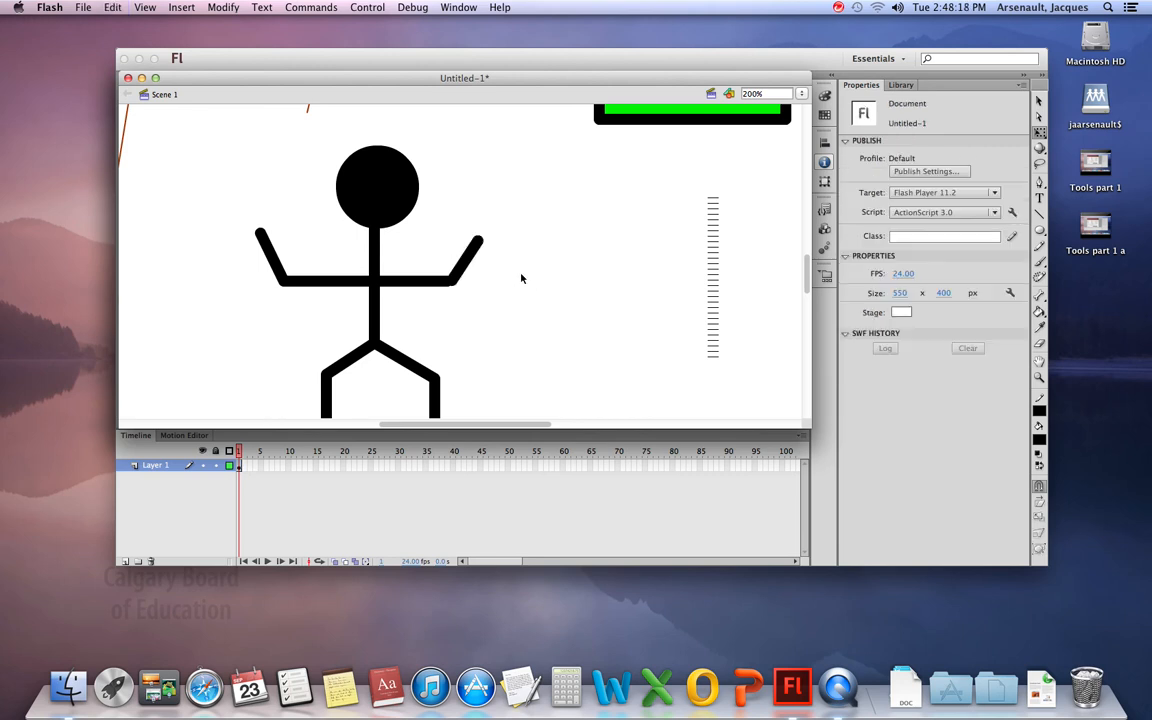
# Step: Move the forearm's transformation point to the elbow and rotate the forearm around it until it hangs nearly straight down
pyautogui.click(468, 258)
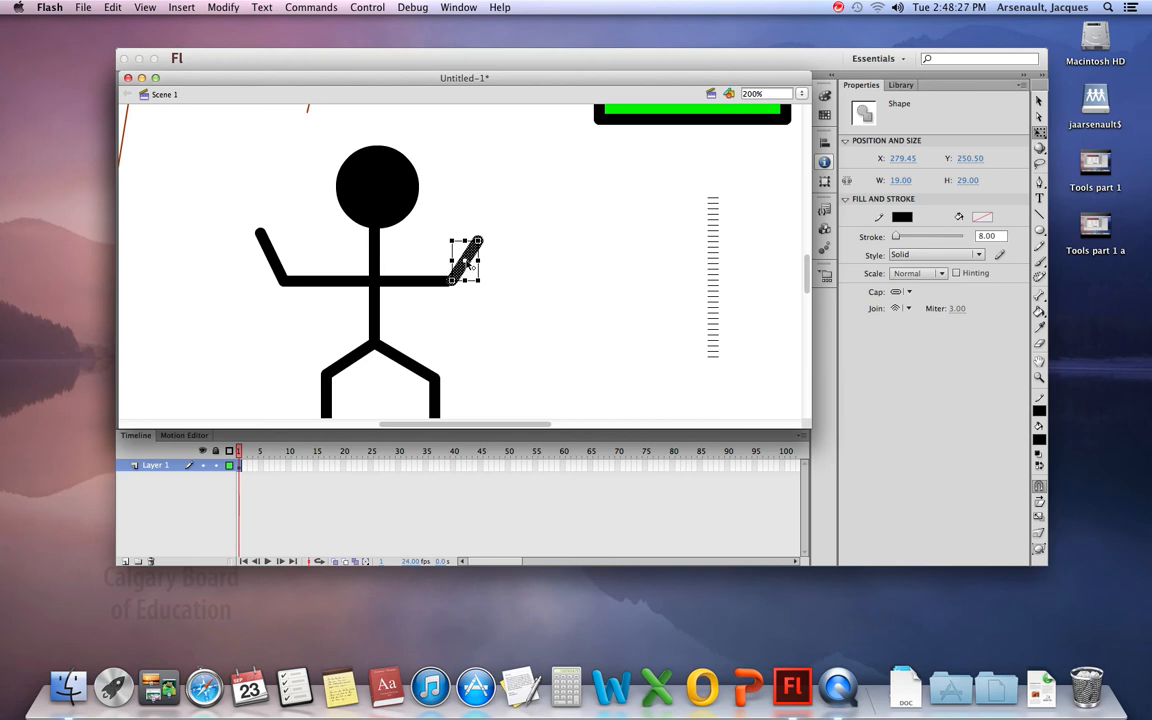
pyautogui.moveTo(465, 261); pyautogui.dragTo(453, 284)
pyautogui.moveTo(487, 228); pyautogui.dragTo(448, 335)
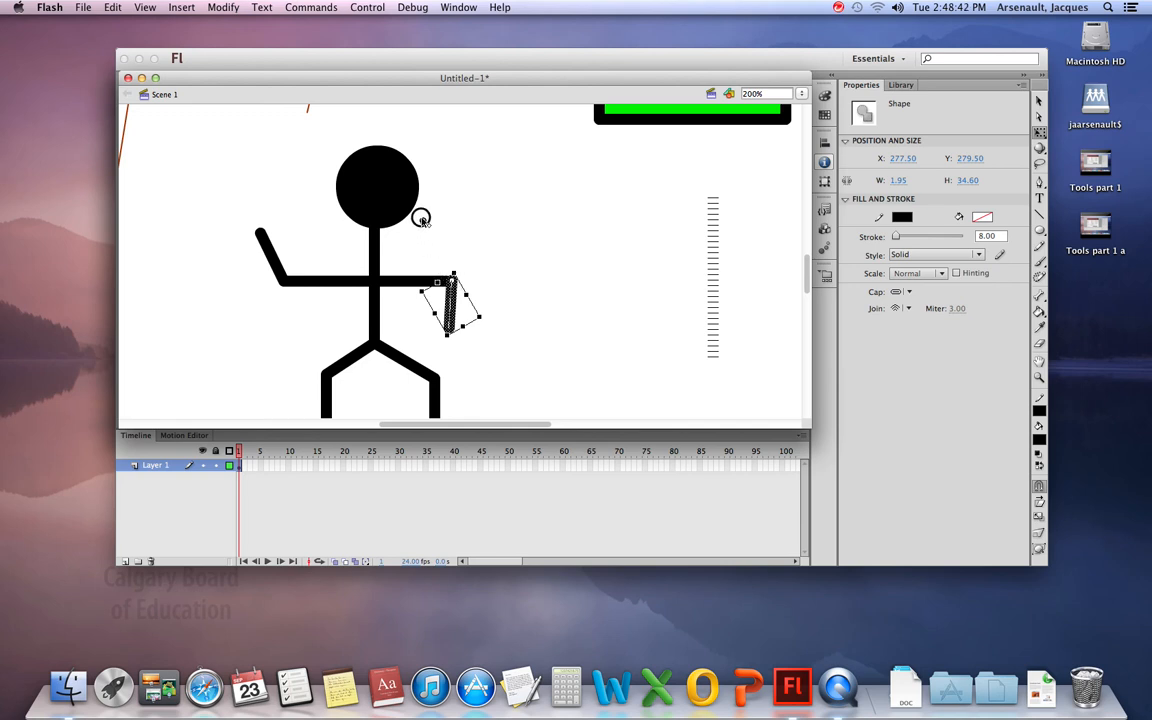
# Step: Finish the Free Transform of the forearm hanging at the elbow and deselect it
pyautogui.moveTo(484, 319)
pyautogui.mouseDown()
pyautogui.moveTo(460, 342)
pyautogui.moveTo(416, 333)
pyautogui.moveTo(399, 285)
pyautogui.moveTo(404, 234)
pyautogui.moveTo(453, 188)
pyautogui.moveTo(499, 245)
pyautogui.moveTo(485, 305)
pyautogui.mouseUp()
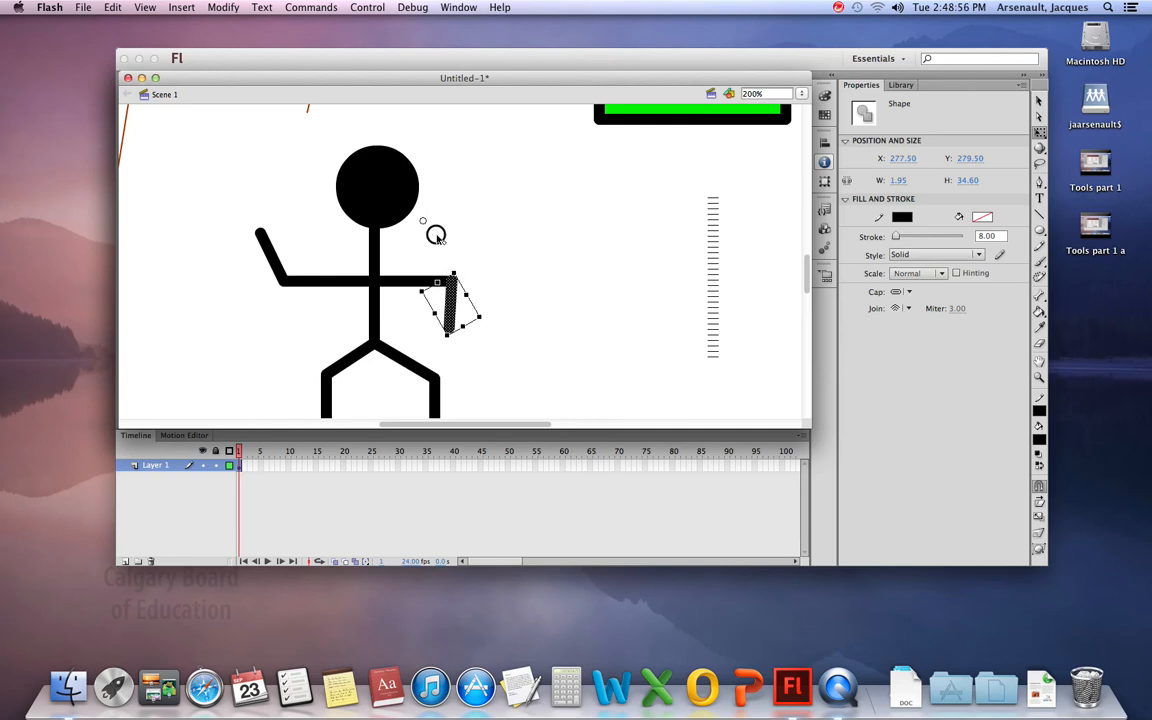
pyautogui.moveTo(452, 273); pyautogui.dragTo(452, 281)
pyautogui.click(495, 281)
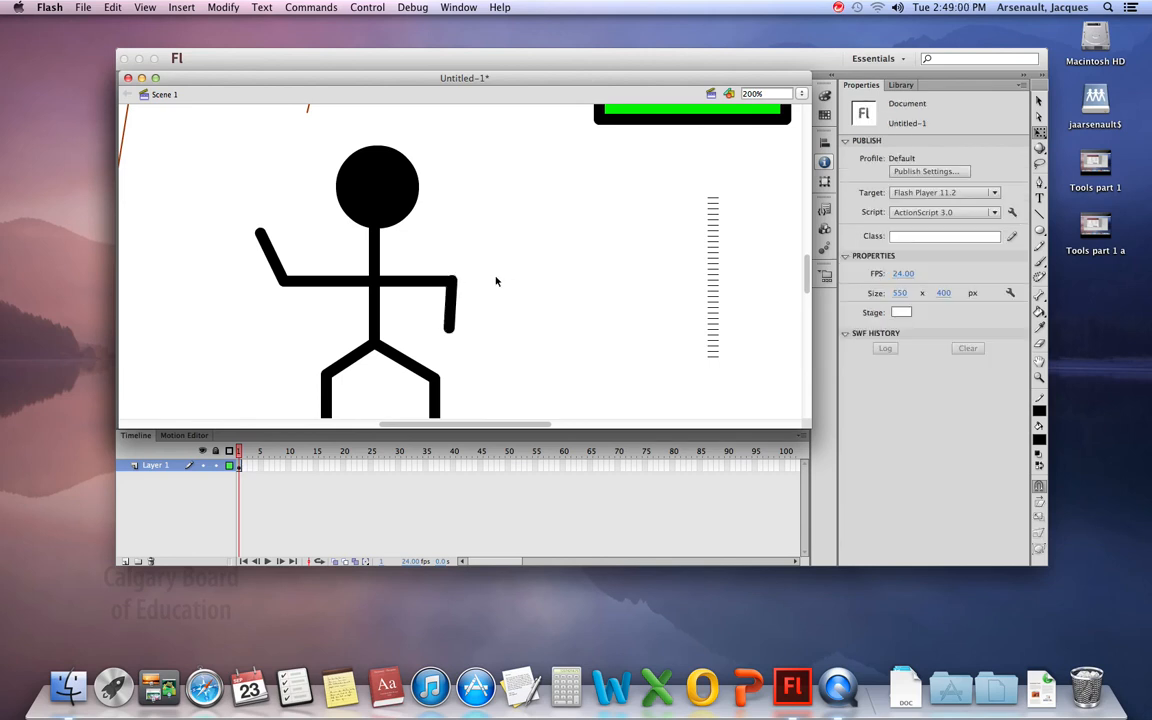
# Step: Select the stick figure's upper body, move its transformation point to the hip, rotate it to lean toward the hatched line and deselect it
pyautogui.scroll(3, 495, 281)
pyautogui.scroll(-5, 496, 279)
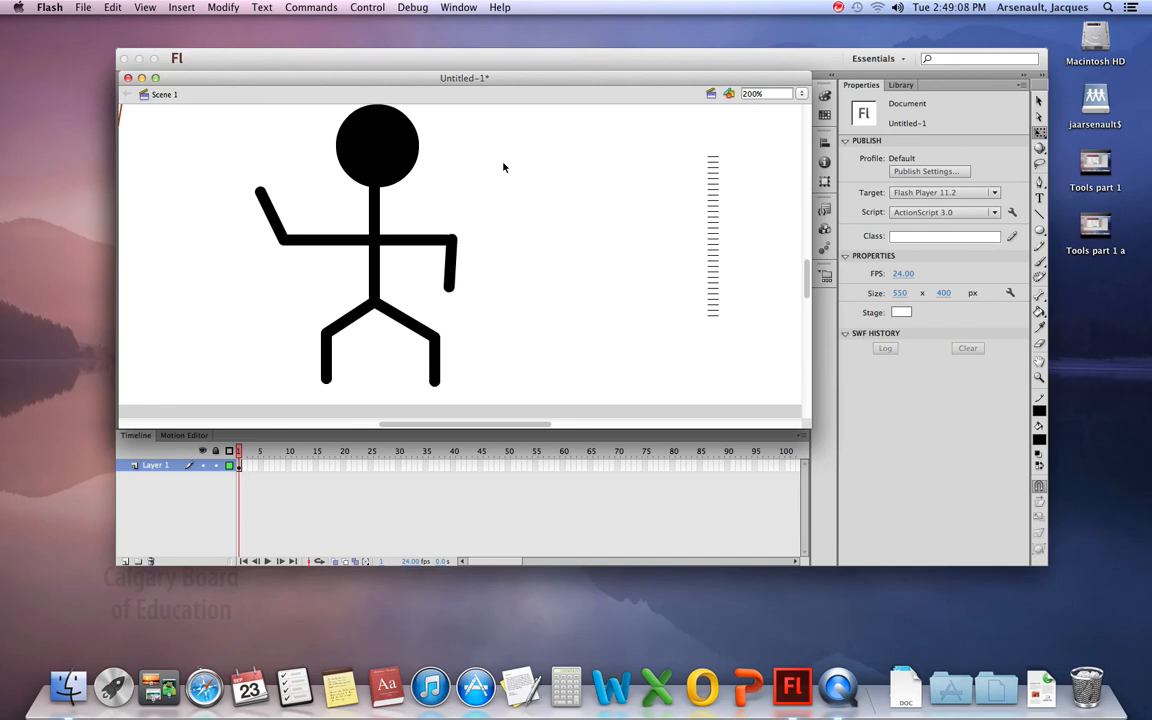
pyautogui.press('super+minus')
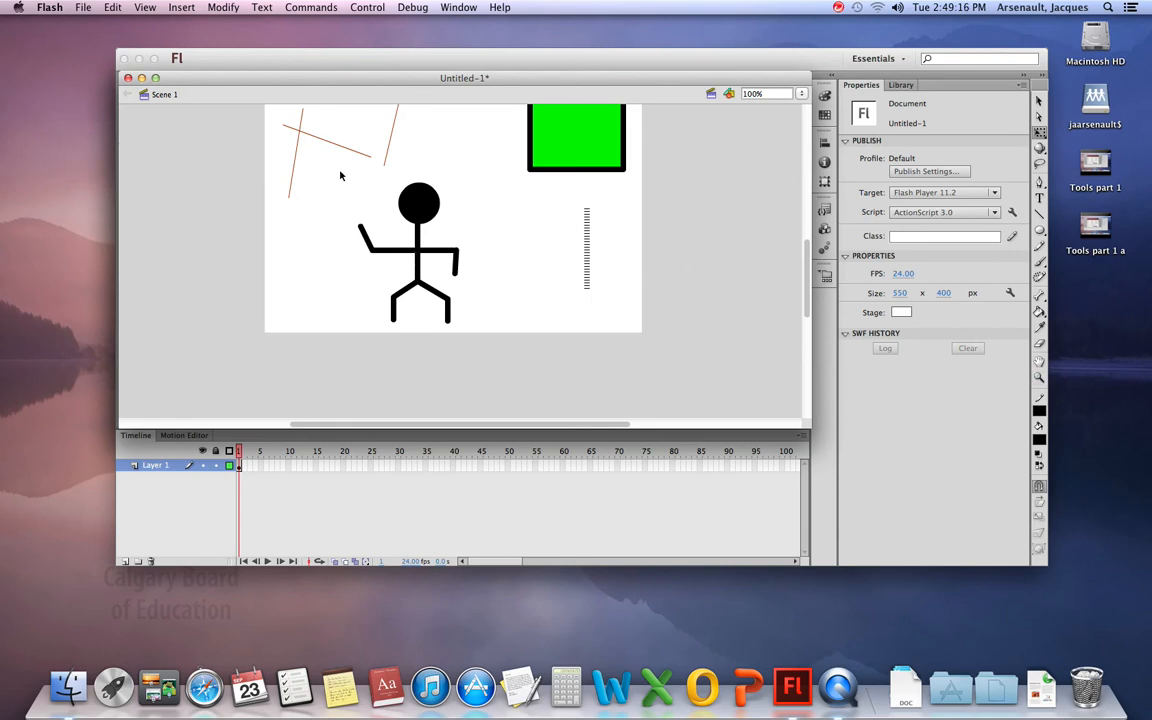
pyautogui.moveTo(339, 171)
pyautogui.mouseDown()
pyautogui.moveTo(472, 286)
pyautogui.moveTo(386, 265)
pyautogui.moveTo(339, 207)
pyautogui.moveTo(340, 170)
pyautogui.mouseUp()
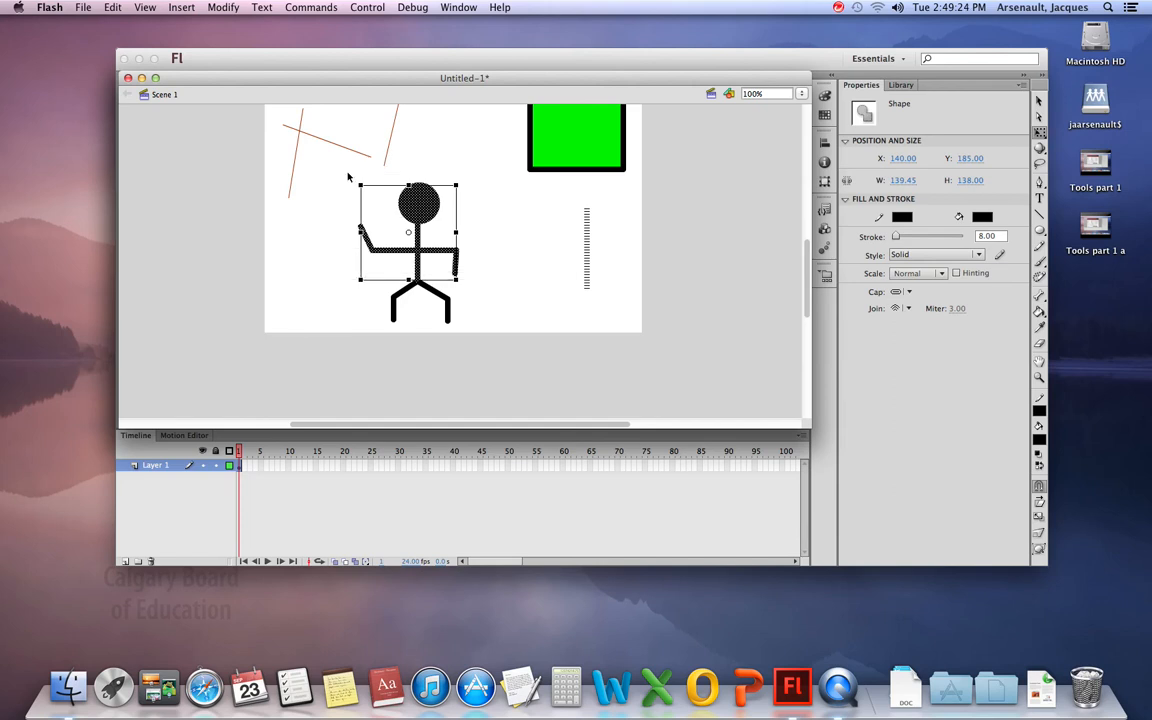
pyautogui.moveTo(459, 173)
pyautogui.mouseDown()
pyautogui.moveTo(494, 224)
pyautogui.moveTo(496, 197)
pyautogui.moveTo(468, 162)
pyautogui.mouseUp()
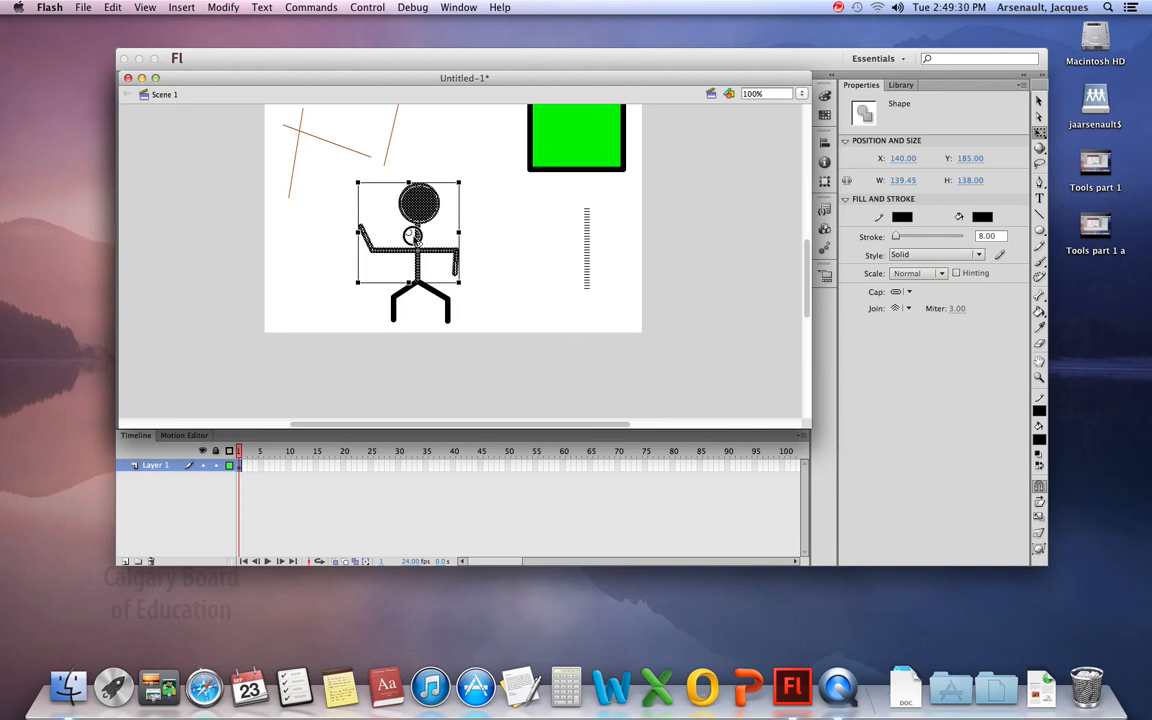
pyautogui.moveTo(468, 173); pyautogui.dragTo(507, 210)
pyautogui.click(518, 257)
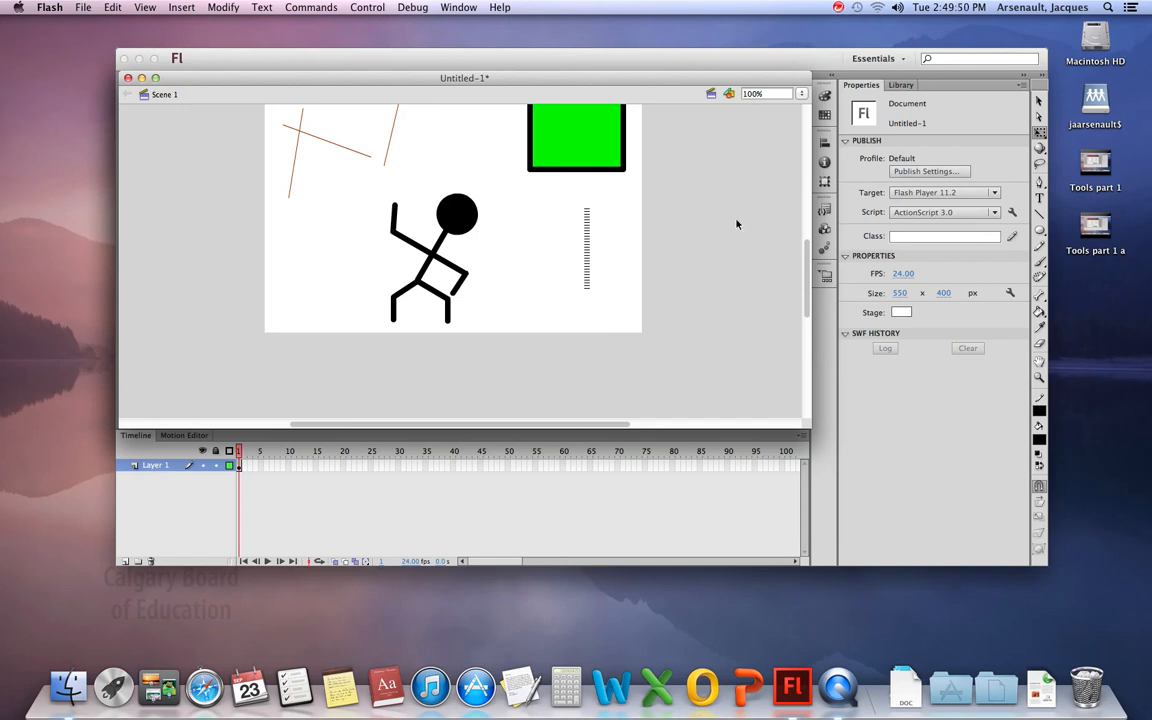
# Step: Draw two small black pentagons with the PolyStar Tool between the stick figure and the hatched line
pyautogui.click(1040, 233)
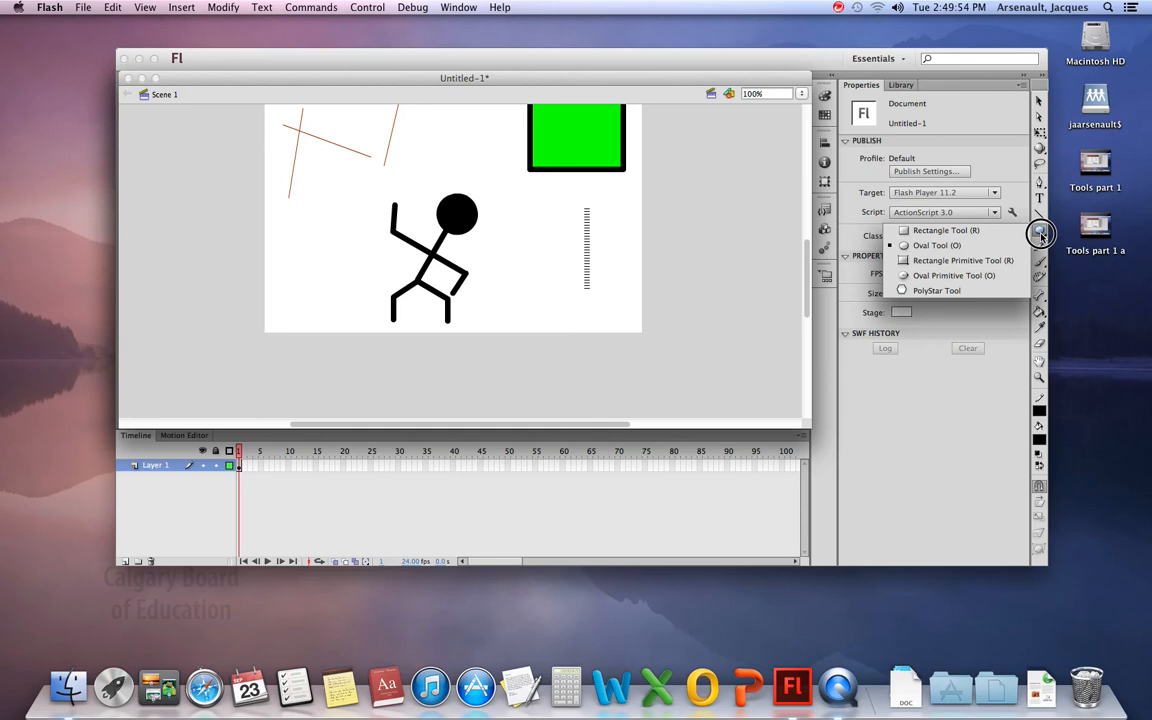
pyautogui.click(929, 291)
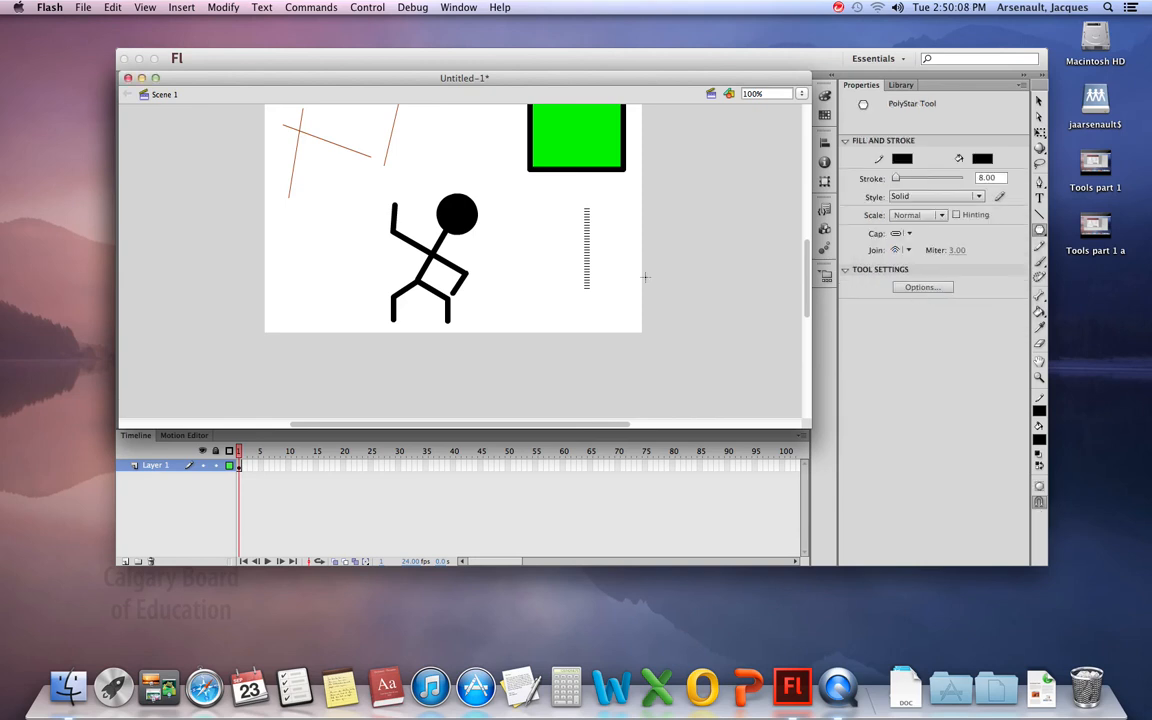
pyautogui.moveTo(530, 230); pyautogui.dragTo(538, 293)
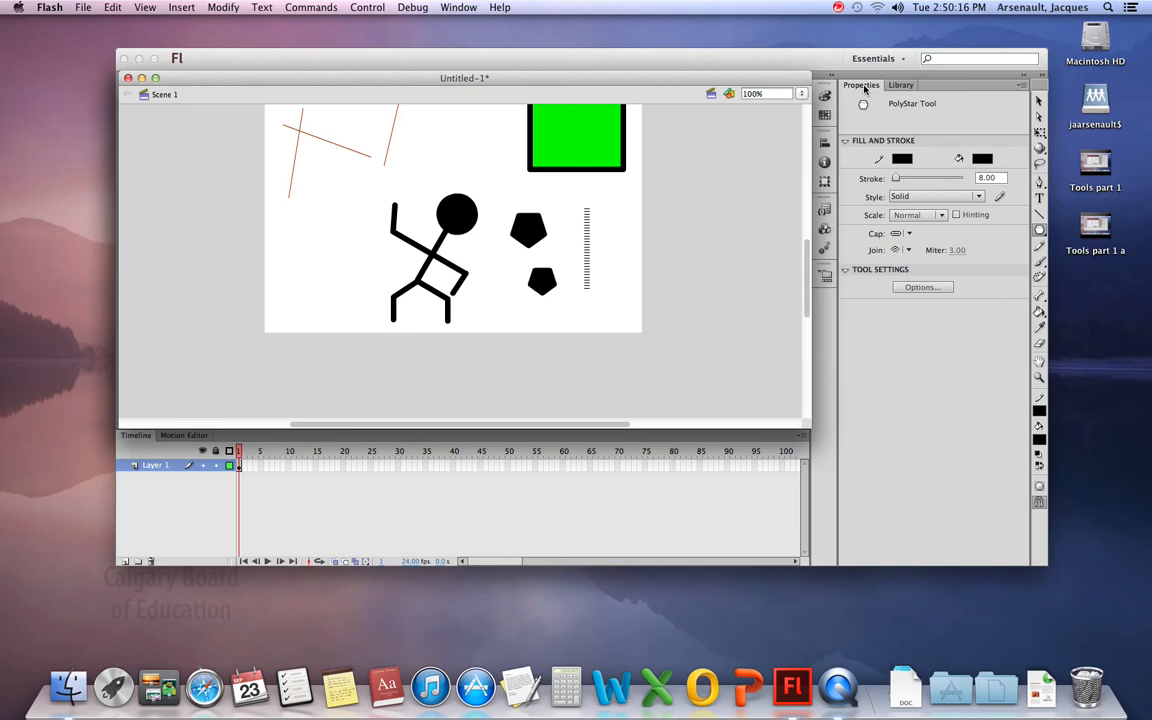
# Step: Set the PolyStar style to star and draw a black five-pointed star beside the stick figure, below the brown lines
pyautogui.click(922, 288)
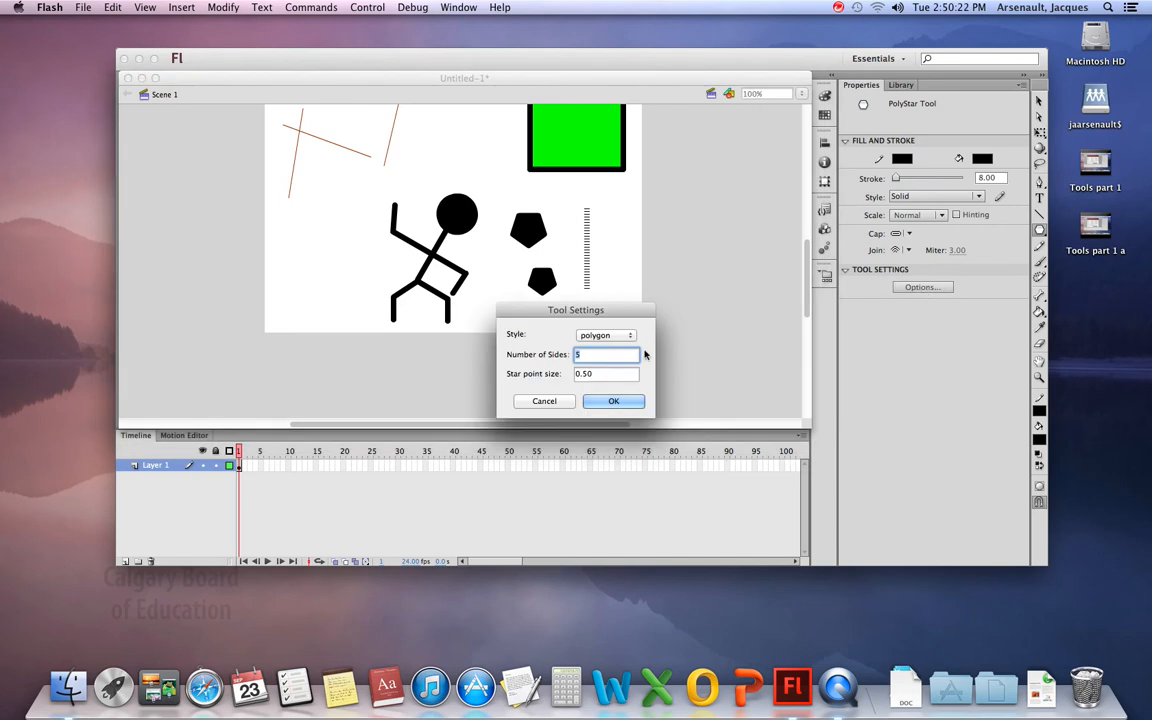
pyautogui.click(630, 338)
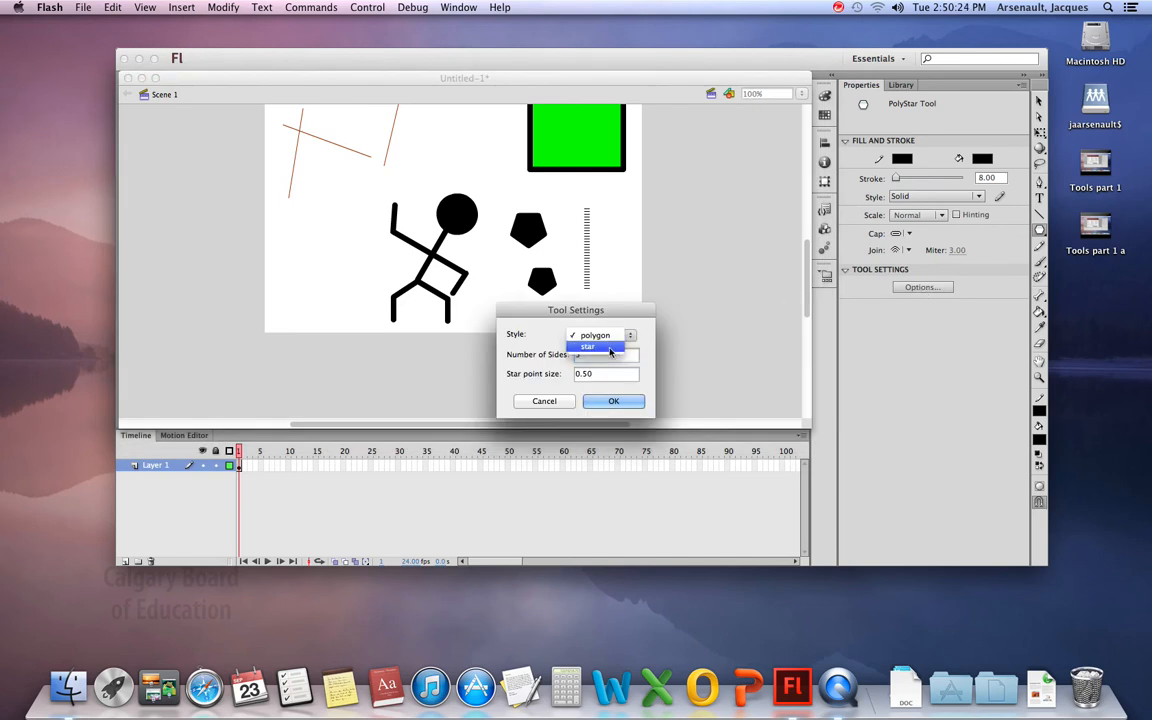
pyautogui.click(604, 348)
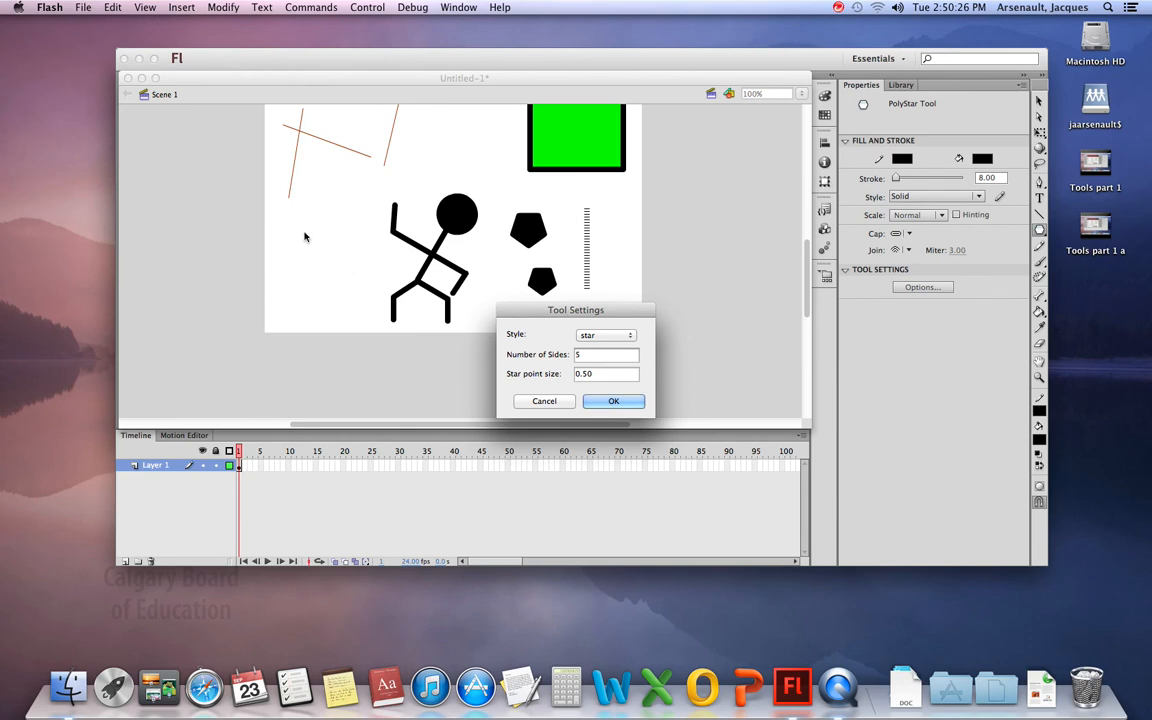
pyautogui.click(603, 400)
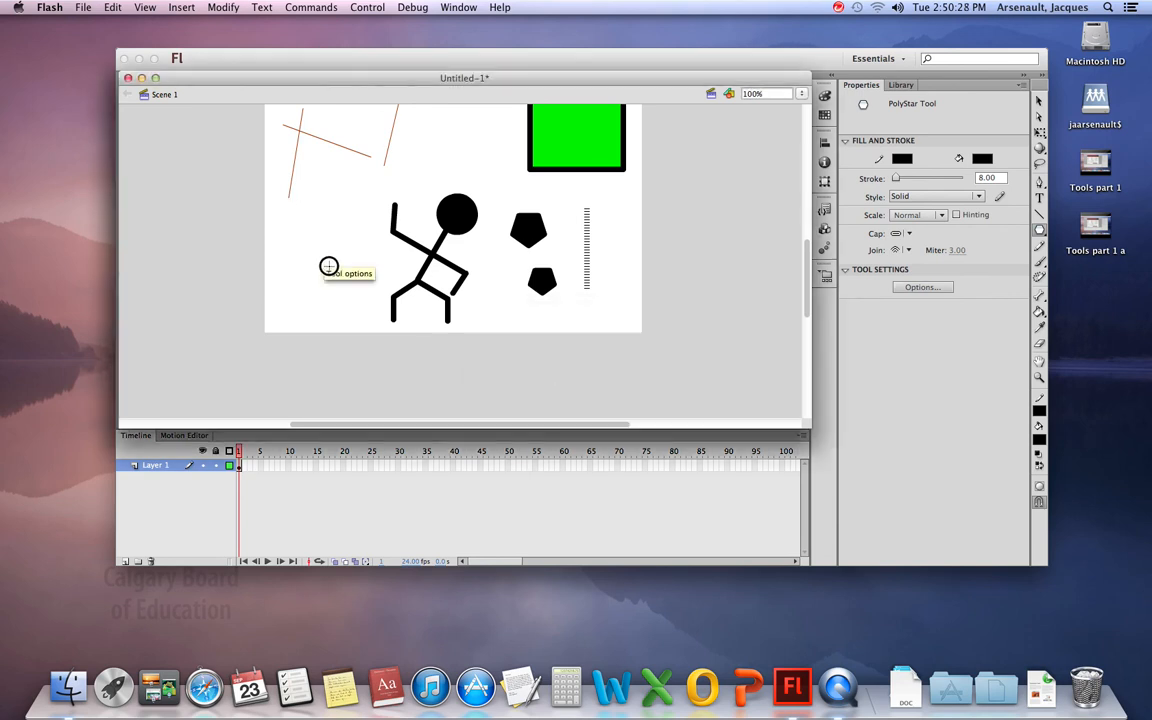
pyautogui.moveTo(333, 271); pyautogui.dragTo(346, 303)
# Step: Set the PolyStar style to polygon with 3 sides and star point size 1, and draw a black triangle above the figure's head
pyautogui.click(920, 287)
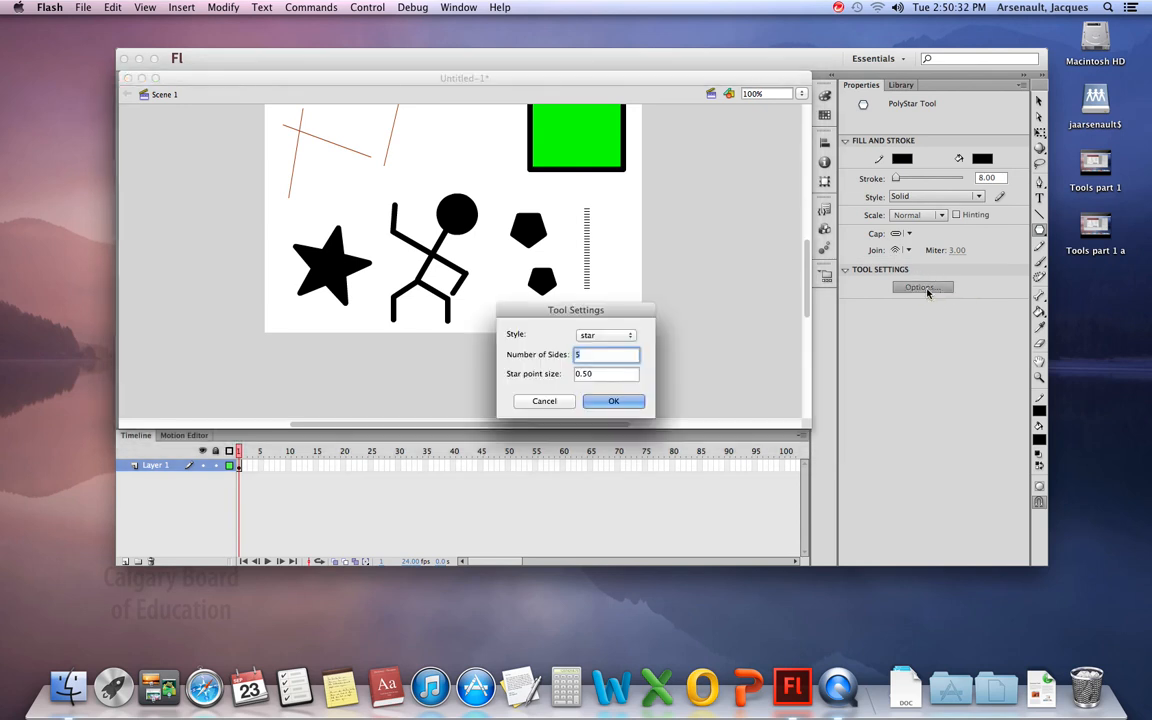
pyautogui.click(630, 335)
pyautogui.click(595, 324)
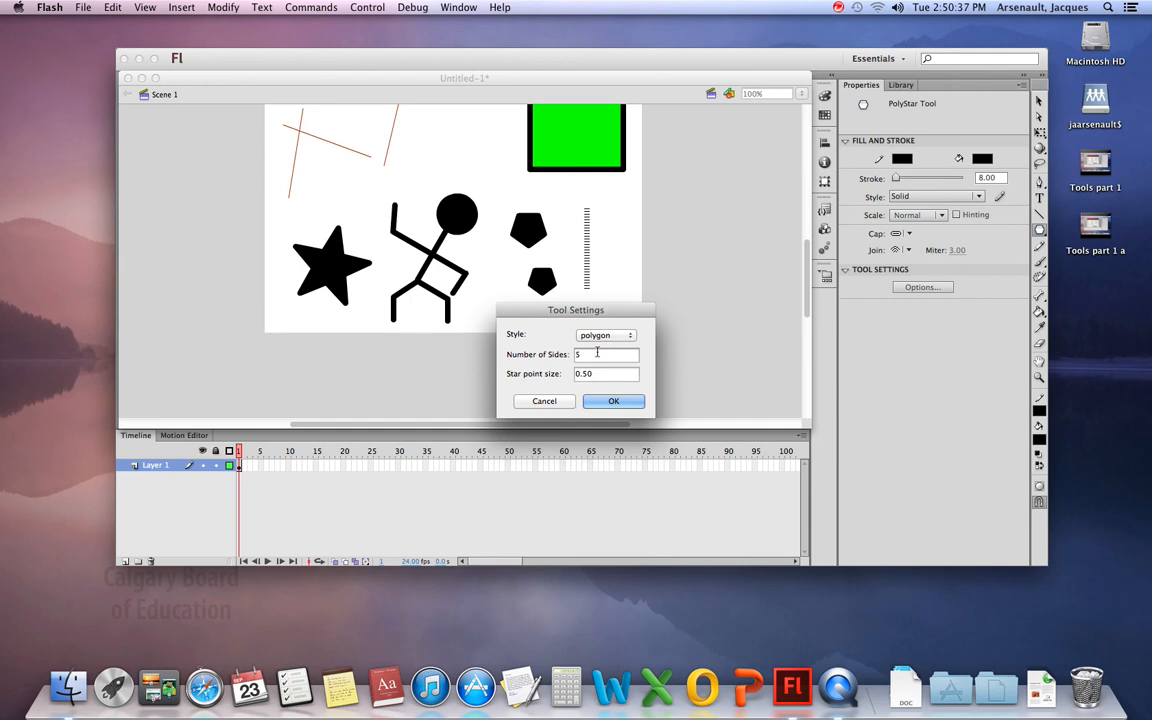
pyautogui.doubleClick(585, 354)
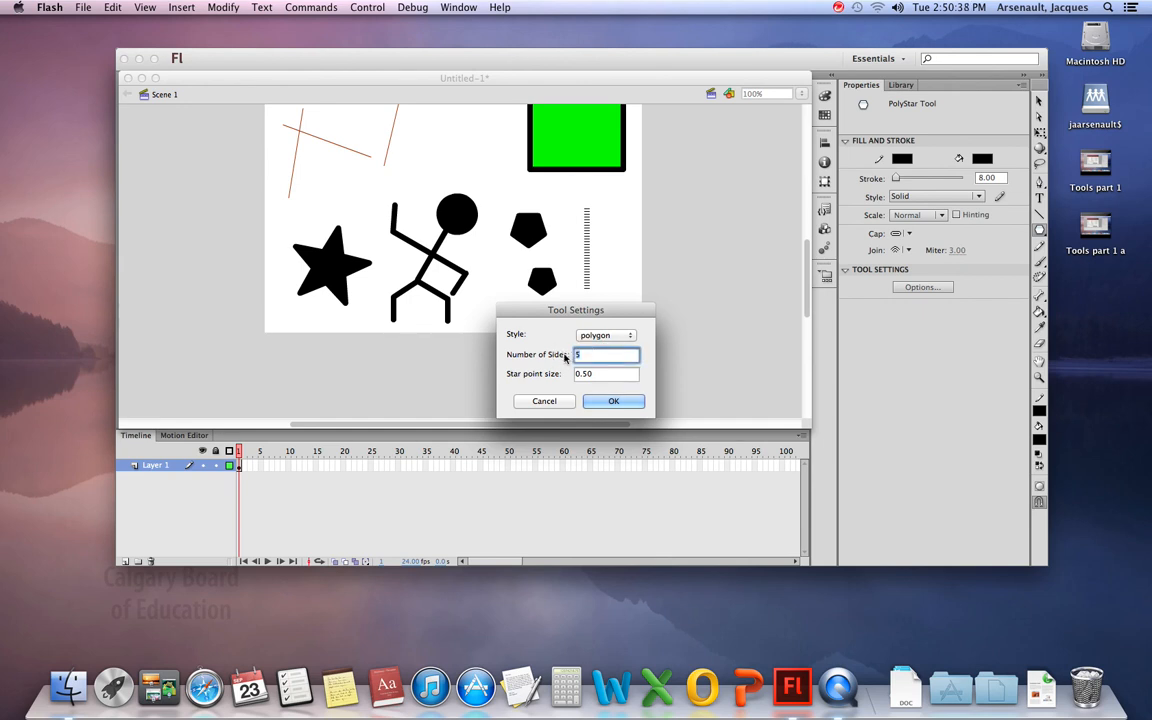
pyautogui.write('3')
pyautogui.doubleClick(576, 373)
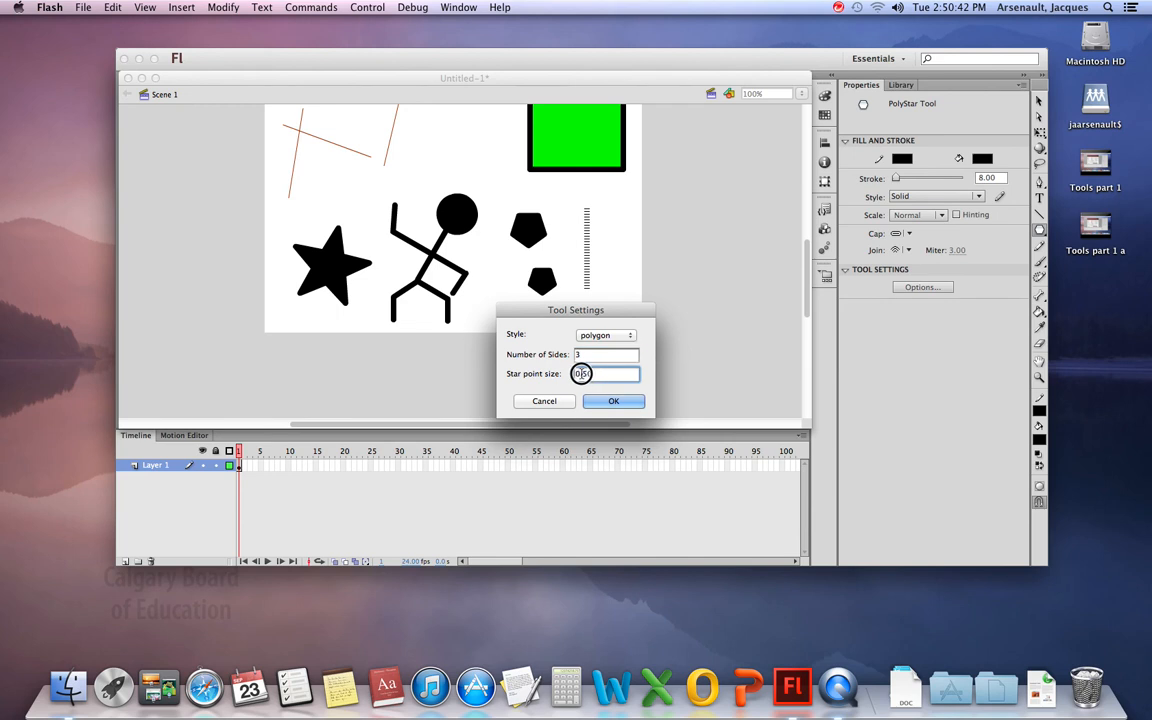
pyautogui.write('1')
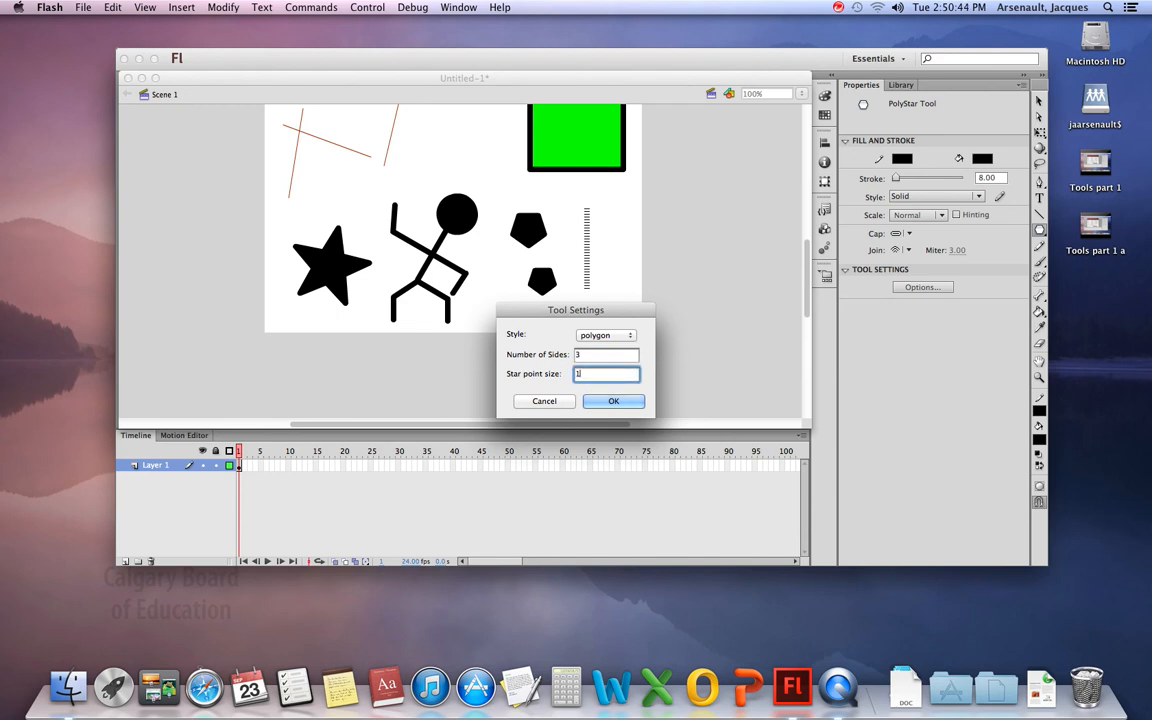
pyautogui.click(603, 401)
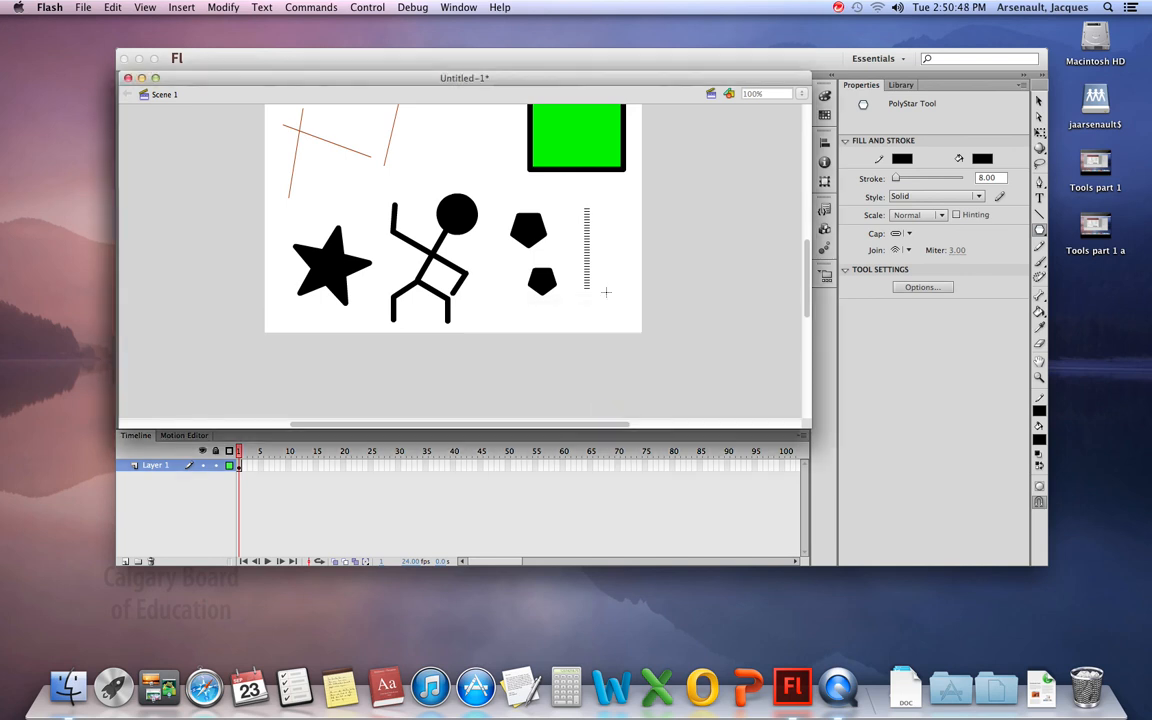
pyautogui.moveTo(440, 147); pyautogui.dragTo(471, 172)
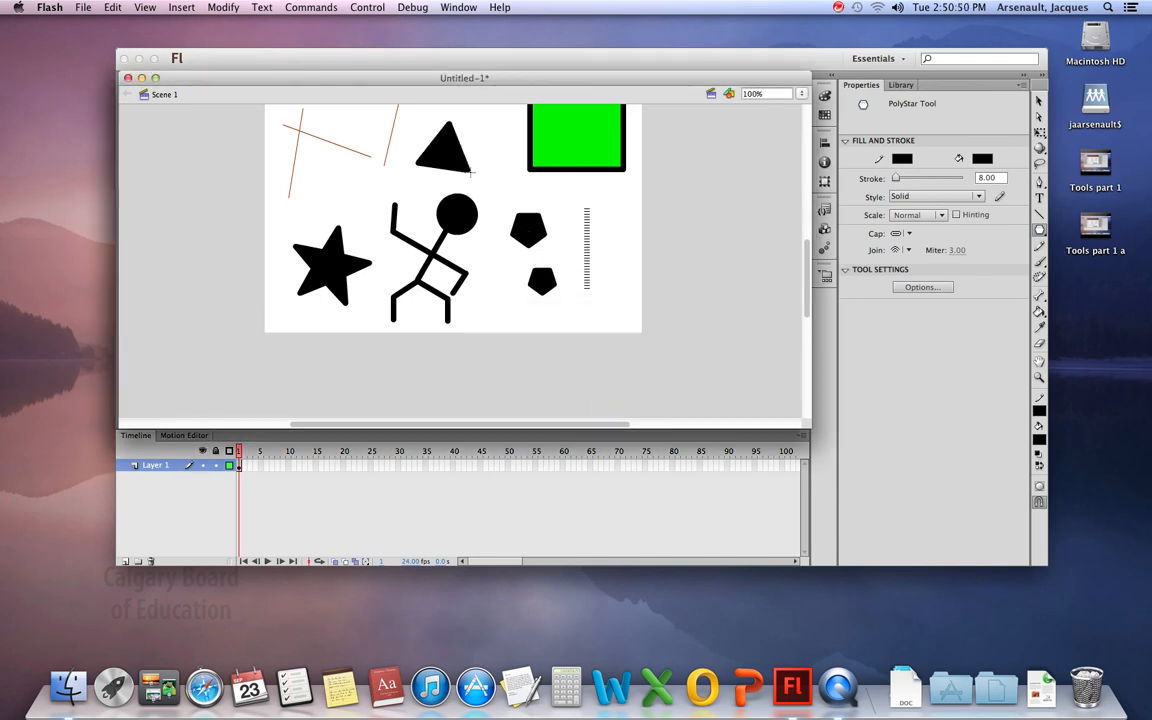
# Step: Set the fill to yellow and the PolyStar style to star, and draw a three-sided star between the stick figure and the pentagons
pyautogui.click(902, 158)
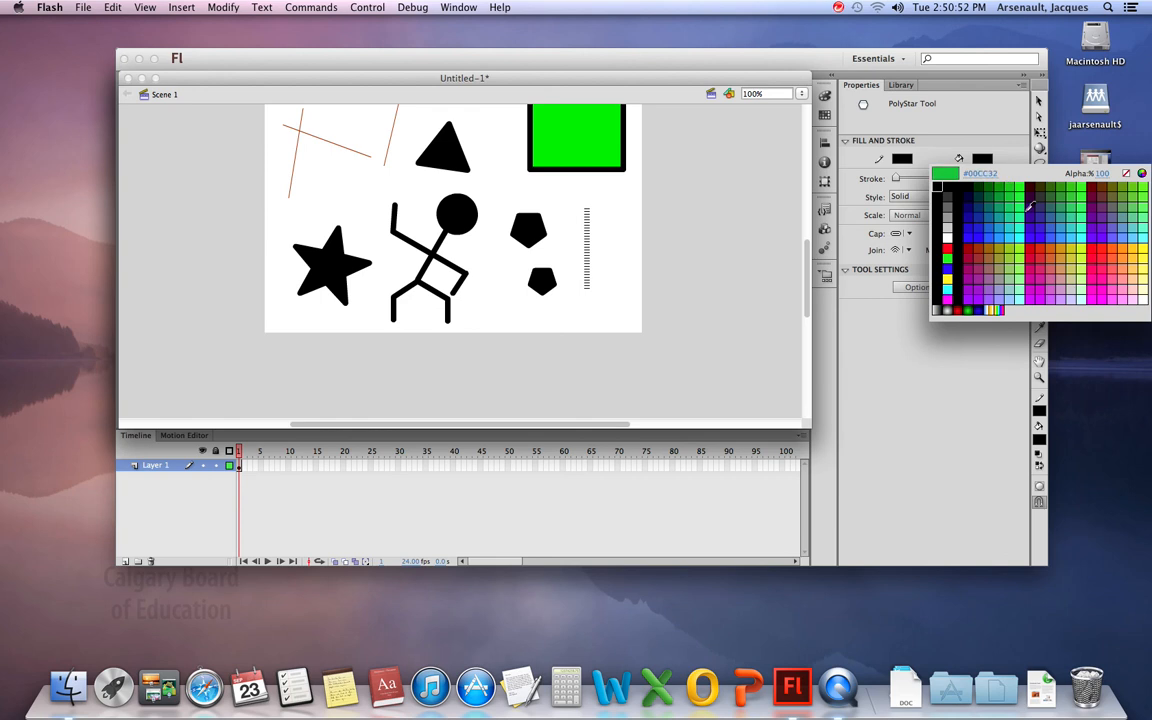
pyautogui.click(1145, 255)
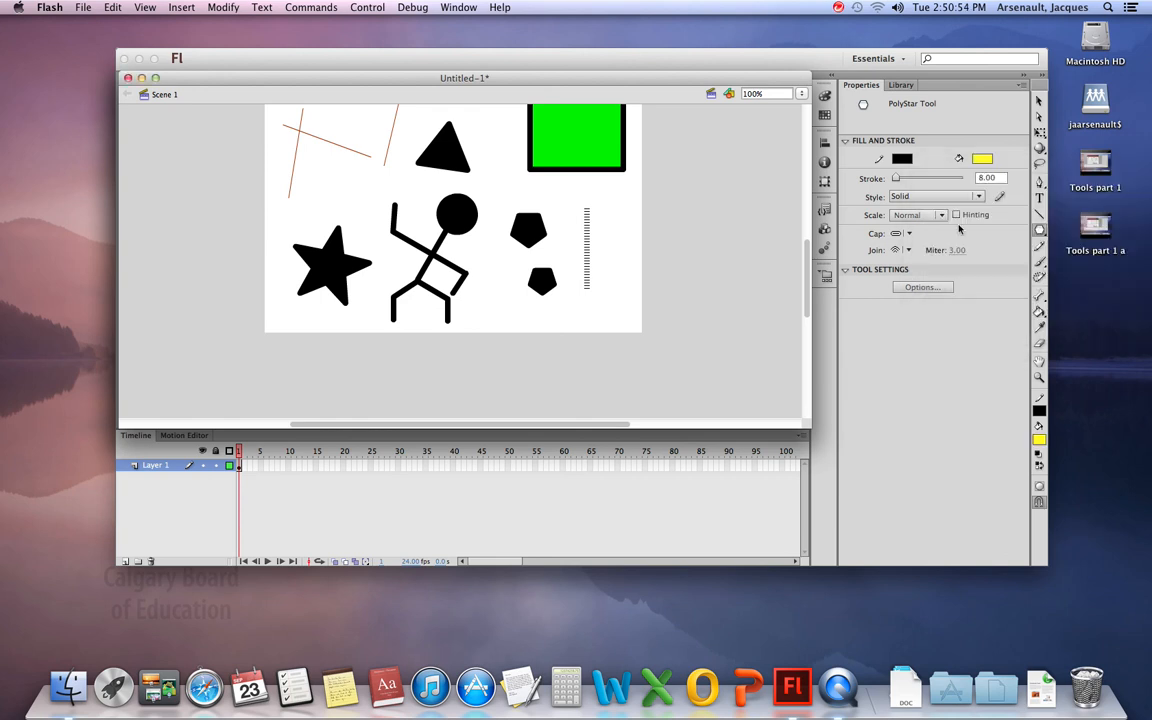
pyautogui.click(922, 287)
pyautogui.click(621, 341)
pyautogui.click(610, 347)
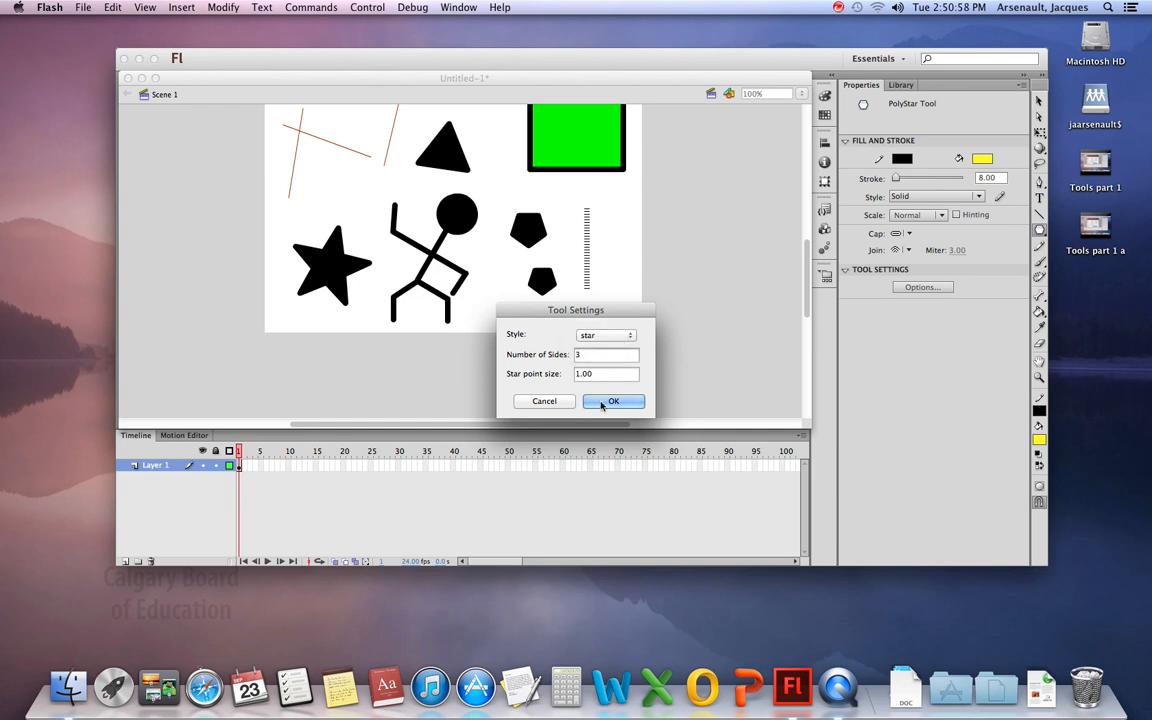
pyautogui.click(603, 403)
pyautogui.moveTo(489, 269); pyautogui.dragTo(519, 310)
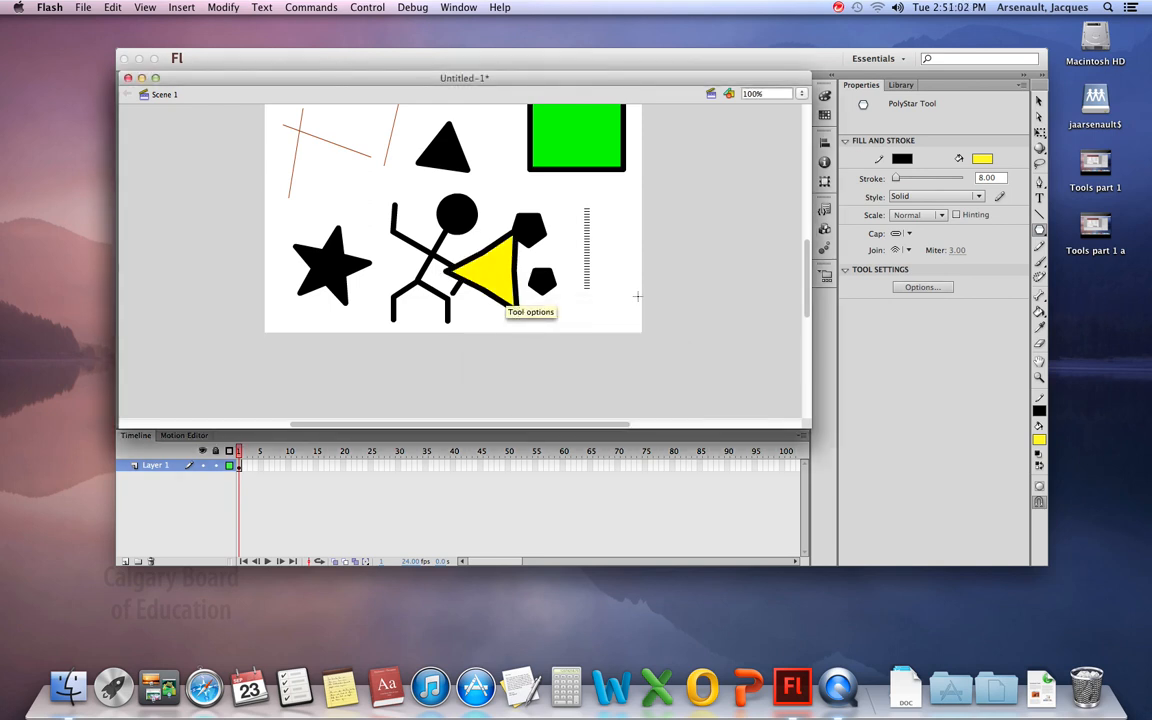
# Step: Set the star's number of sides to 10 and draw a small yellow star just below the brown lines
pyautogui.click(945, 289)
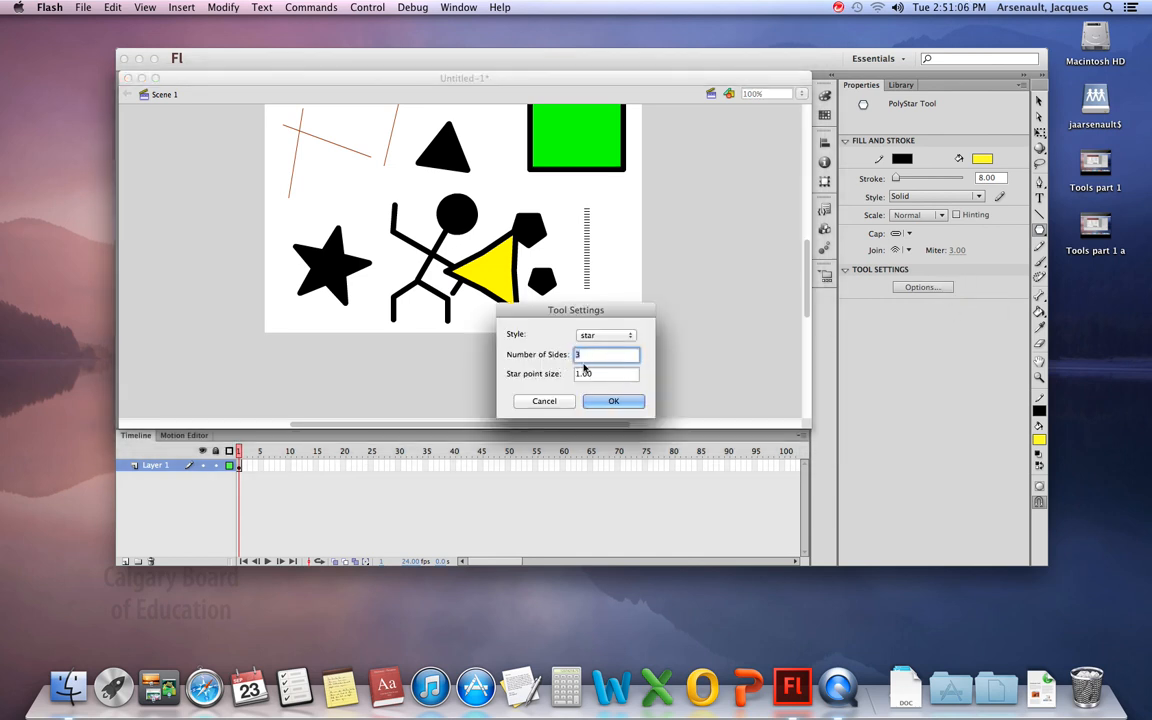
pyautogui.write('5')
pyautogui.press('Return')
pyautogui.moveTo(334, 184); pyautogui.dragTo(348, 201)
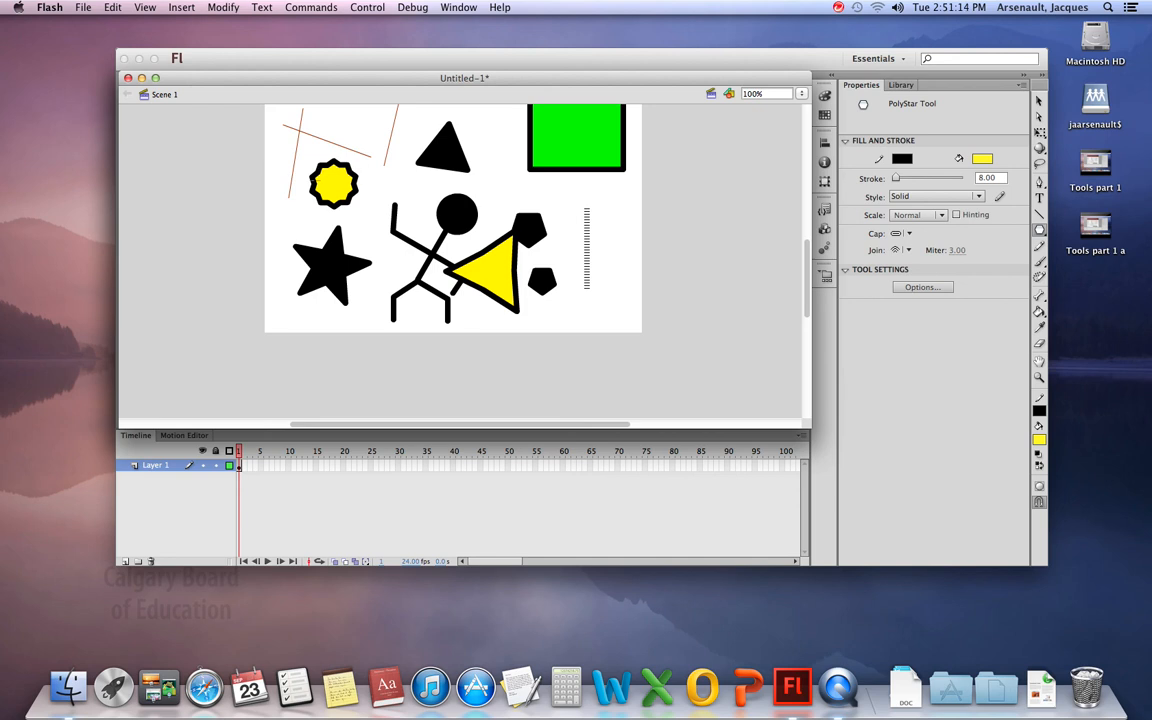
# Step: Reduce the star point size and draw two sharp ten-pointed stars, one above the figure's head and one on the green rectangle
pyautogui.click(921, 287)
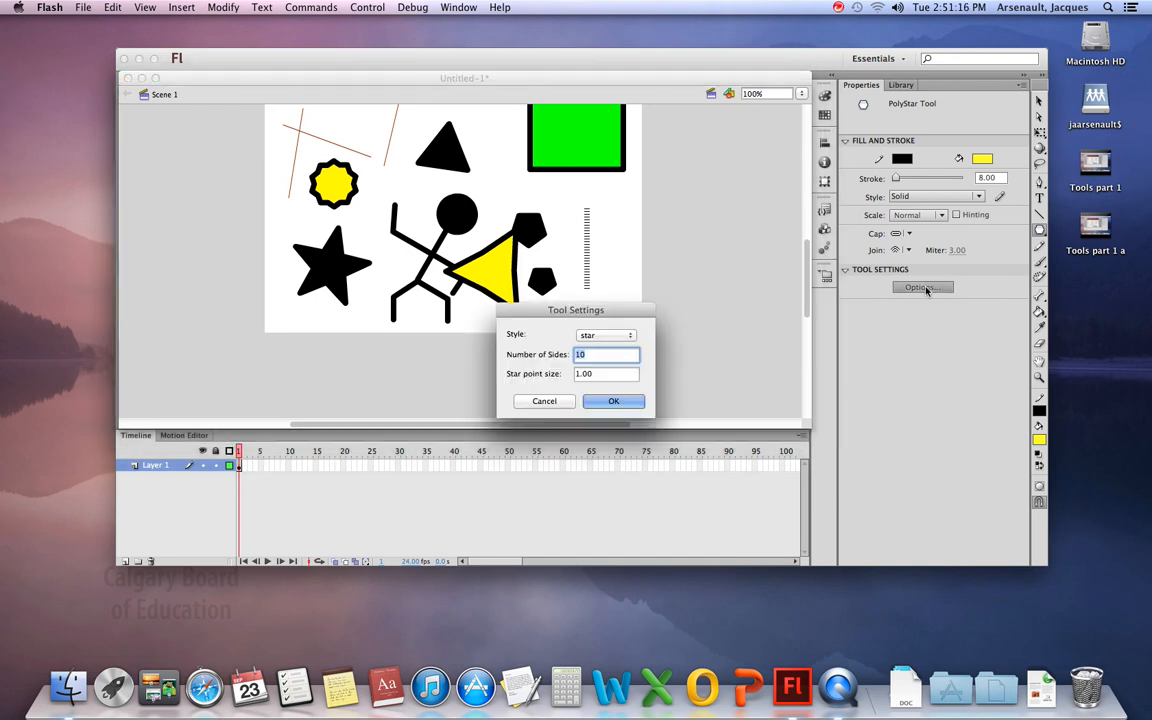
pyautogui.doubleClick(574, 374)
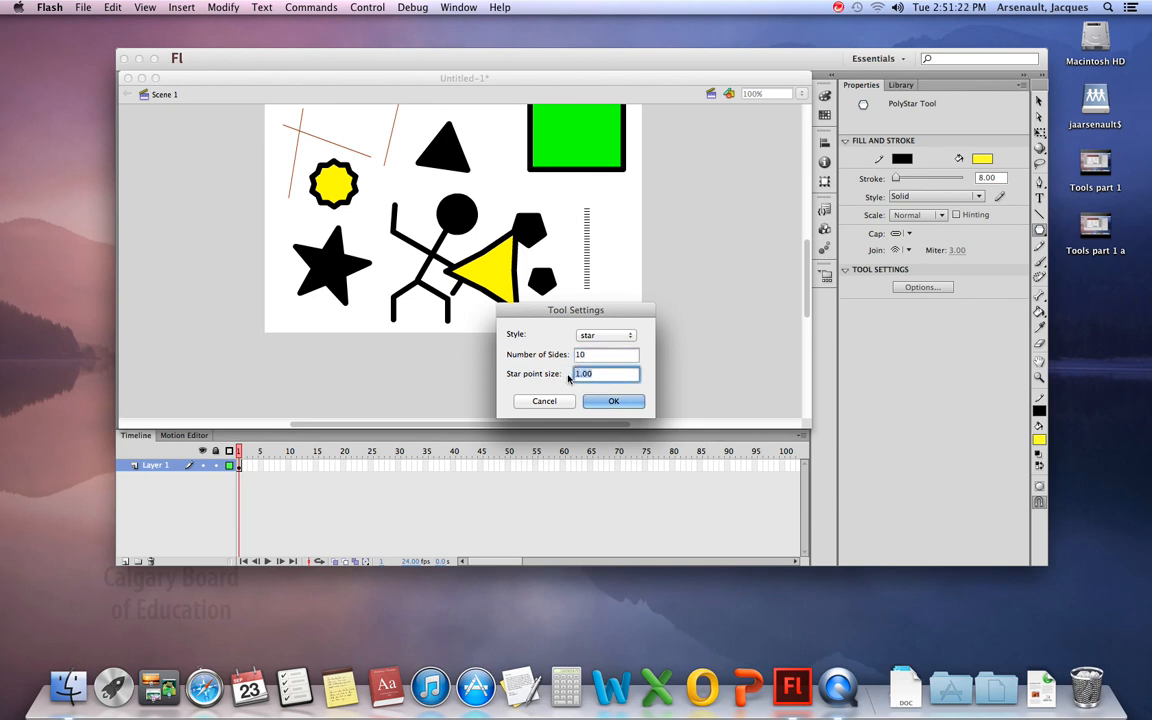
pyautogui.press('Return')
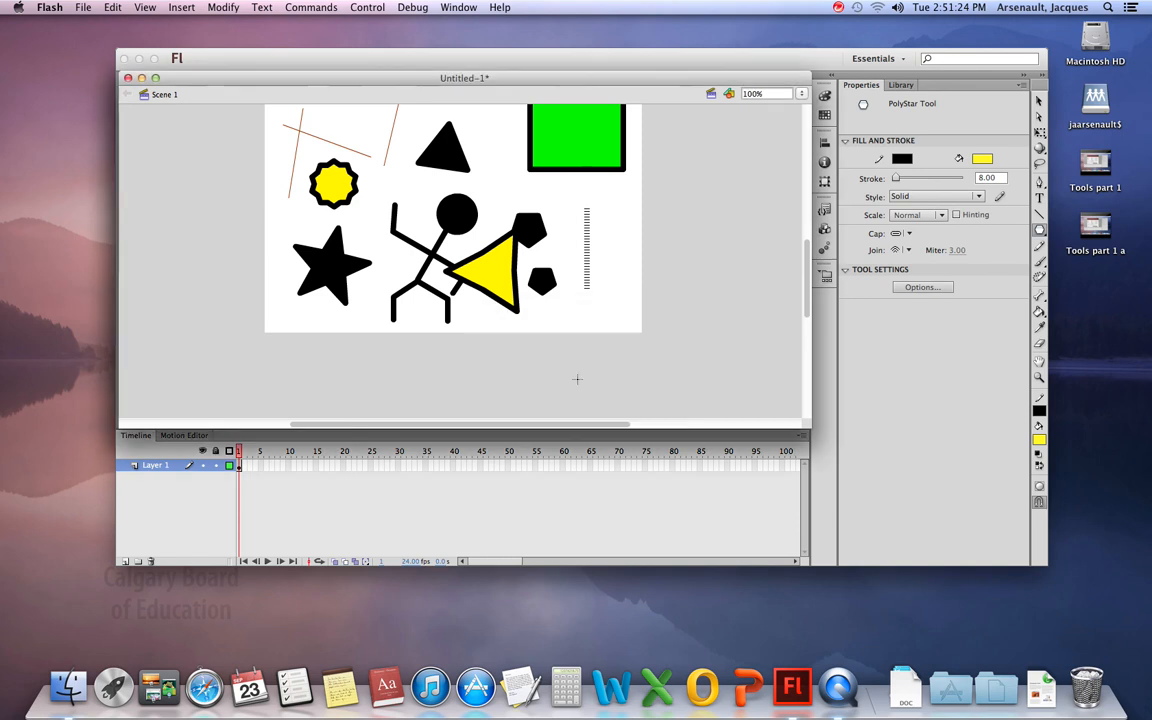
pyautogui.moveTo(465, 170); pyautogui.dragTo(555, 219)
pyautogui.scroll(-3, 555, 219)
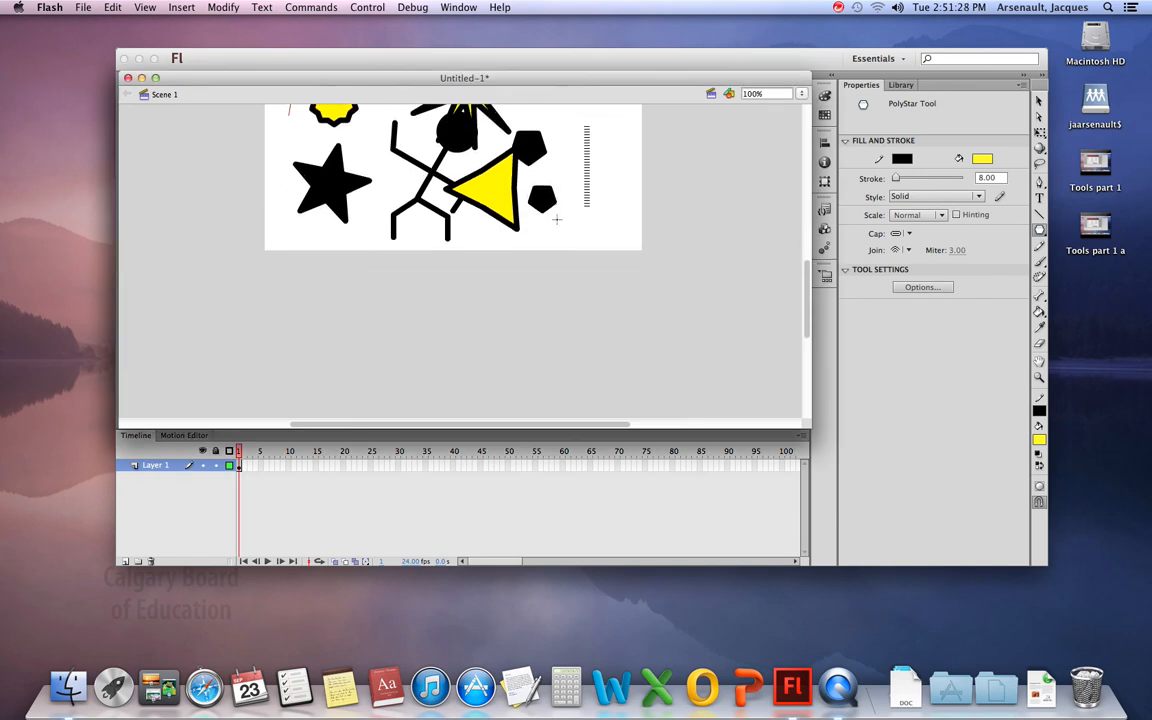
pyautogui.scroll(8, 553, 218)
pyautogui.moveTo(566, 261); pyautogui.dragTo(580, 283)
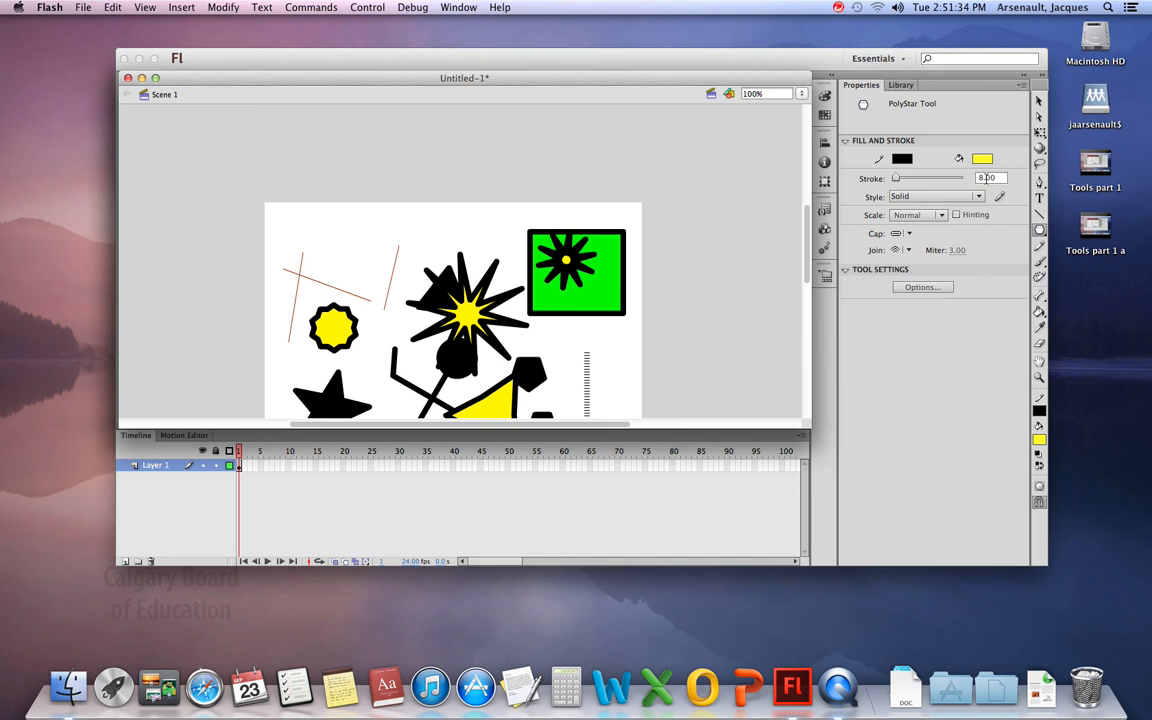
# Step: Set the stroke to 1 and draw two large yellow ten-pointed stars overlapping the stage's upper edge, ending with the Selection tool active
pyautogui.moveTo(998, 178); pyautogui.dragTo(961, 185)
pyautogui.write('1')
pyautogui.press('Return')
pyautogui.moveTo(312, 228); pyautogui.dragTo(360, 262)
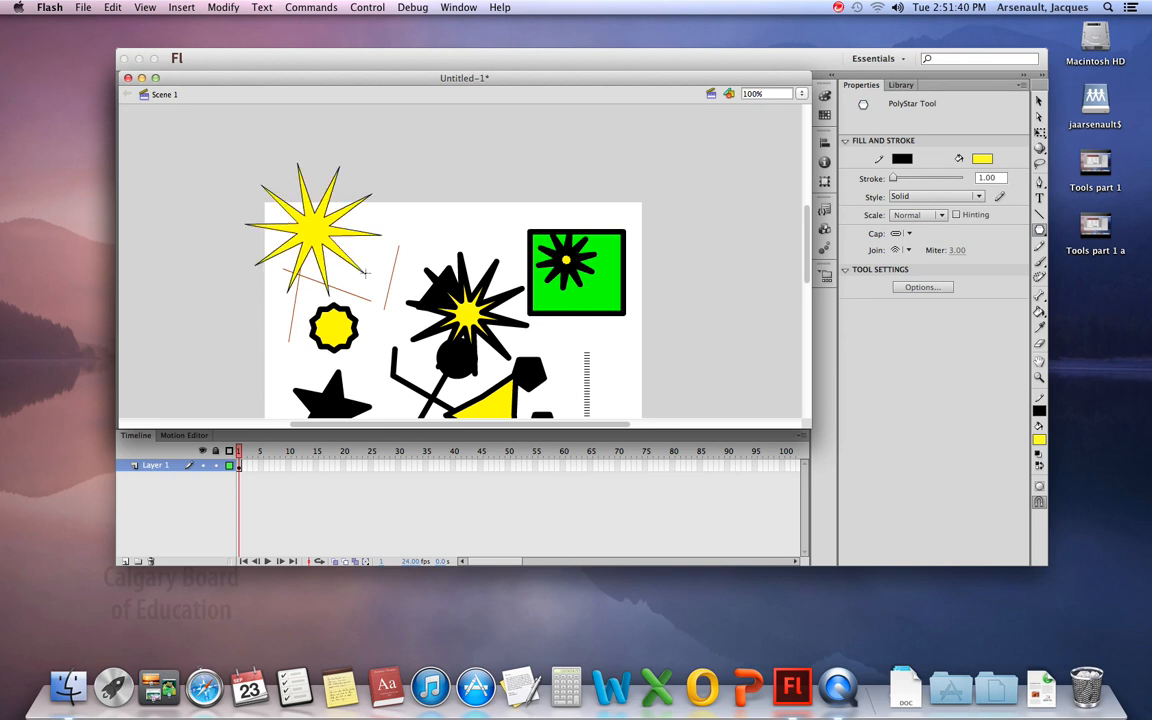
pyautogui.moveTo(426, 176); pyautogui.dragTo(500, 272)
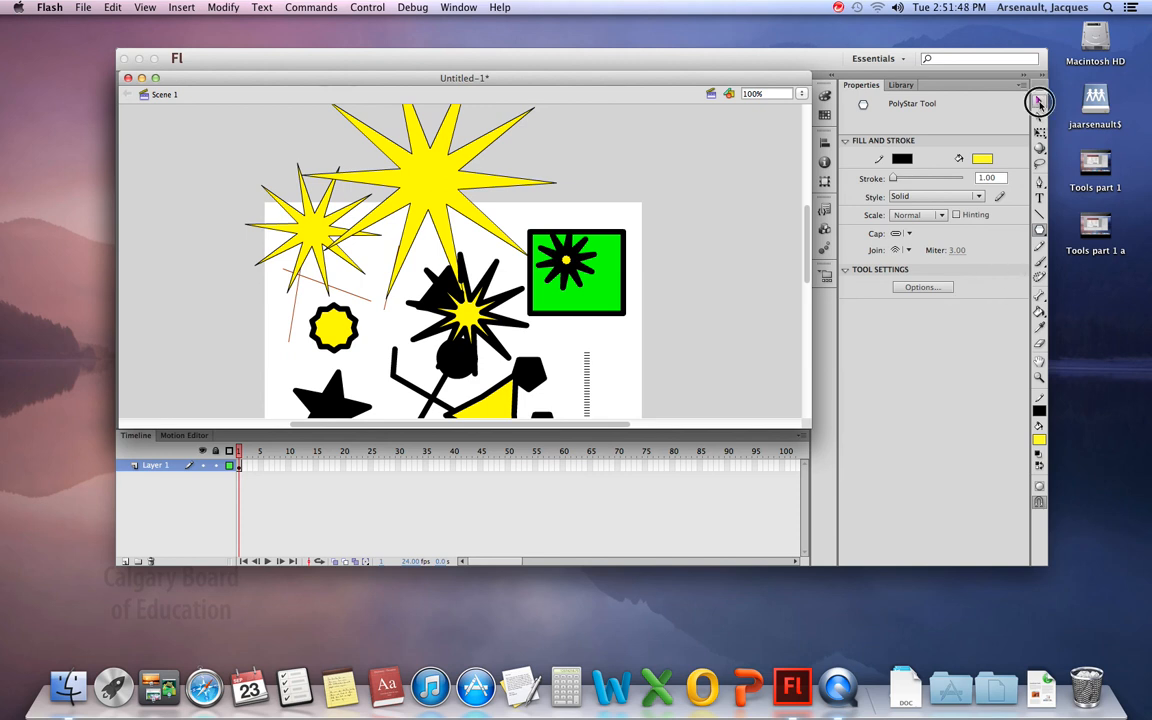
pyautogui.click(1039, 101)
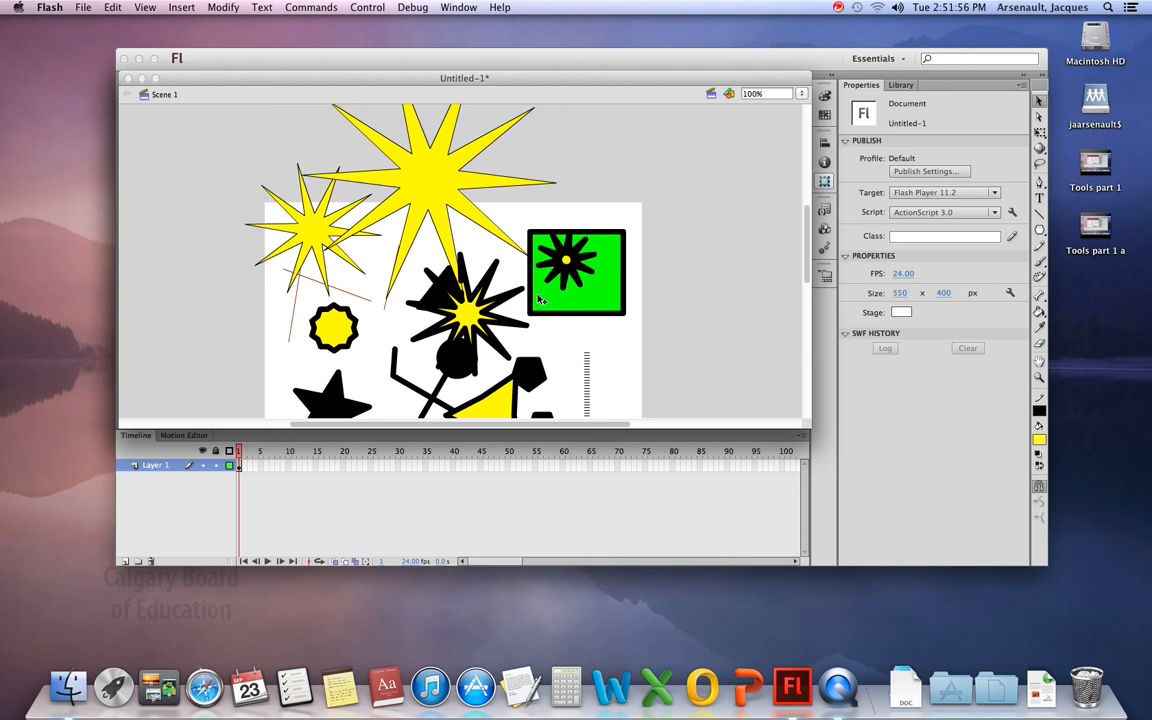
# Step: Delete all the stars, shapes and lines on the stage to leave it blank
pyautogui.press('super+a')
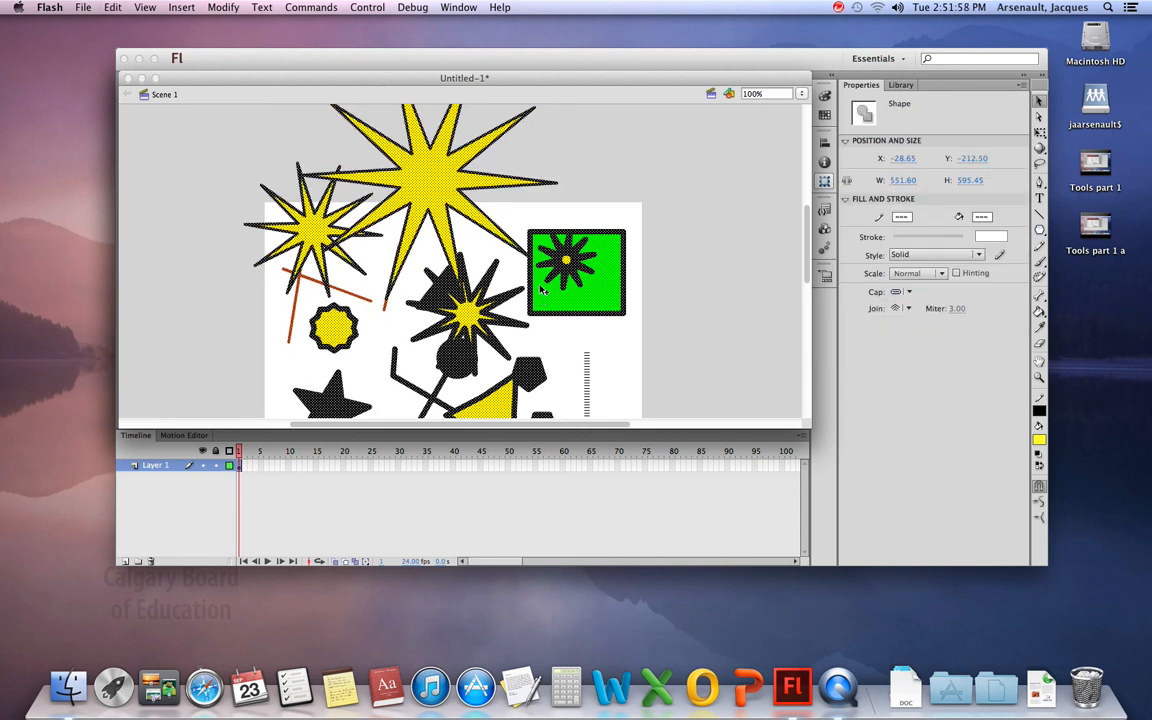
pyautogui.press('Delete')
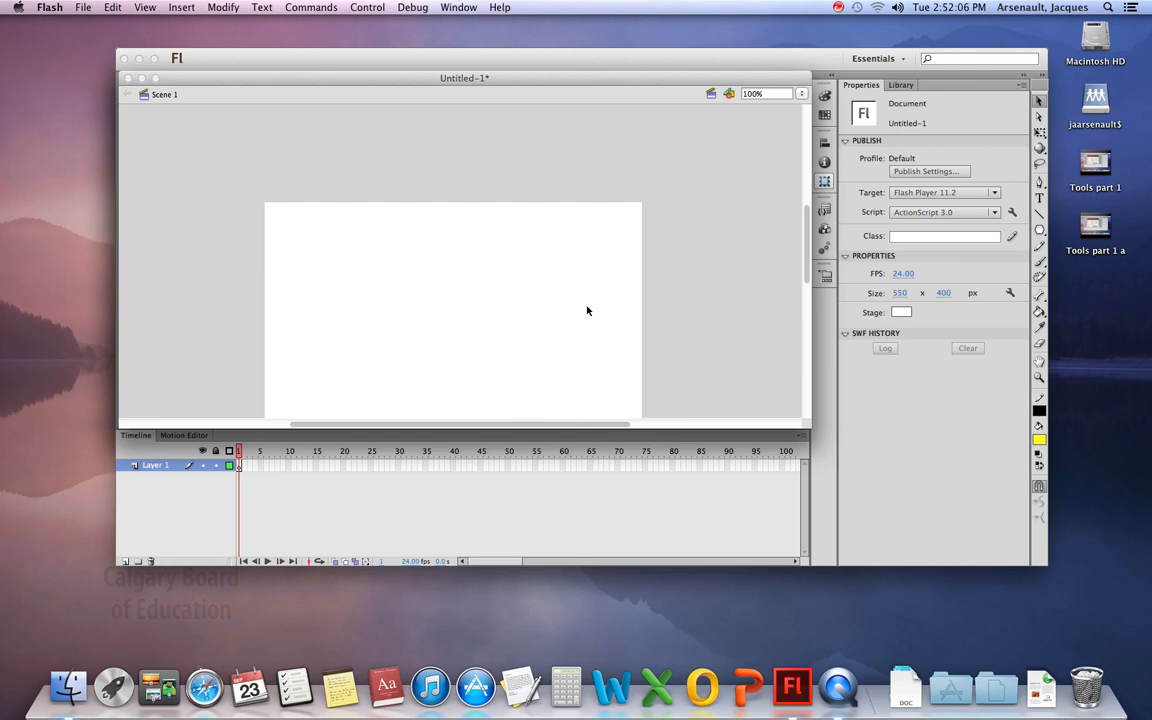
pyautogui.scroll(3, 620, 275)
pyautogui.scroll(-5, 656, 238)
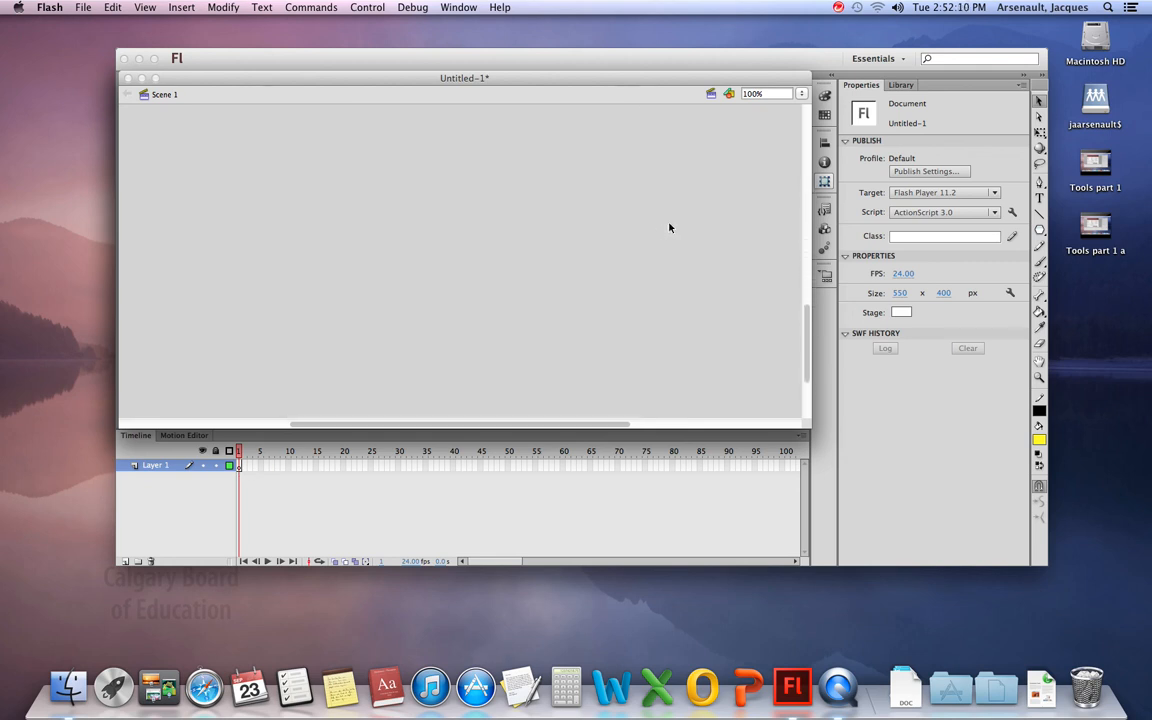
pyautogui.scroll(5, 668, 228)
pyautogui.scroll(2, 668, 227)
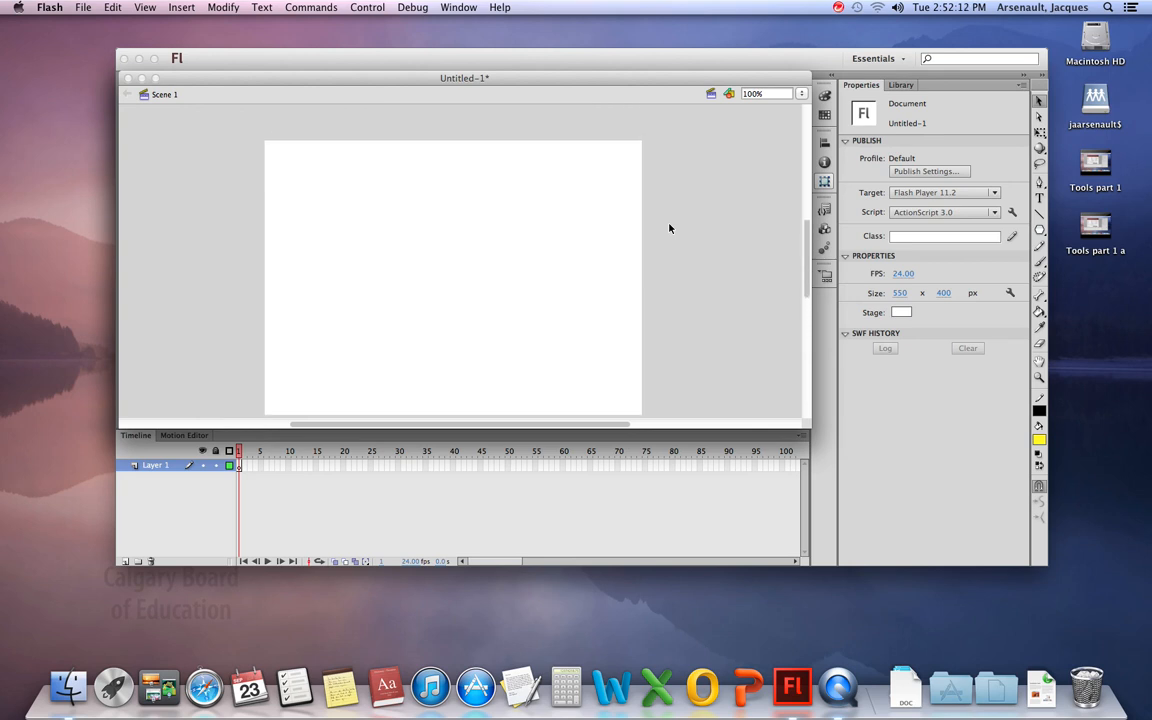
# Step: With the Pencil tool, draw two roughly vertical lines, a cross beside them and a large arc in the stage's lower half
pyautogui.click(1040, 247)
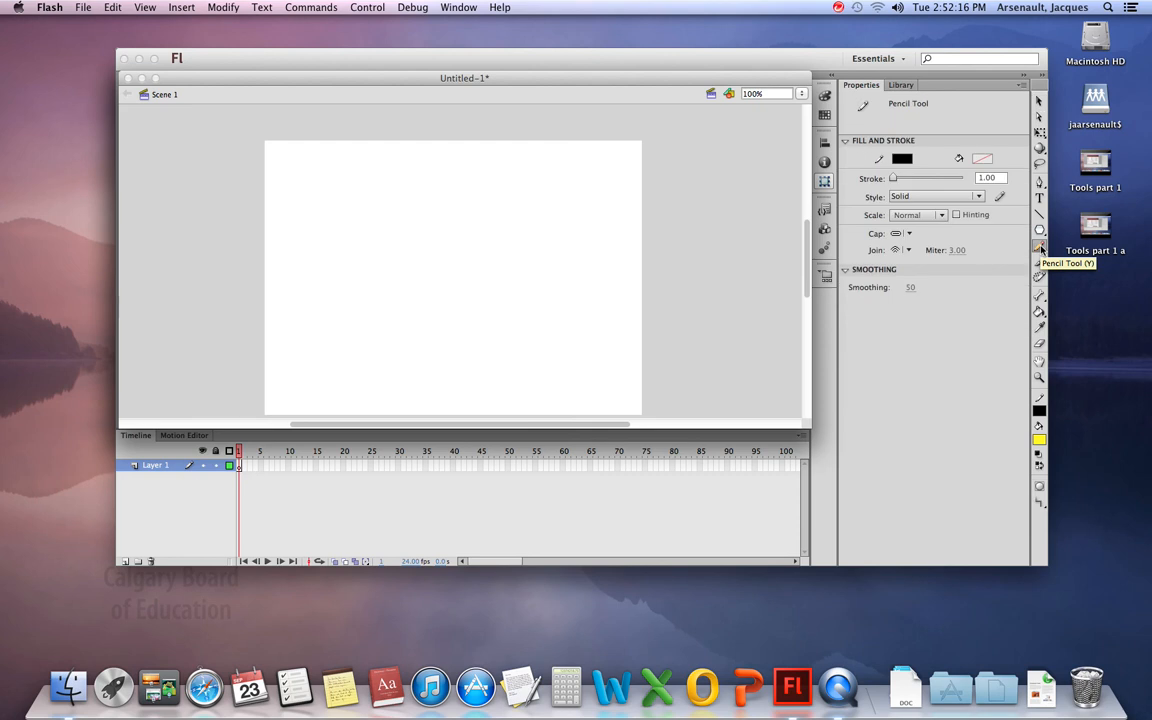
pyautogui.moveTo(303, 209); pyautogui.dragTo(299, 333)
pyautogui.moveTo(339, 225); pyautogui.dragTo(337, 341)
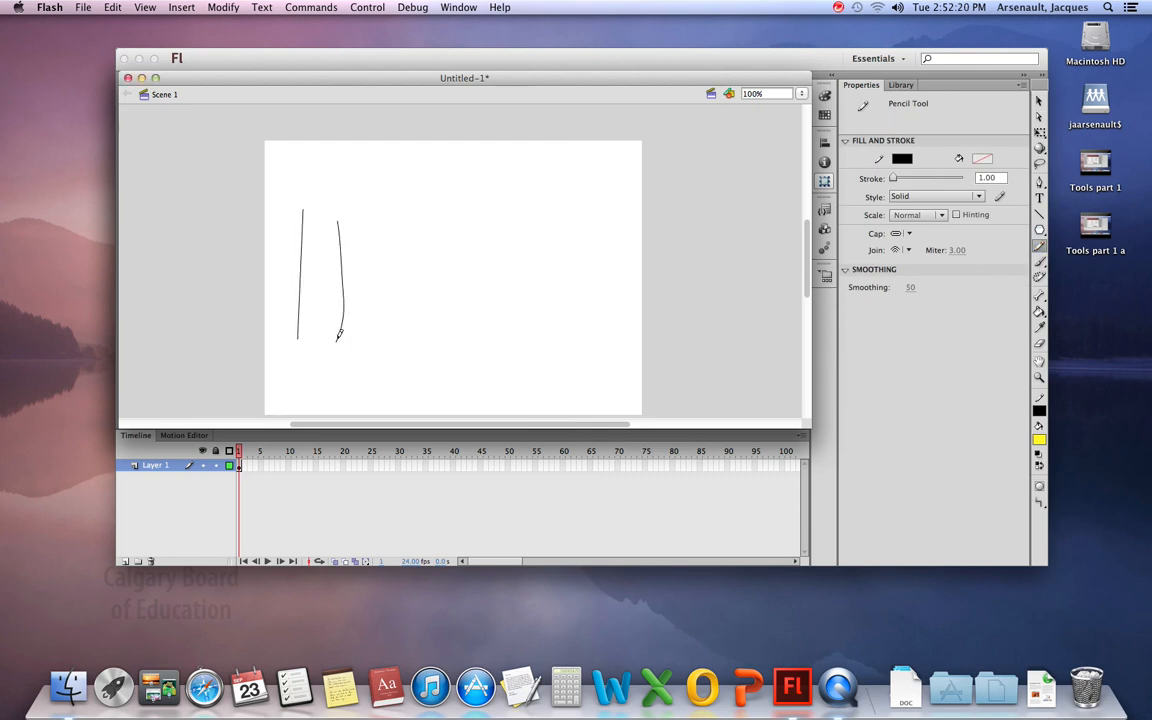
pyautogui.moveTo(378, 220)
pyautogui.mouseDown()
pyautogui.moveTo(468, 220)
pyautogui.moveTo(434, 247)
pyautogui.moveTo(430, 287)
pyautogui.mouseUp()
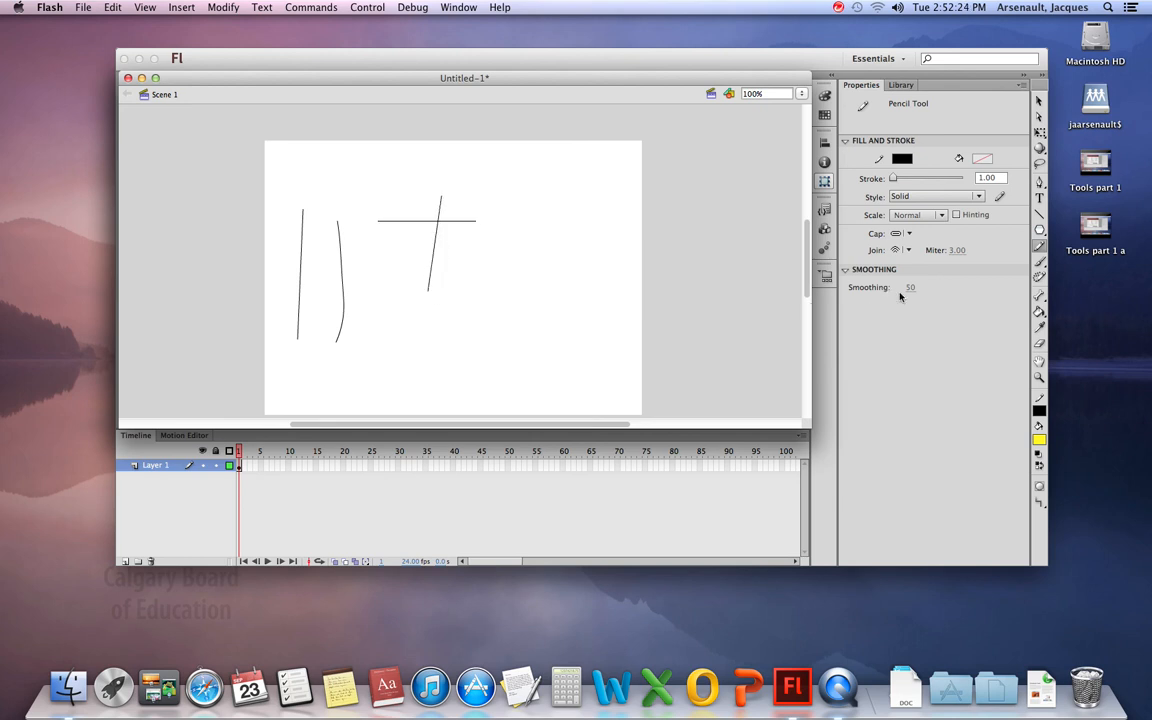
pyautogui.moveTo(574, 277)
pyautogui.mouseDown()
pyautogui.moveTo(523, 265)
pyautogui.moveTo(485, 279)
pyautogui.moveTo(452, 320)
pyautogui.moveTo(457, 385)
pyautogui.mouseUp()
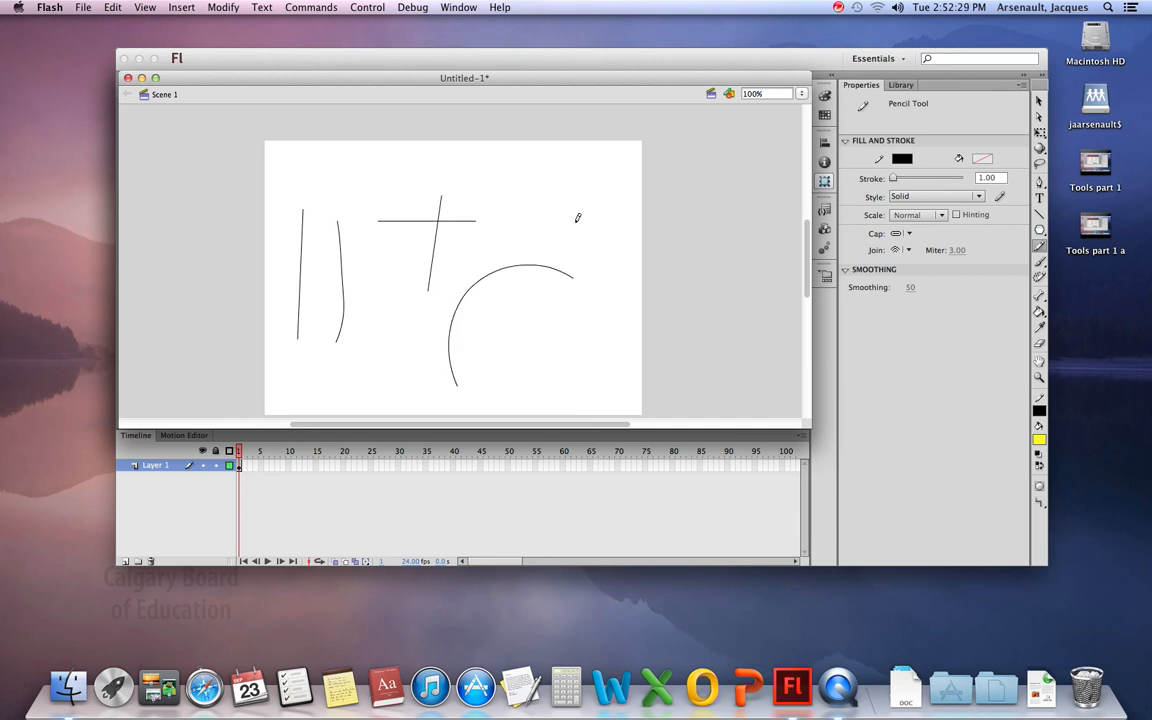
# Step: Draw two overlapping zigzags above the arc with the Pencil tool, and a small zigzag beneath them with the Line tool
pyautogui.moveTo(507, 232)
pyautogui.mouseDown()
pyautogui.moveTo(532, 198)
pyautogui.moveTo(534, 236)
pyautogui.moveTo(558, 210)
pyautogui.moveTo(560, 243)
pyautogui.moveTo(581, 215)
pyautogui.moveTo(596, 244)
pyautogui.mouseUp()
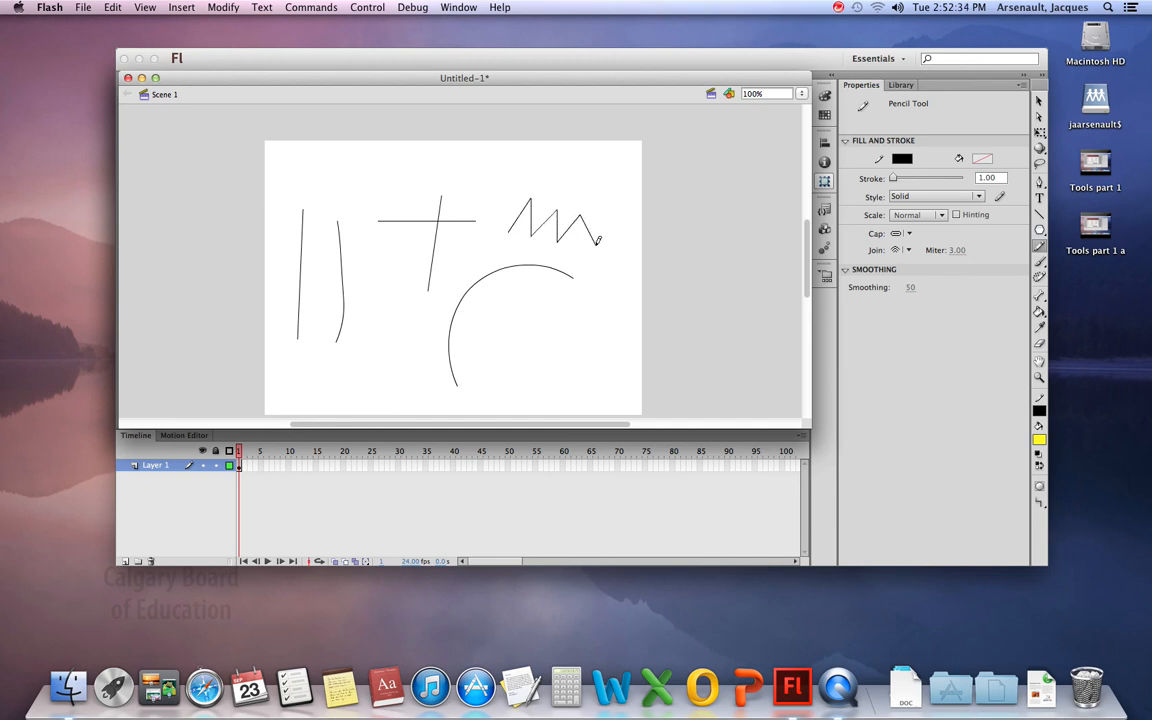
pyautogui.moveTo(477, 205)
pyautogui.mouseDown()
pyautogui.moveTo(489, 180)
pyautogui.moveTo(509, 199)
pyautogui.moveTo(517, 181)
pyautogui.moveTo(532, 200)
pyautogui.moveTo(545, 183)
pyautogui.moveTo(553, 195)
pyautogui.moveTo(570, 187)
pyautogui.mouseUp()
pyautogui.press('n')
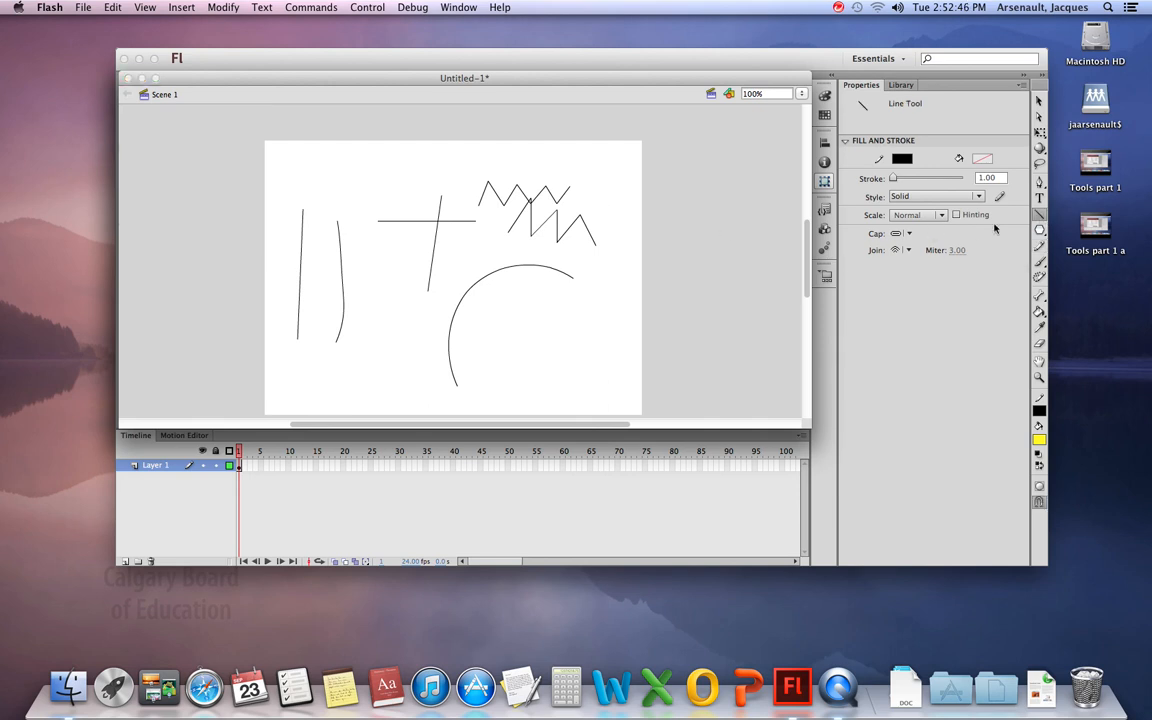
pyautogui.moveTo(481, 257)
pyautogui.mouseDown()
pyautogui.moveTo(486, 245)
pyautogui.moveTo(533, 256)
pyautogui.mouseUp()
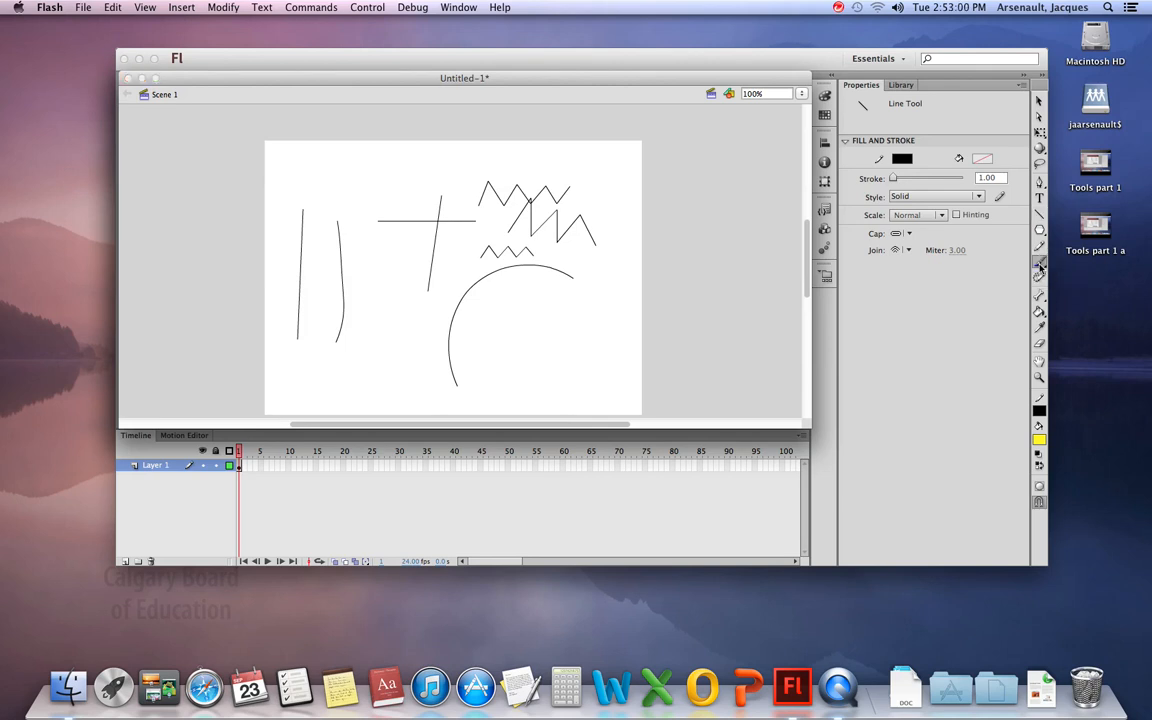
# Step: Paint loose yellow loops with the Brush tool across the middle of the stage and over the arc
pyautogui.click(1040, 264)
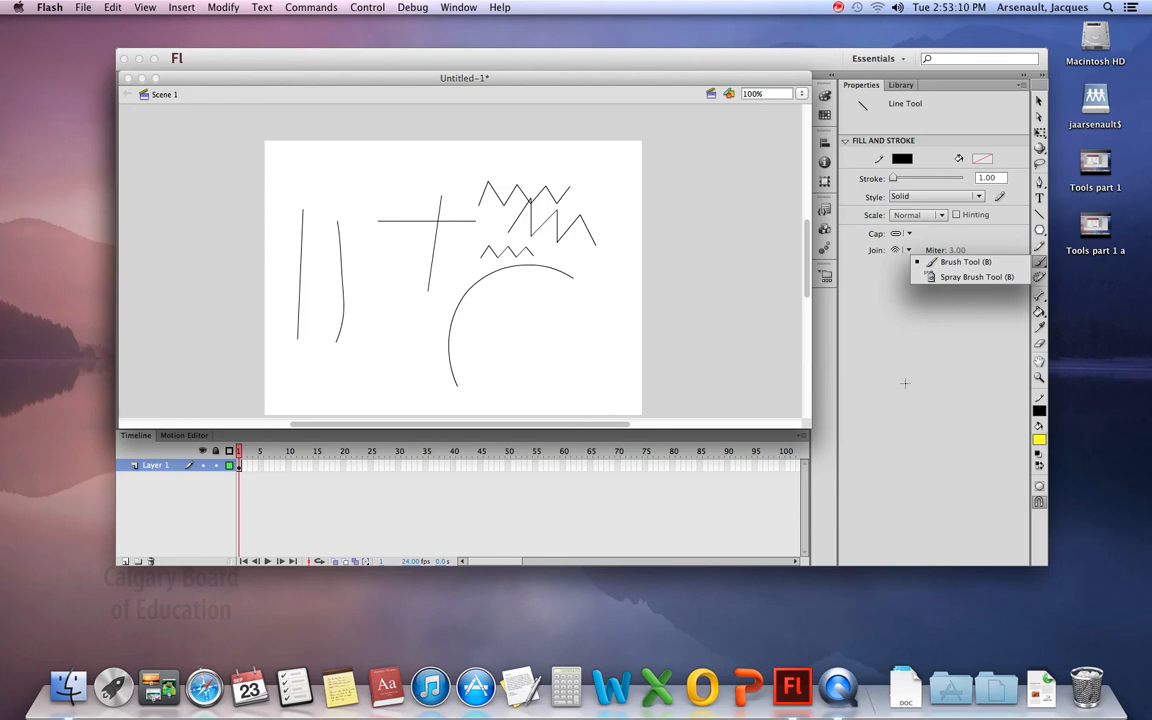
pyautogui.press('b')
pyautogui.moveTo(452, 337)
pyautogui.mouseDown()
pyautogui.moveTo(540, 329)
pyautogui.moveTo(436, 255)
pyautogui.moveTo(391, 363)
pyautogui.moveTo(563, 291)
pyautogui.moveTo(417, 255)
pyautogui.moveTo(403, 330)
pyautogui.mouseUp()
pyautogui.scroll(-1, 515, 321)
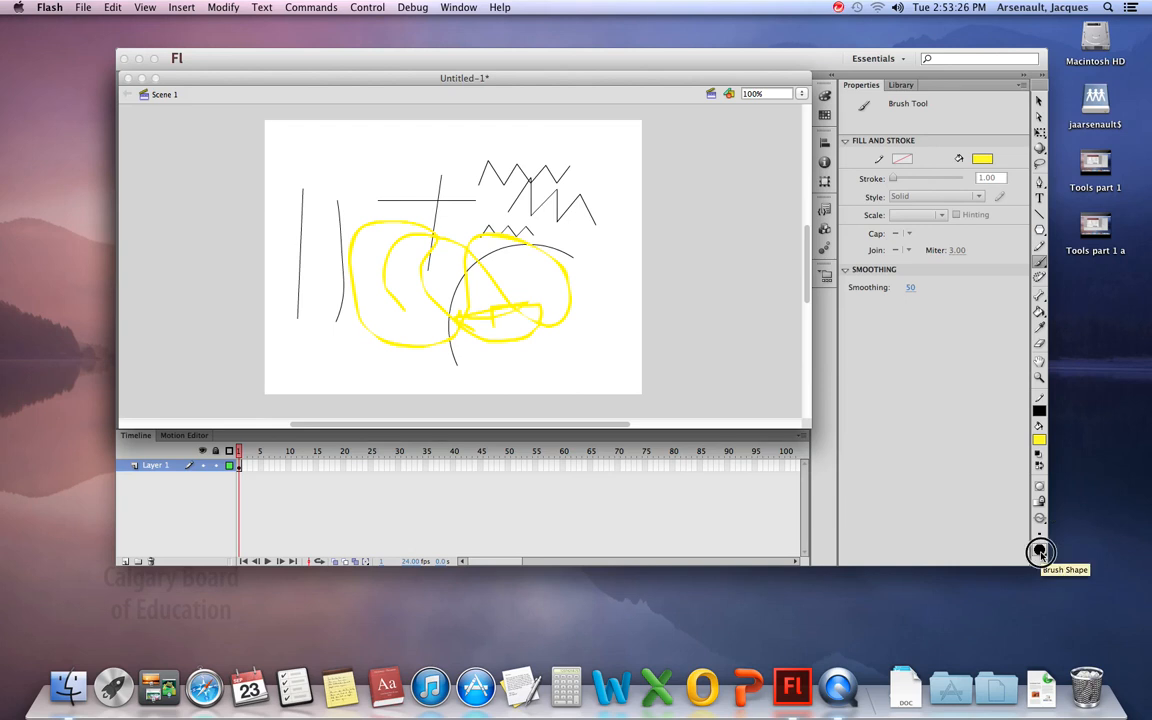
# Step: Change the brush shape to the last slanted line and paint a yellow scribble below the arc
pyautogui.click(1040, 550)
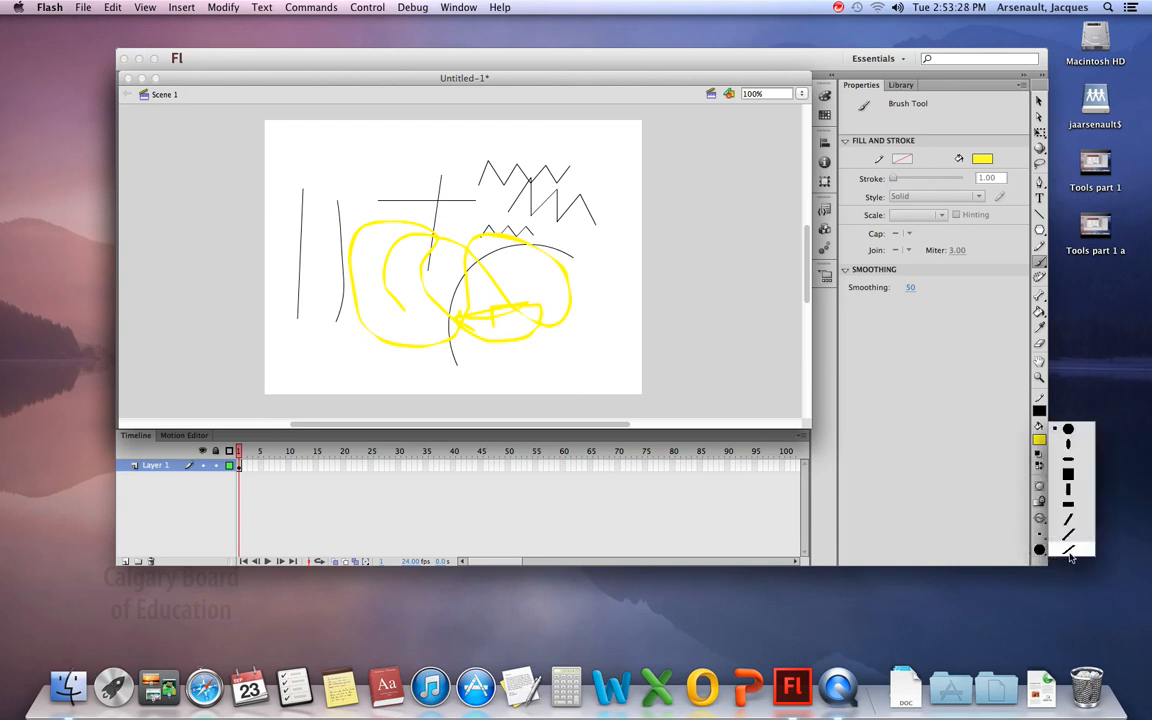
pyautogui.click(1068, 551)
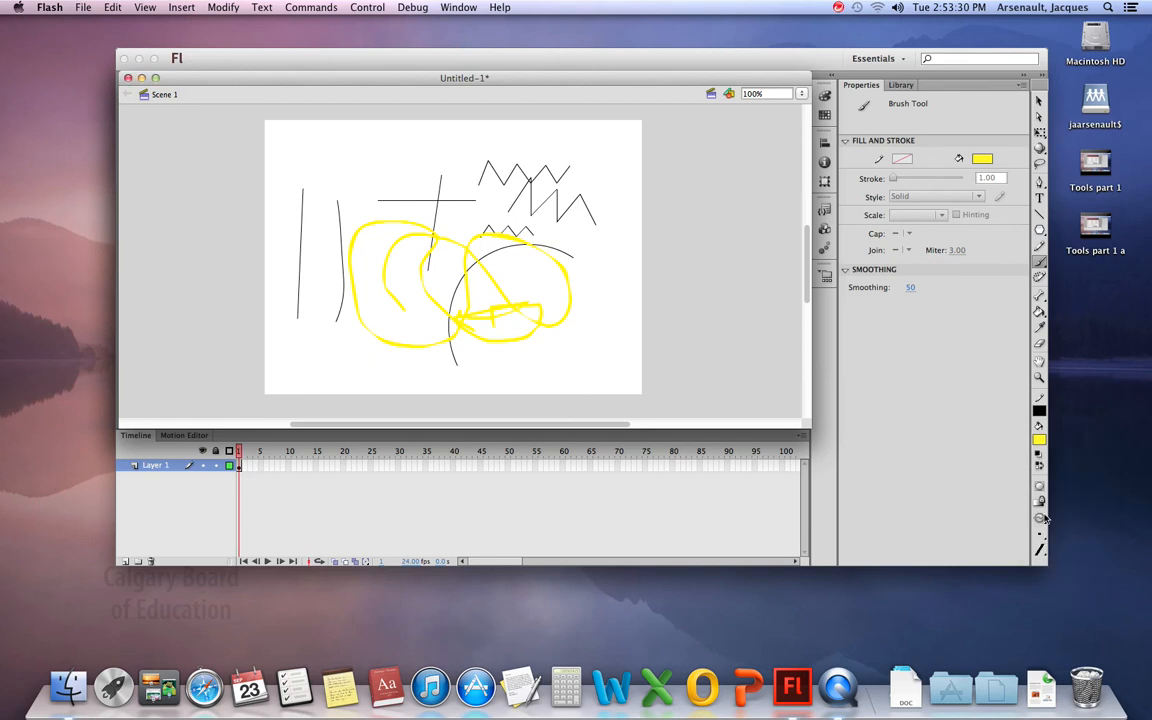
pyautogui.moveTo(451, 367)
pyautogui.mouseDown()
pyautogui.moveTo(562, 363)
pyautogui.moveTo(569, 378)
pyautogui.moveTo(506, 378)
pyautogui.moveTo(563, 332)
pyautogui.moveTo(587, 367)
pyautogui.moveTo(606, 316)
pyautogui.moveTo(543, 355)
pyautogui.mouseUp()
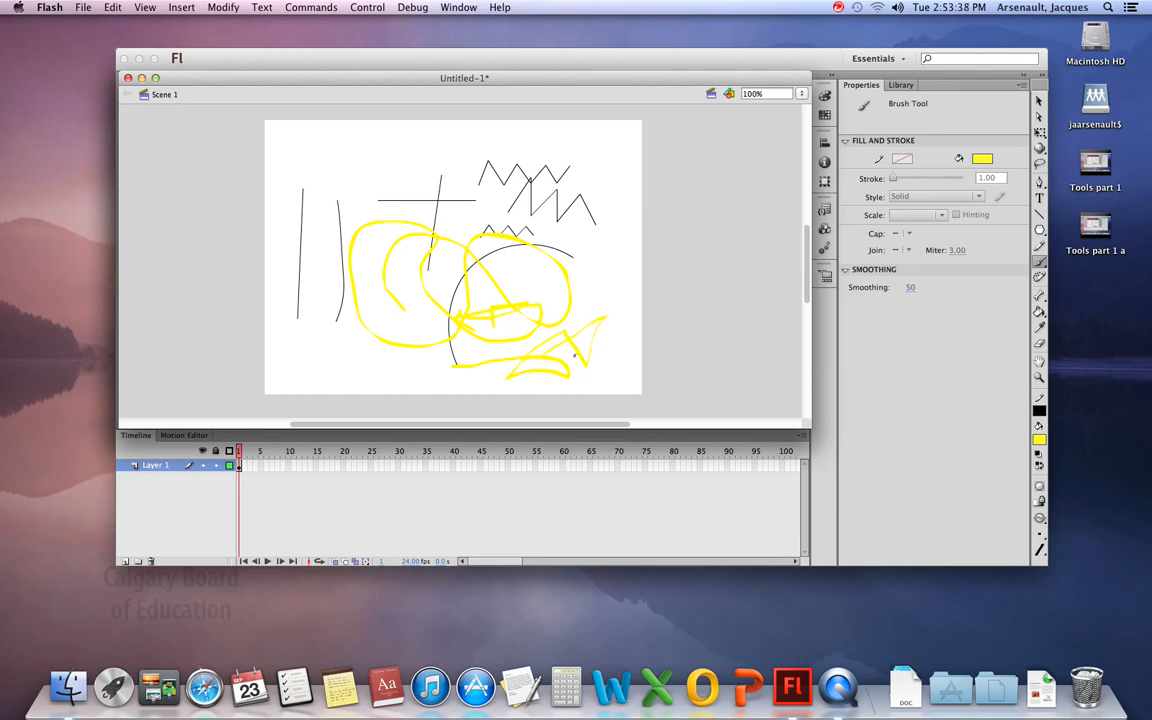
# Step: Set the stage magnification to 50% and paint a short horizontal yellow stroke from the loops toward the stage's right edge
pyautogui.click(769, 93)
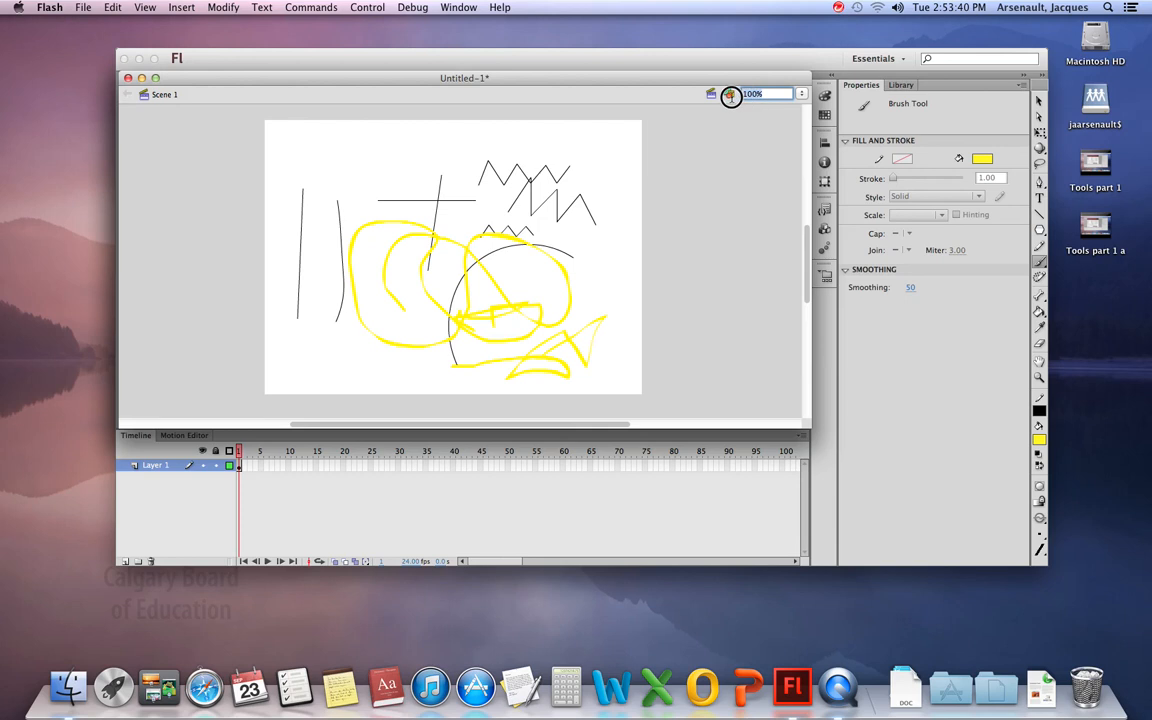
pyautogui.write('50')
pyautogui.press('Return')
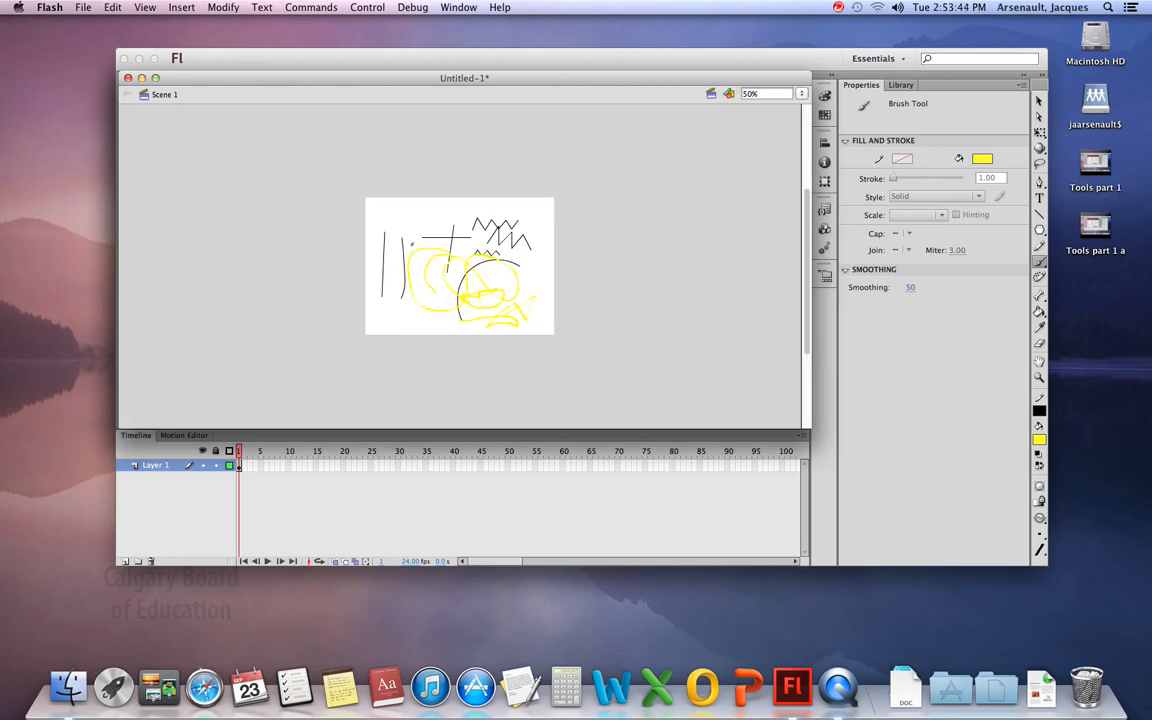
pyautogui.moveTo(506, 285); pyautogui.dragTo(550, 286)
# Step: Paint a thick horizontal yellow stroke across the zigzags at 25% magnification, and return the magnification to 100%
pyautogui.moveTo(764, 94); pyautogui.dragTo(721, 95)
pyautogui.press('BackSpace')
pyautogui.press('Return')
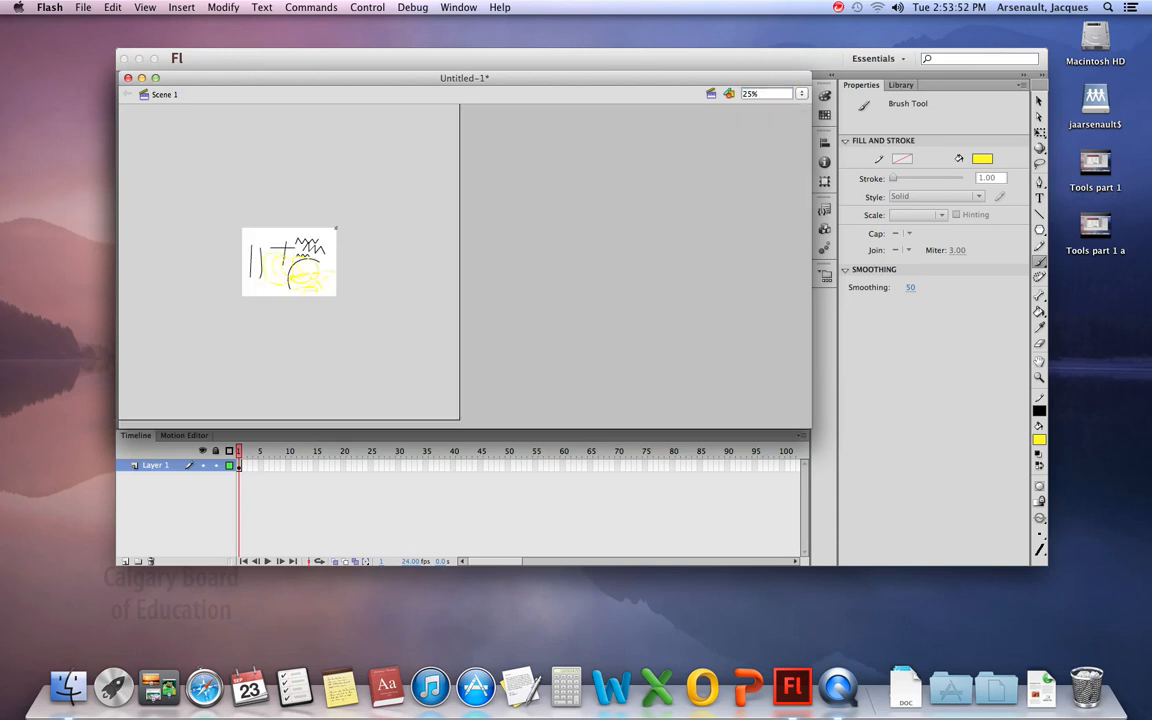
pyautogui.moveTo(268, 253); pyautogui.dragTo(333, 251)
pyautogui.click(764, 93)
pyautogui.write('100')
pyautogui.press('Return')
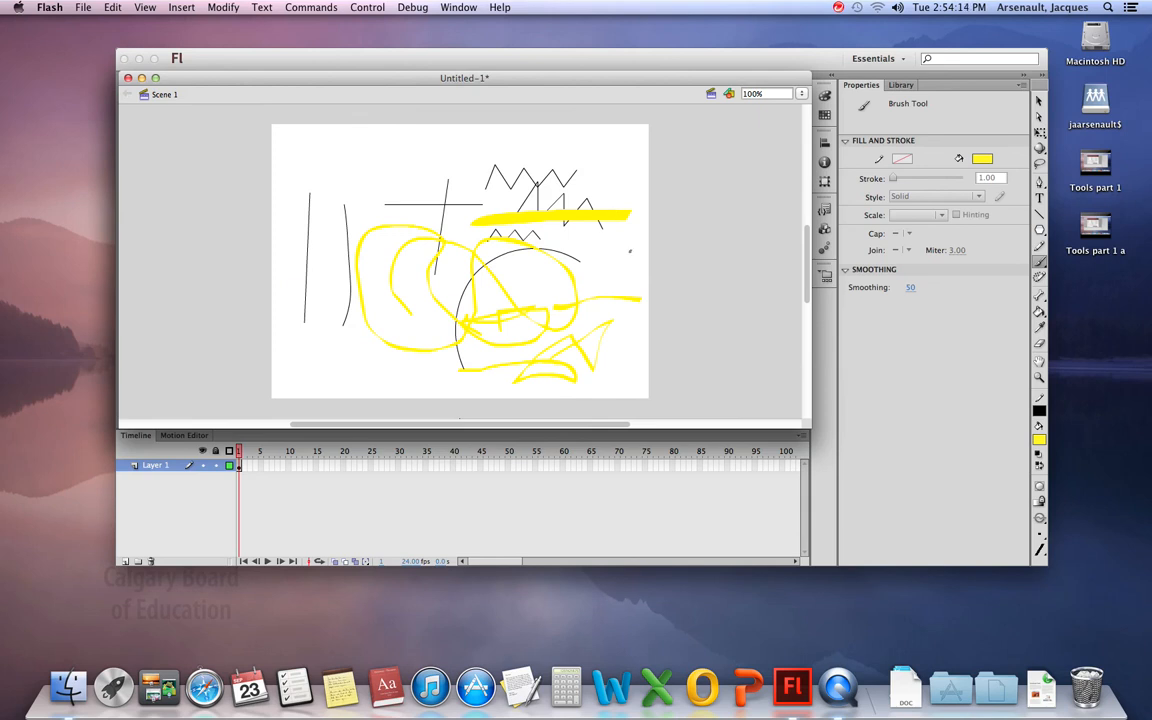
# Step: Set the fill to dark blue and spray black dots with the Spray Brush tool over the stage's upper, left and central areas
pyautogui.click(1039, 262)
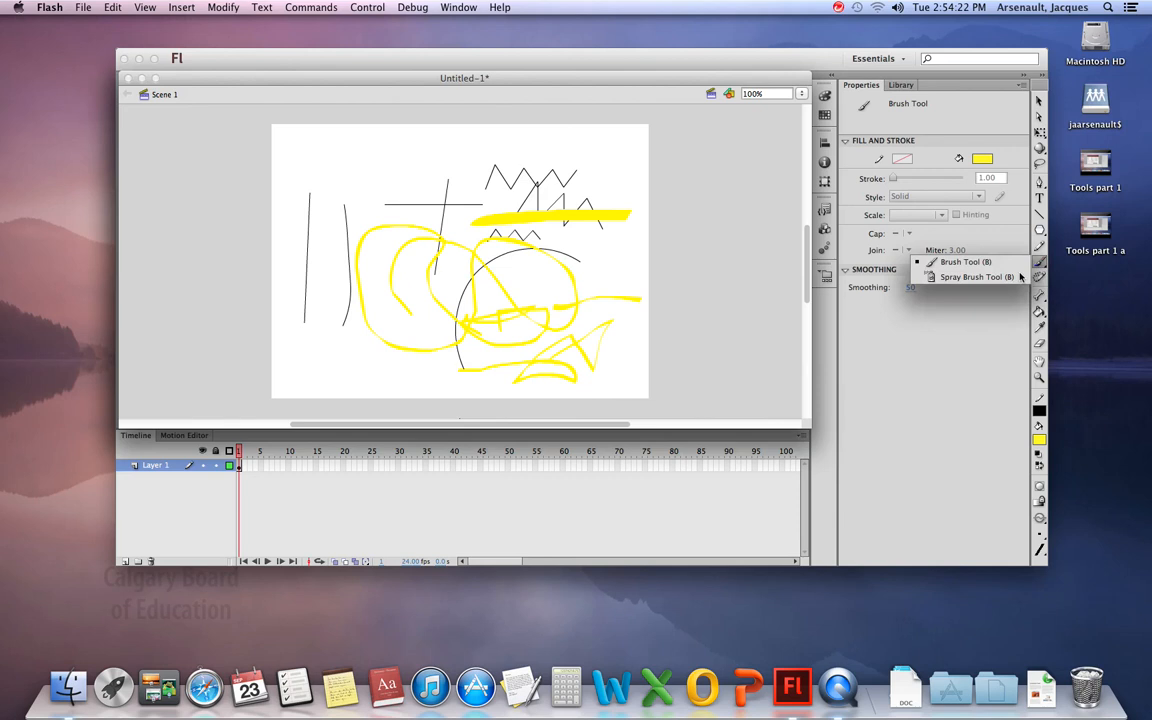
pyautogui.click(1020, 277)
pyautogui.click(1039, 440)
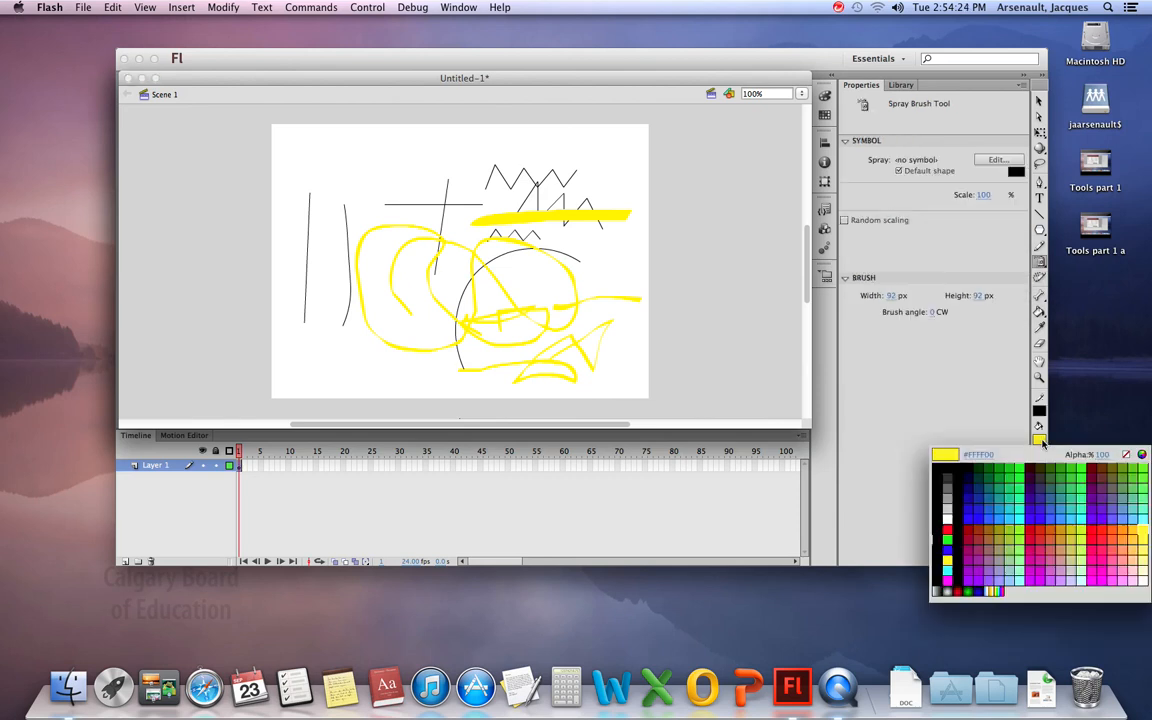
pyautogui.click(969, 484)
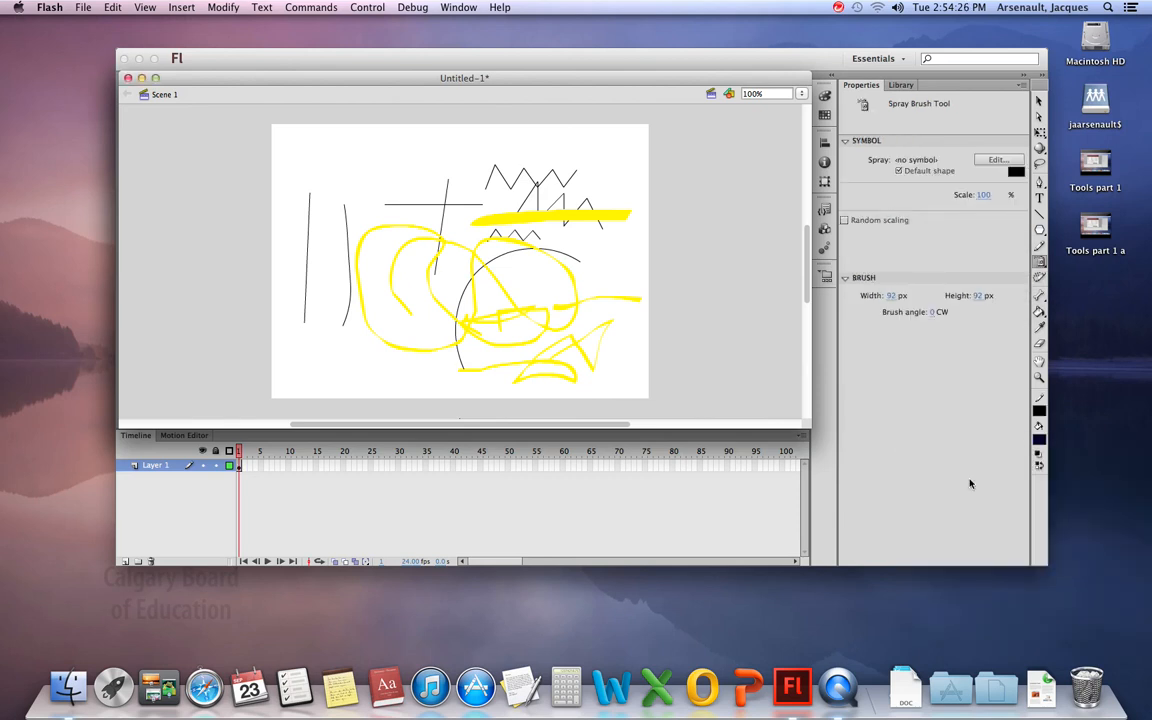
pyautogui.click(348, 168)
pyautogui.click(441, 160)
pyautogui.click(385, 257)
pyautogui.click(329, 260)
pyautogui.click(424, 314)
pyautogui.moveTo(460, 270); pyautogui.dragTo(501, 296)
# Step: View the document's library, spray many more black dots over the upper half of the stage, and return to the Spray Brush properties
pyautogui.click(903, 86)
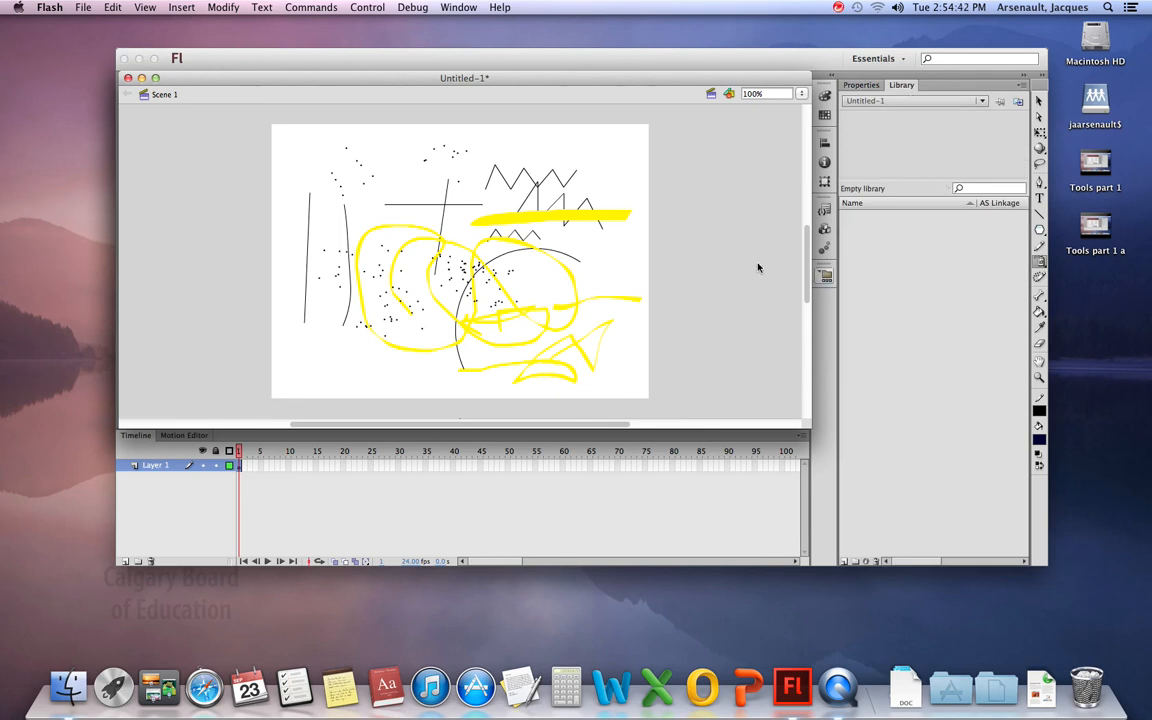
pyautogui.moveTo(547, 258)
pyautogui.mouseDown()
pyautogui.moveTo(320, 192)
pyautogui.moveTo(440, 205)
pyautogui.moveTo(540, 265)
pyautogui.mouseUp()
pyautogui.moveTo(345, 176)
pyautogui.mouseDown()
pyautogui.moveTo(505, 154)
pyautogui.moveTo(370, 240)
pyautogui.mouseUp()
pyautogui.click(860, 86)
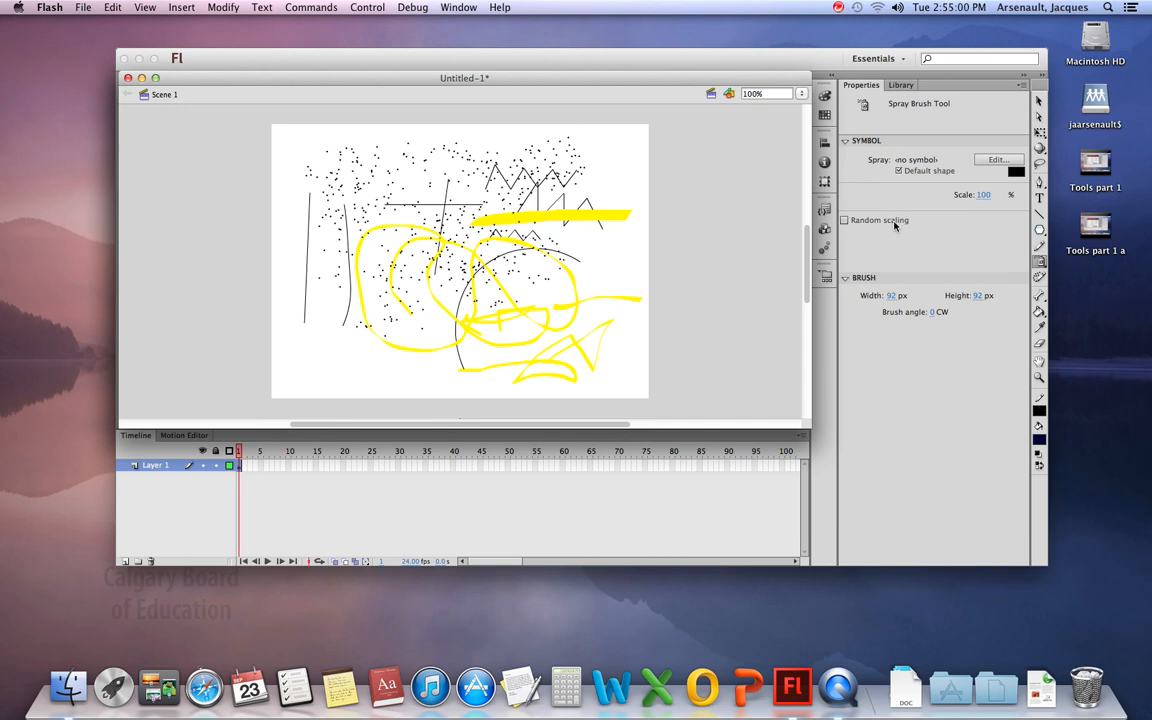
# Step: Delete all the pencil, brush and spray artwork from the stage
pyautogui.click(1040, 280)
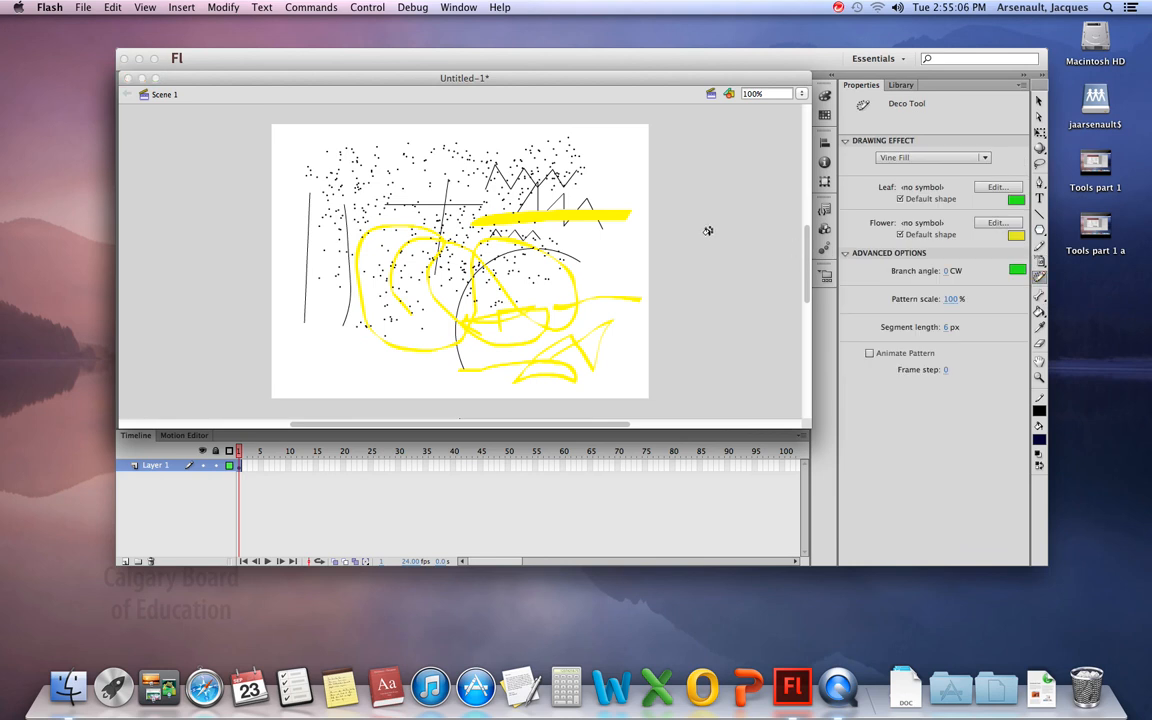
pyautogui.press('super+a')
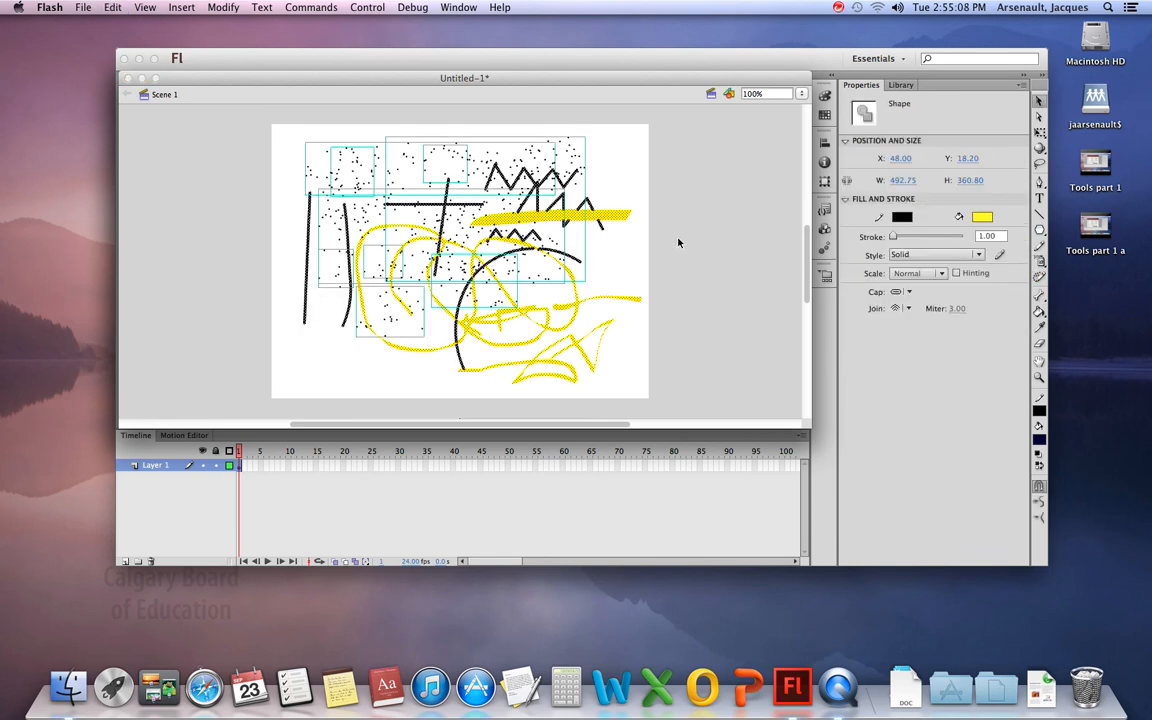
pyautogui.press('Delete')
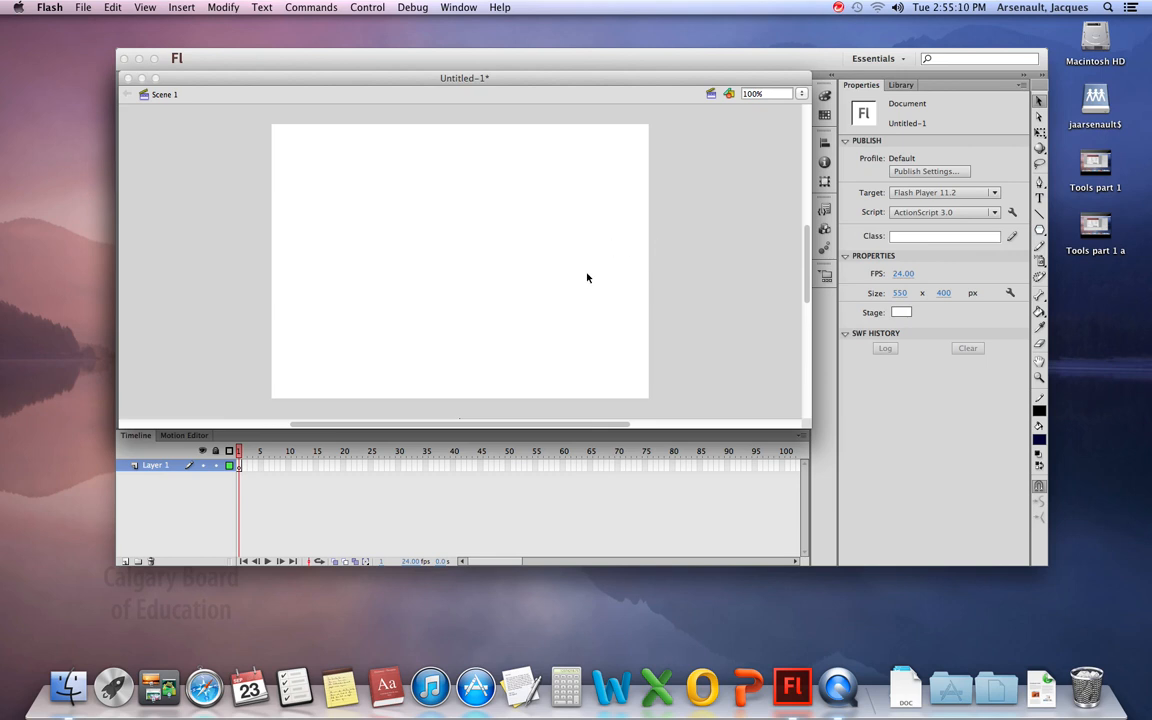
# Step: Use the Deco tool's Vine Fill to grow vines in the stage's upper left and along its right edge
pyautogui.click(1039, 278)
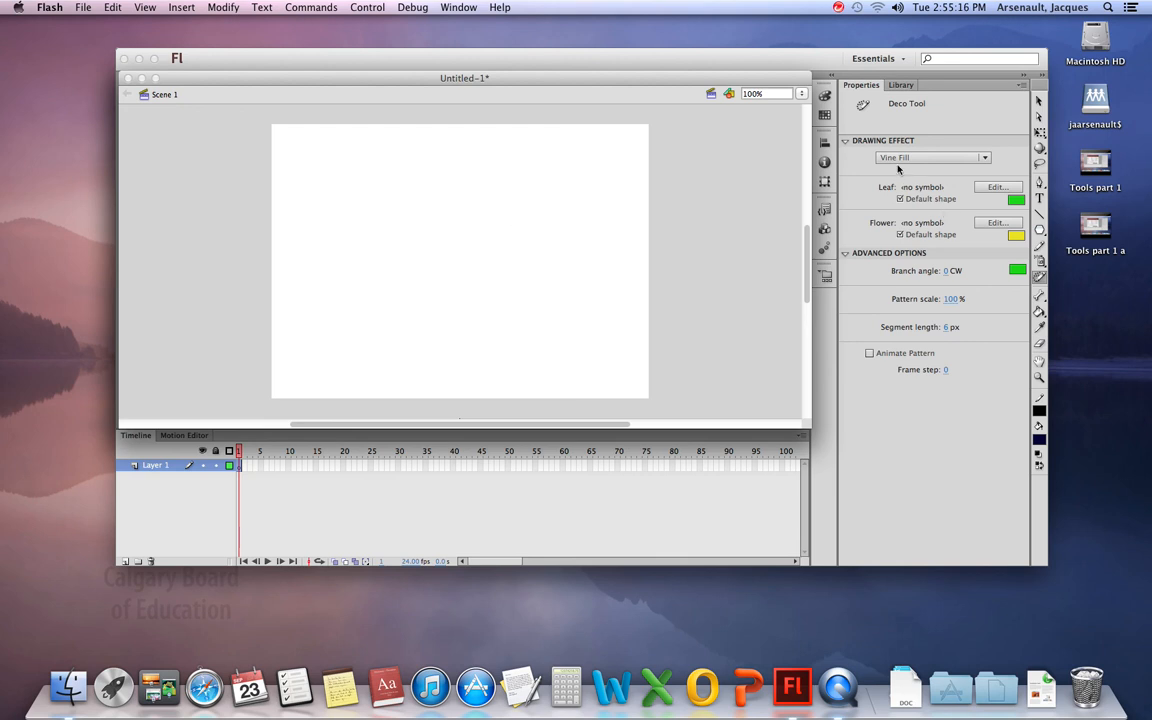
pyautogui.click(305, 172)
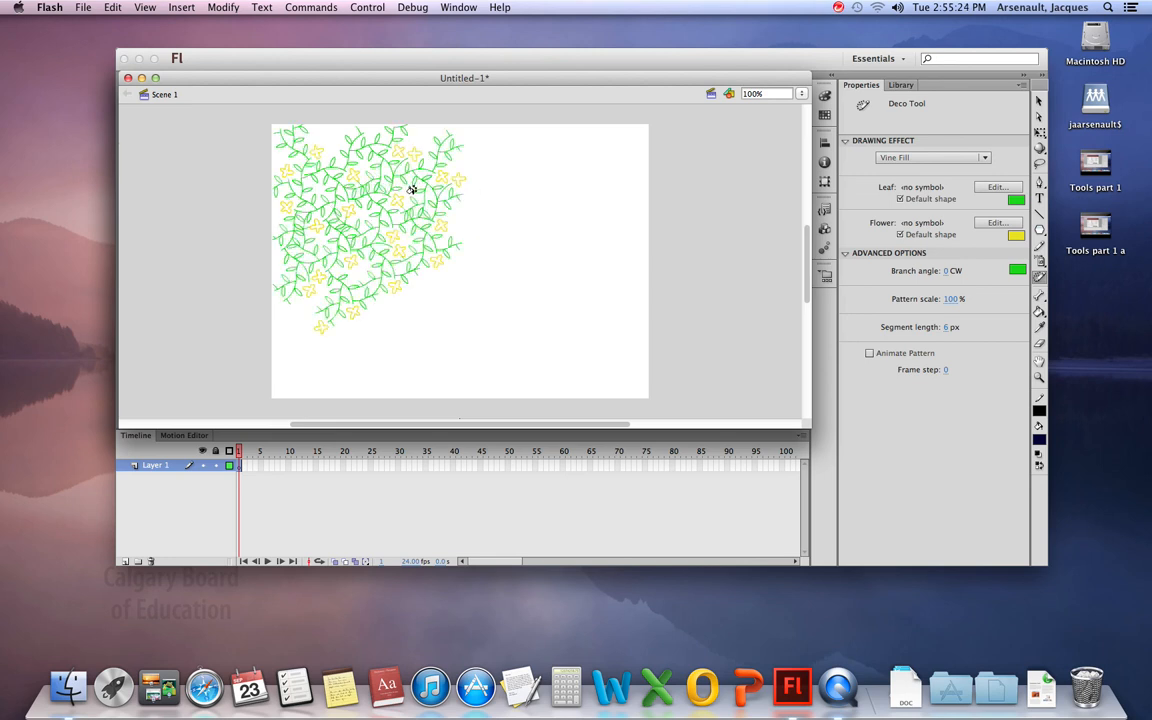
pyautogui.click(619, 162)
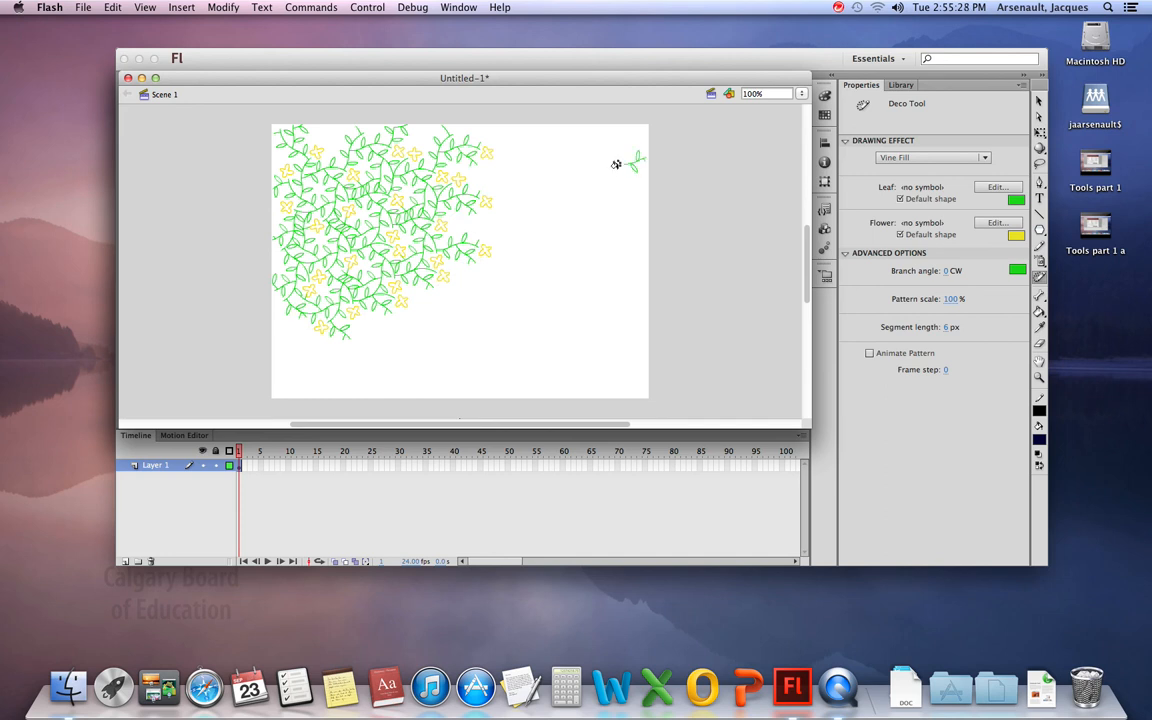
pyautogui.click(622, 241)
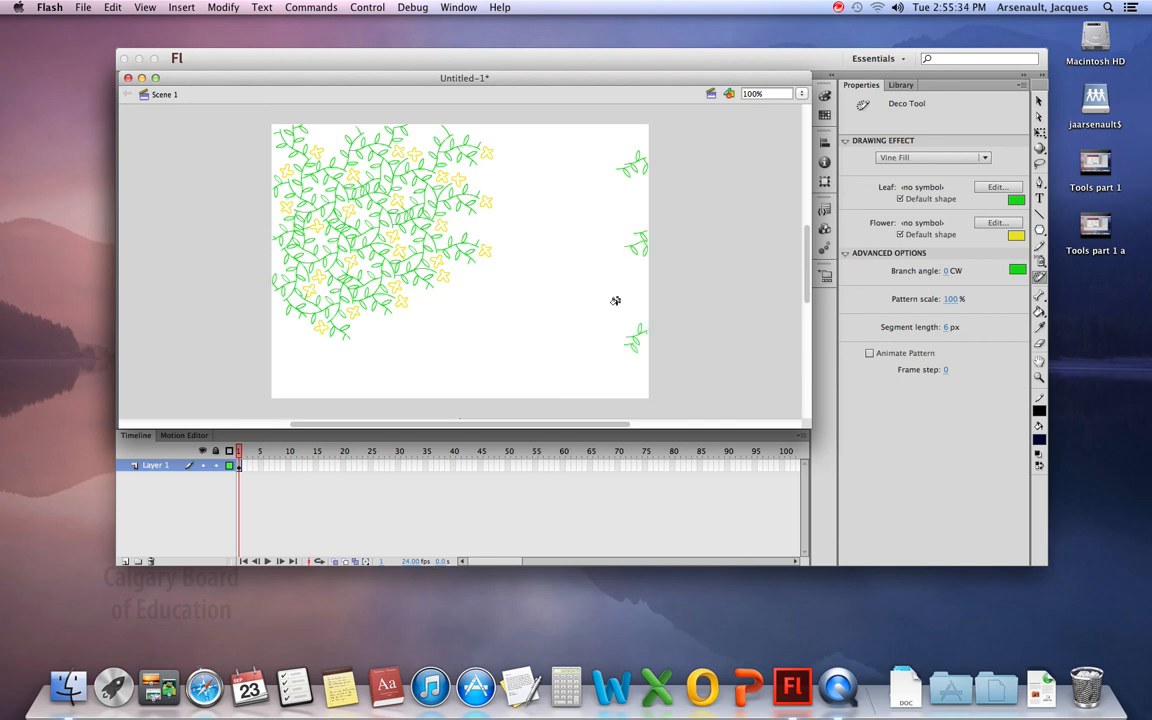
# Step: Switch the Deco drawing effect to Building Brush and draw two random buildings side by side, the right one taller
pyautogui.click(982, 157)
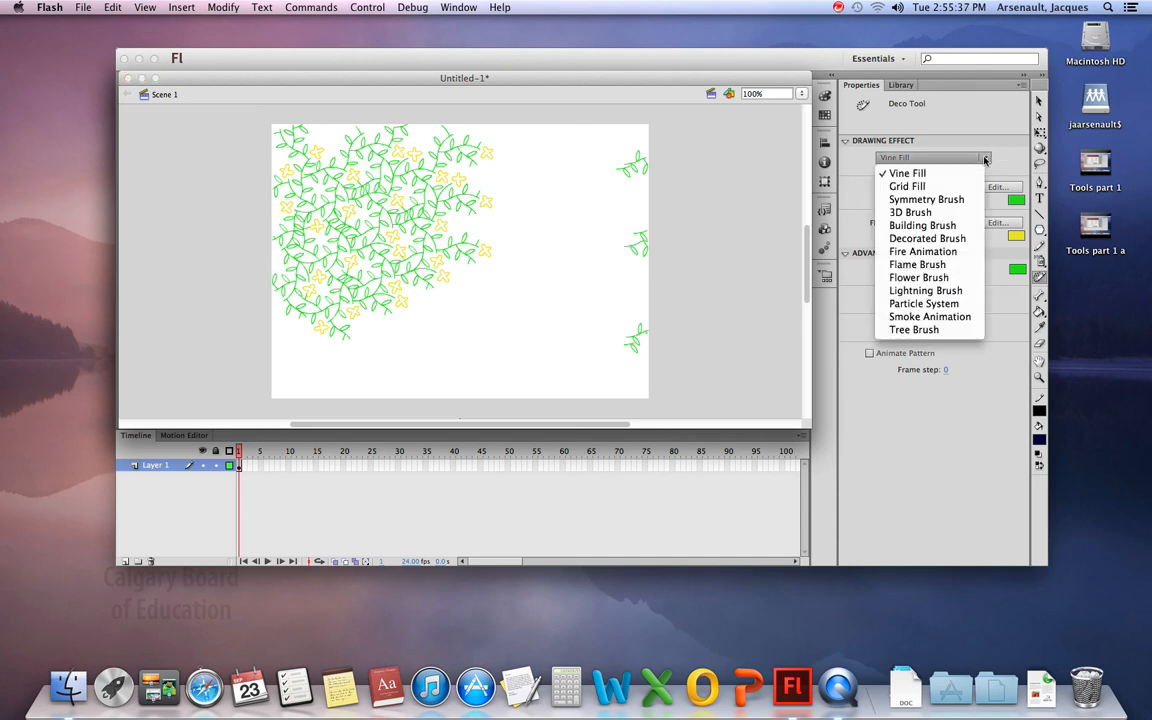
pyautogui.click(922, 226)
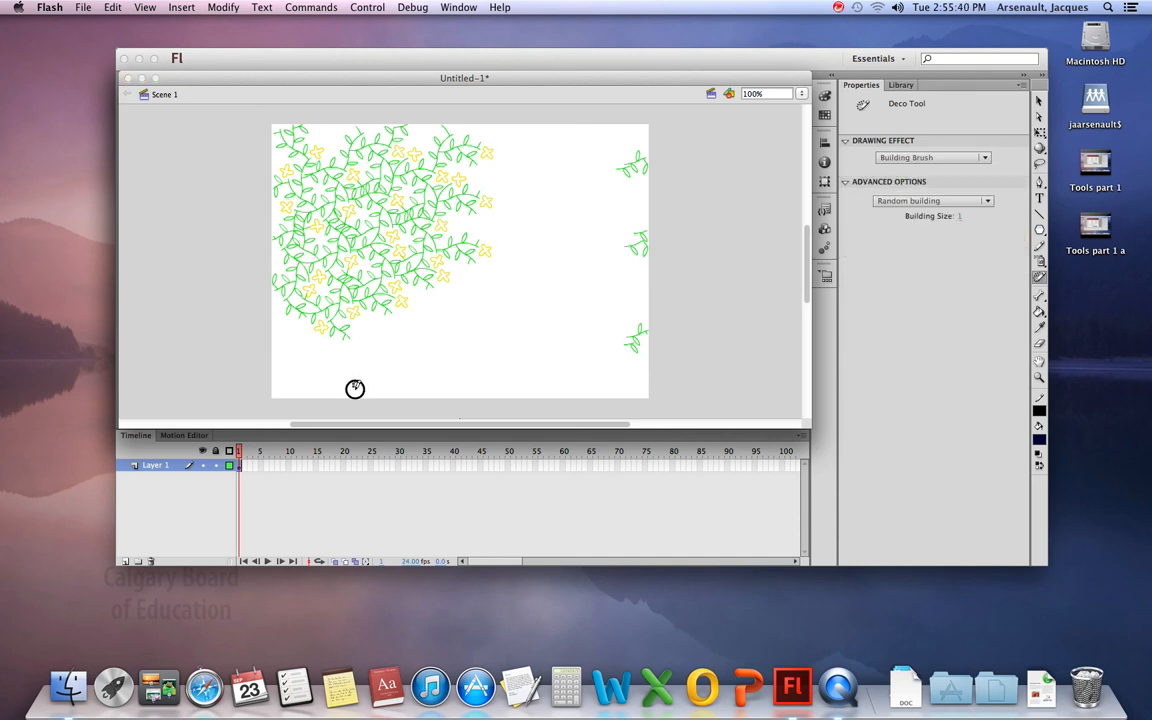
pyautogui.moveTo(349, 312); pyautogui.dragTo(351, 281)
pyautogui.moveTo(411, 378); pyautogui.dragTo(420, 225)
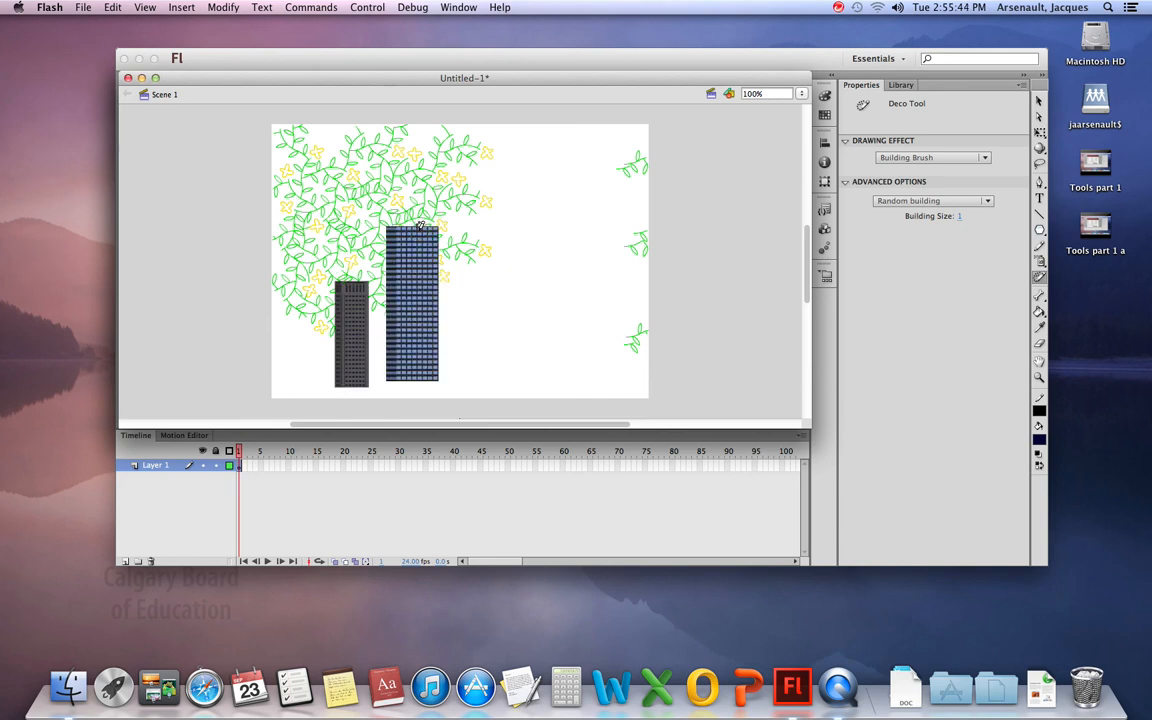
# Step: Draw two more random buildings beside the blue one, and add two Skyscraper 1 buildings to their right
pyautogui.moveTo(473, 380)
pyautogui.mouseDown()
pyautogui.moveTo(458, 260)
pyautogui.moveTo(468, 236)
pyautogui.mouseUp()
pyautogui.moveTo(527, 379); pyautogui.dragTo(515, 250)
pyautogui.click(951, 200)
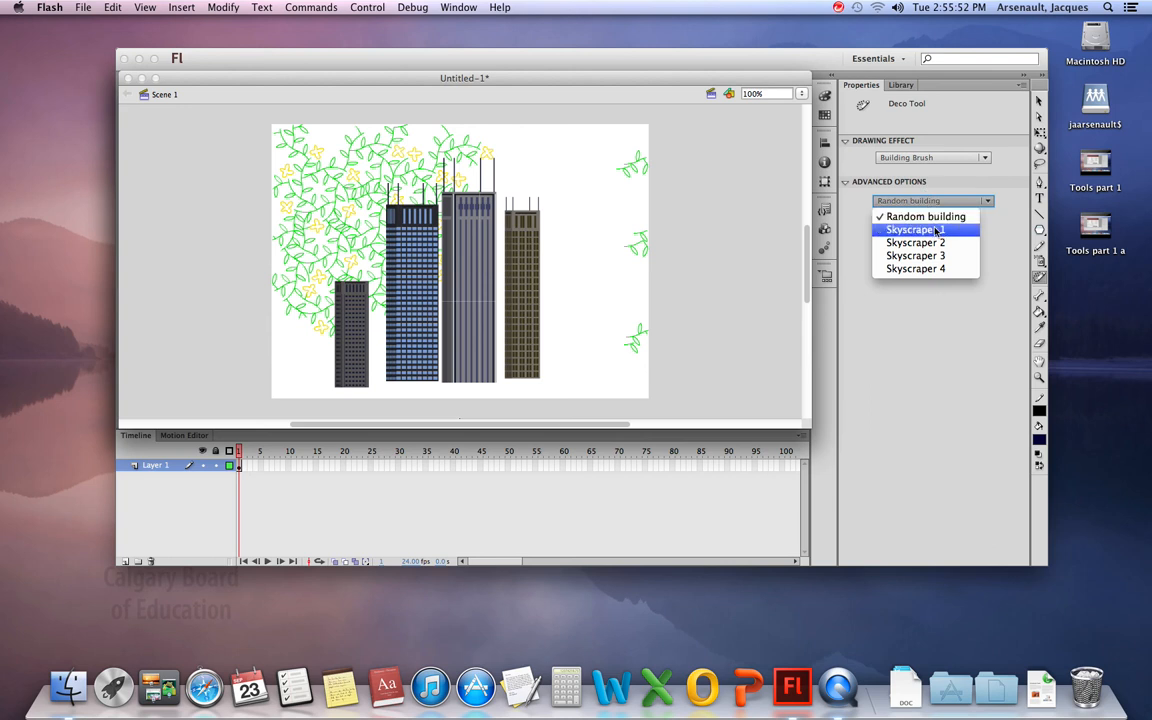
pyautogui.click(931, 231)
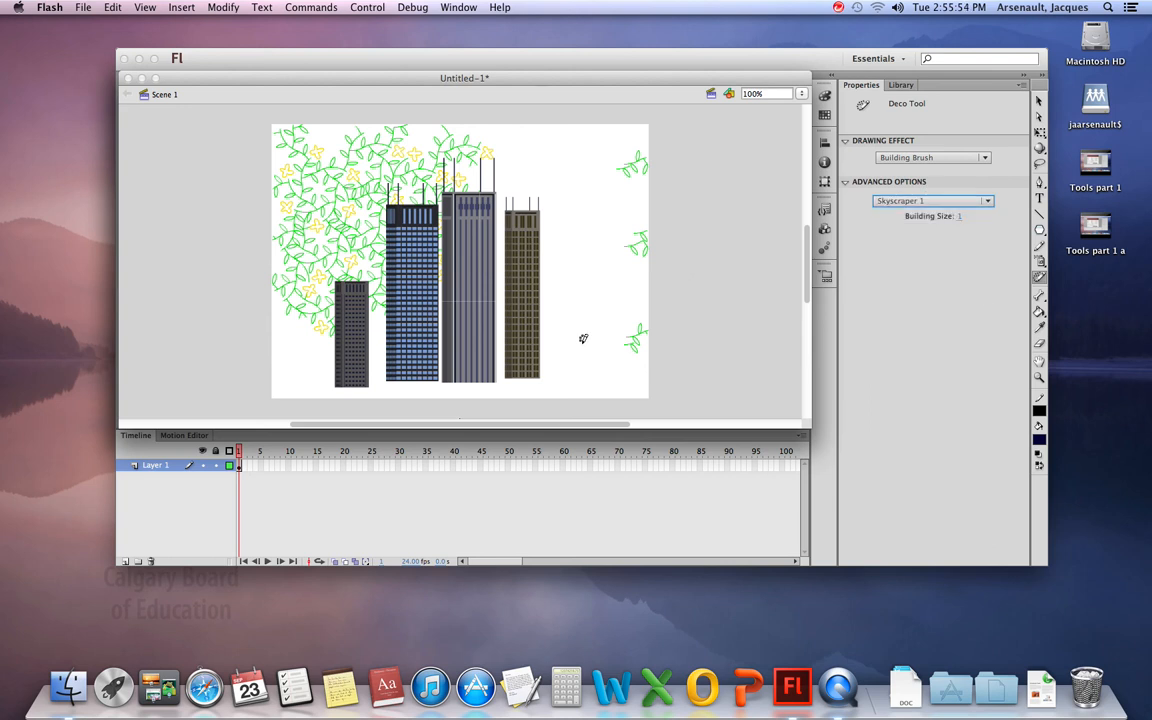
pyautogui.moveTo(550, 376); pyautogui.dragTo(550, 237)
pyautogui.moveTo(576, 379); pyautogui.dragTo(579, 245)
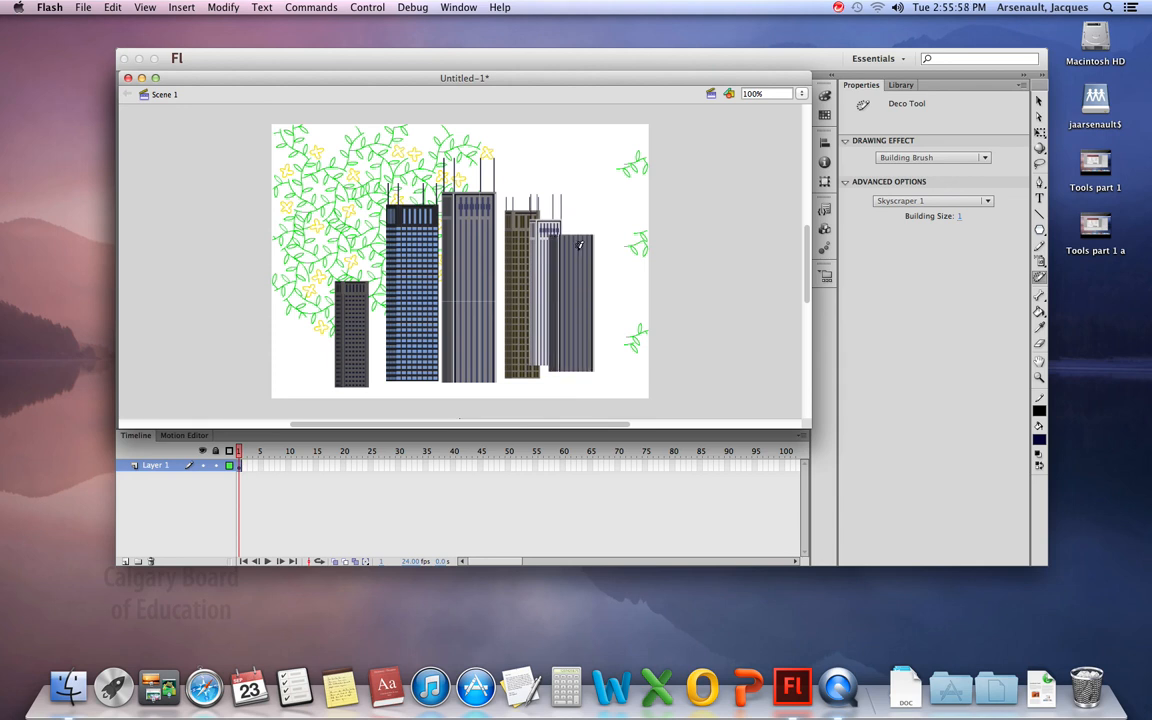
# Step: Draw five more Skyscraper 1 buildings from right to left in front of the existing row
pyautogui.moveTo(508, 375); pyautogui.dragTo(516, 244)
pyautogui.moveTo(465, 367); pyautogui.dragTo(480, 264)
pyautogui.moveTo(421, 362); pyautogui.dragTo(360, 210)
pyautogui.moveTo(370, 358); pyautogui.dragTo(370, 212)
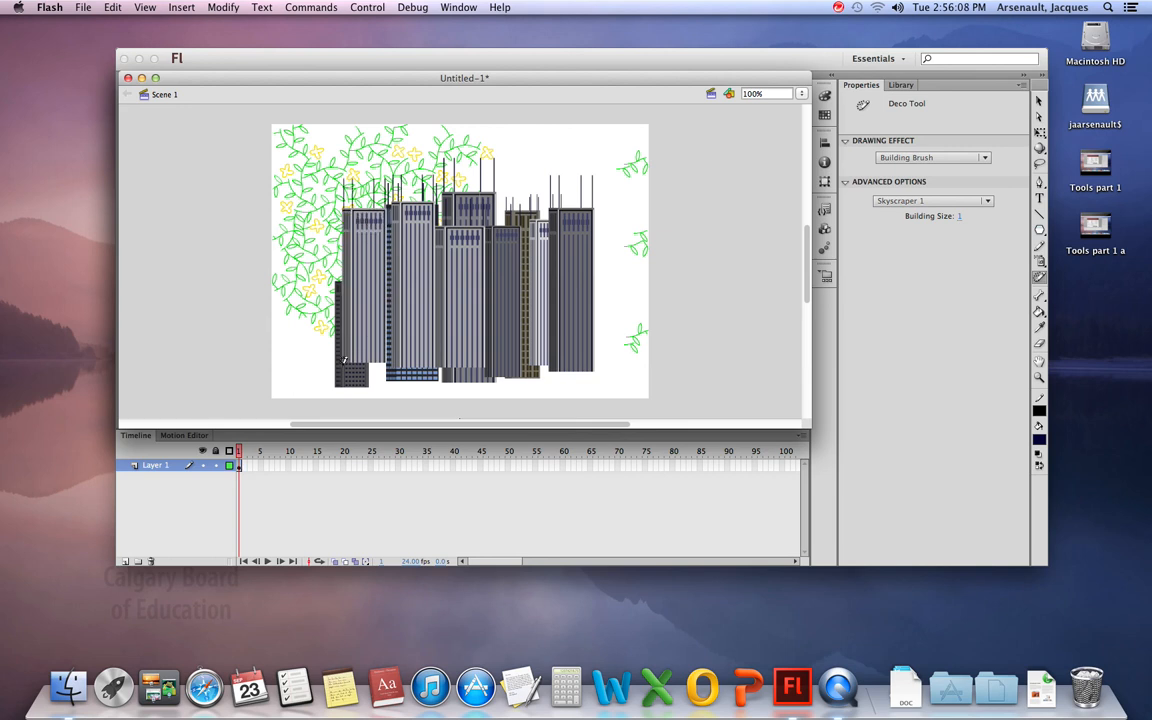
pyautogui.moveTo(328, 363); pyautogui.dragTo(324, 252)
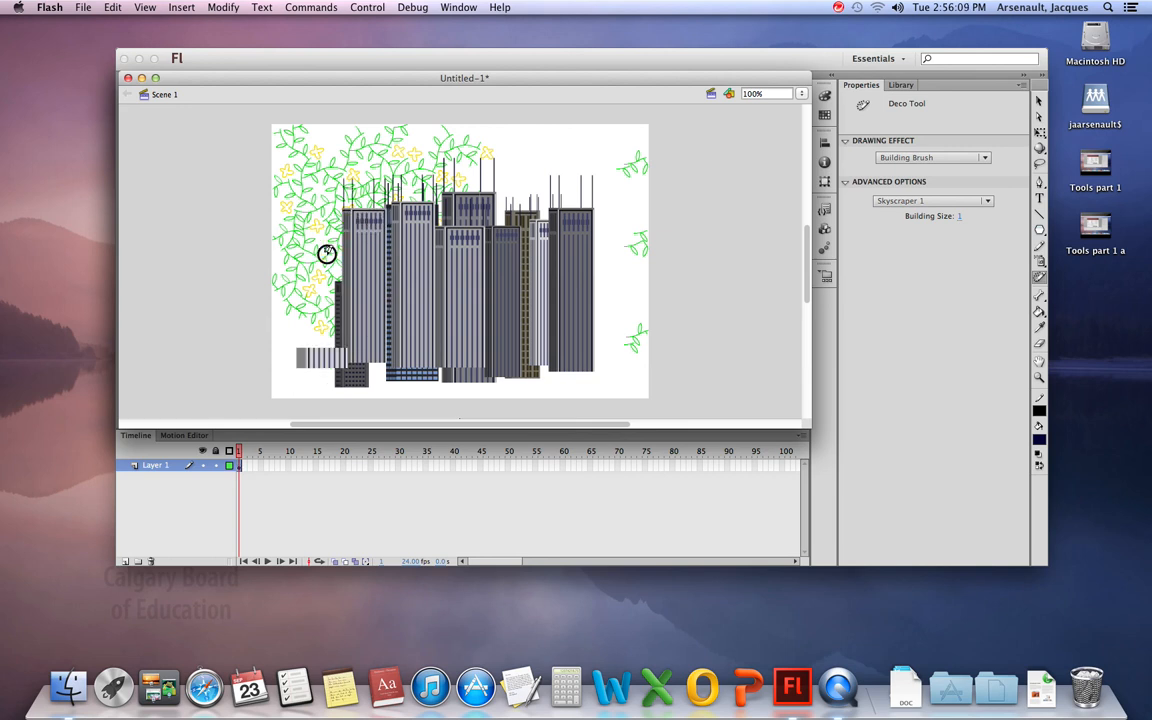
pyautogui.click(987, 201)
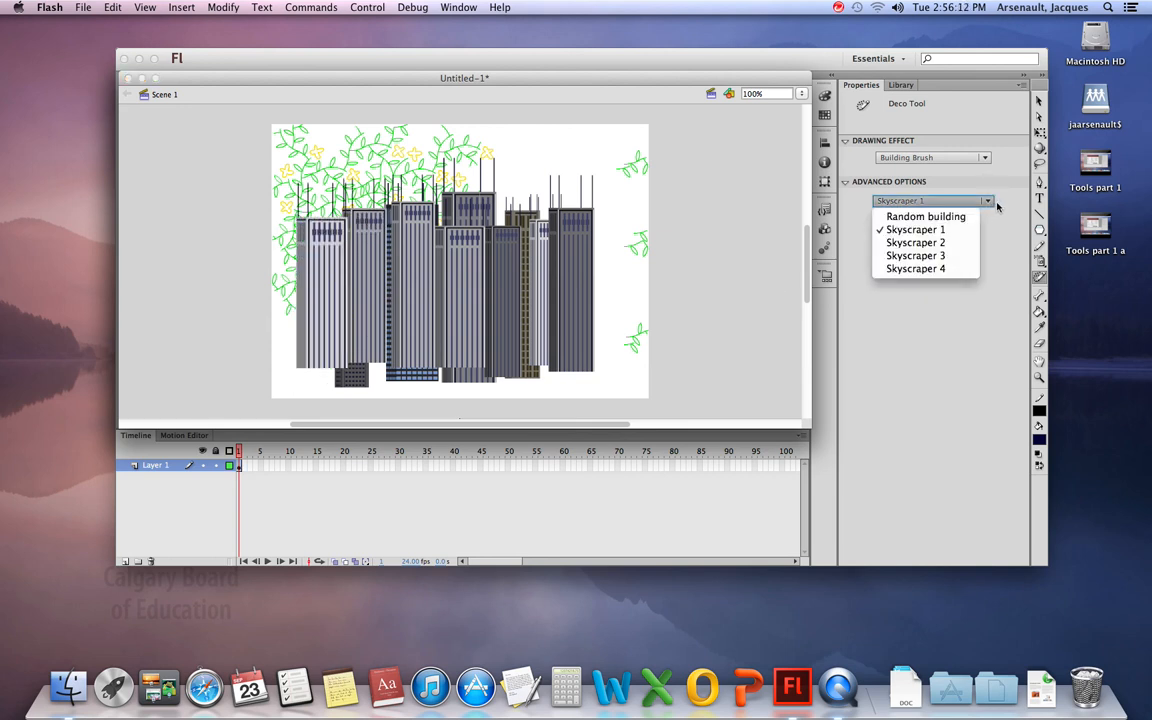
pyautogui.click(1000, 206)
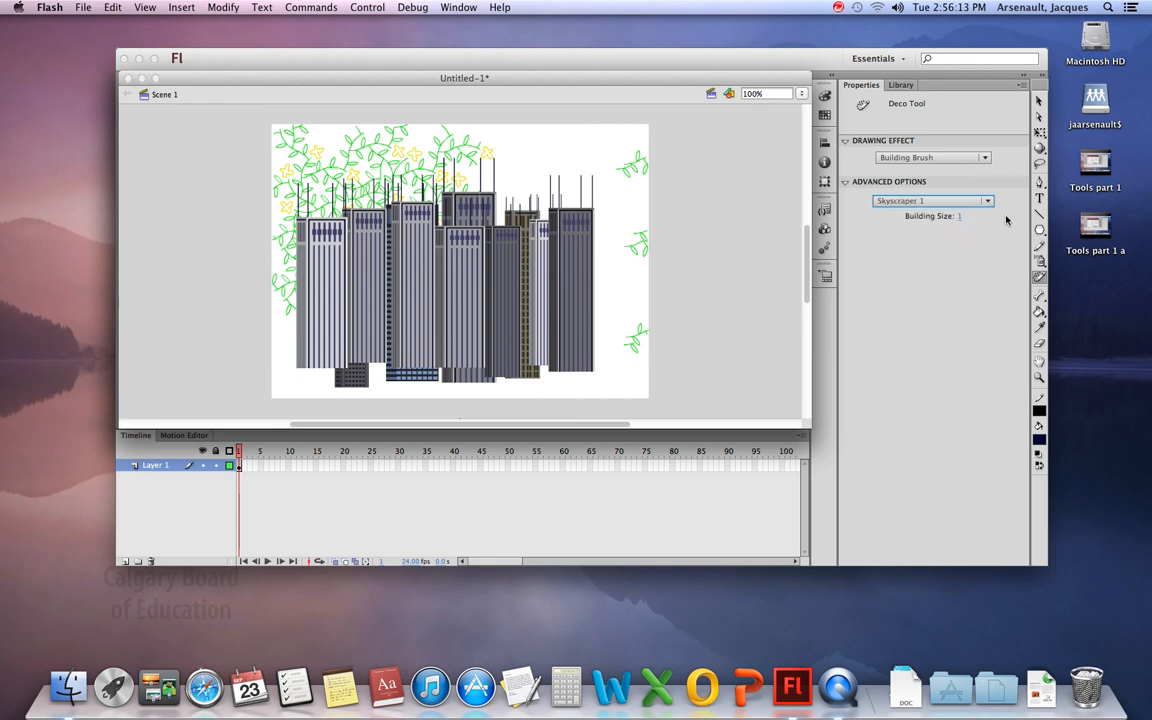
# Step: Draw a Smoke Animation downward from above the buildings, right of the stage's centre, and play it from frame 1
pyautogui.click(985, 158)
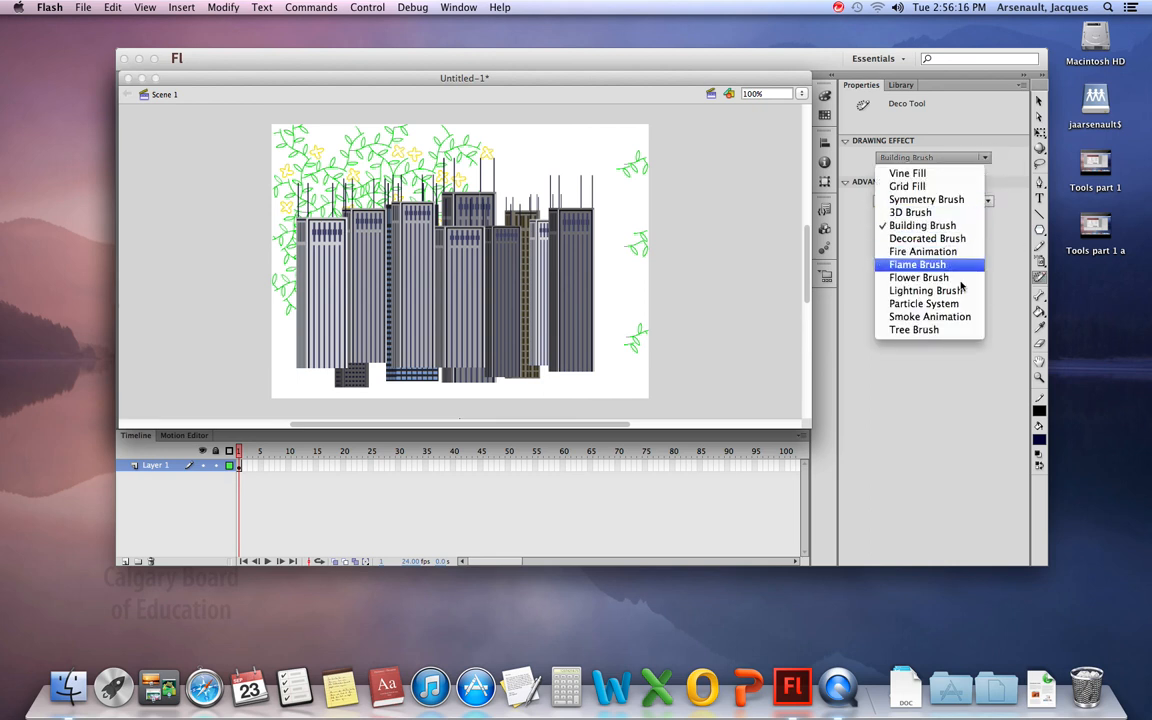
pyautogui.click(958, 316)
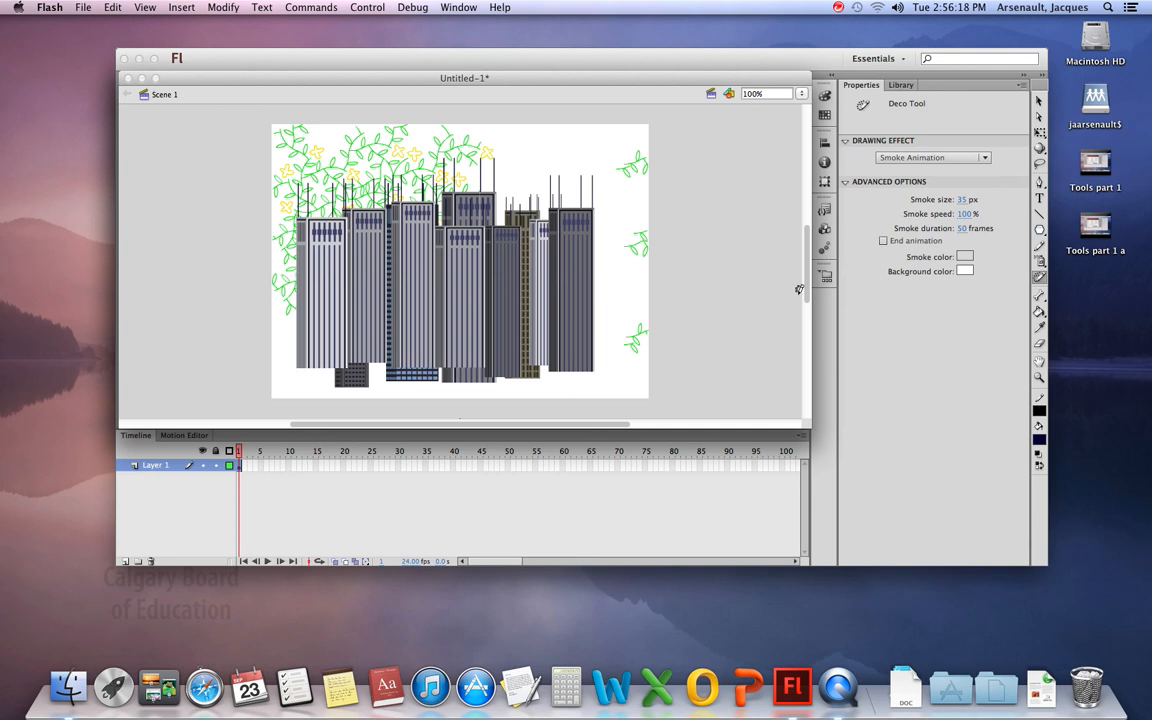
pyautogui.moveTo(522, 156)
pyautogui.mouseDown()
pyautogui.moveTo(563, 172)
pyautogui.moveTo(542, 198)
pyautogui.moveTo(476, 213)
pyautogui.moveTo(473, 247)
pyautogui.moveTo(503, 256)
pyautogui.mouseUp()
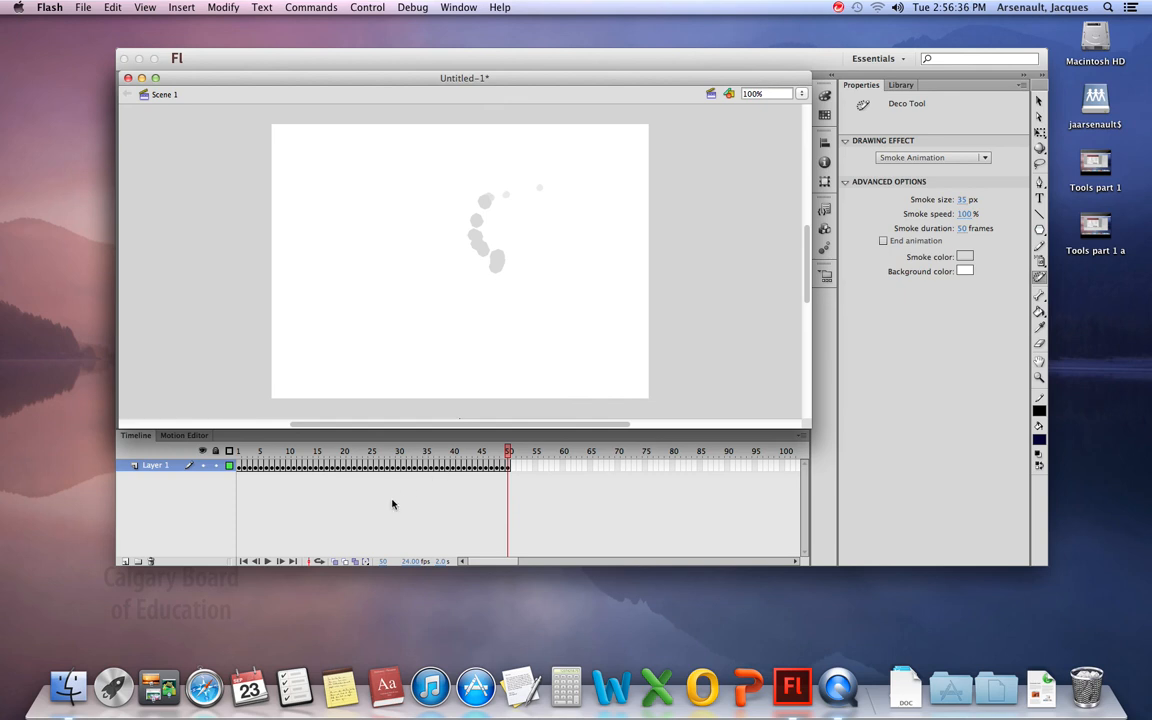
pyautogui.click(240, 452)
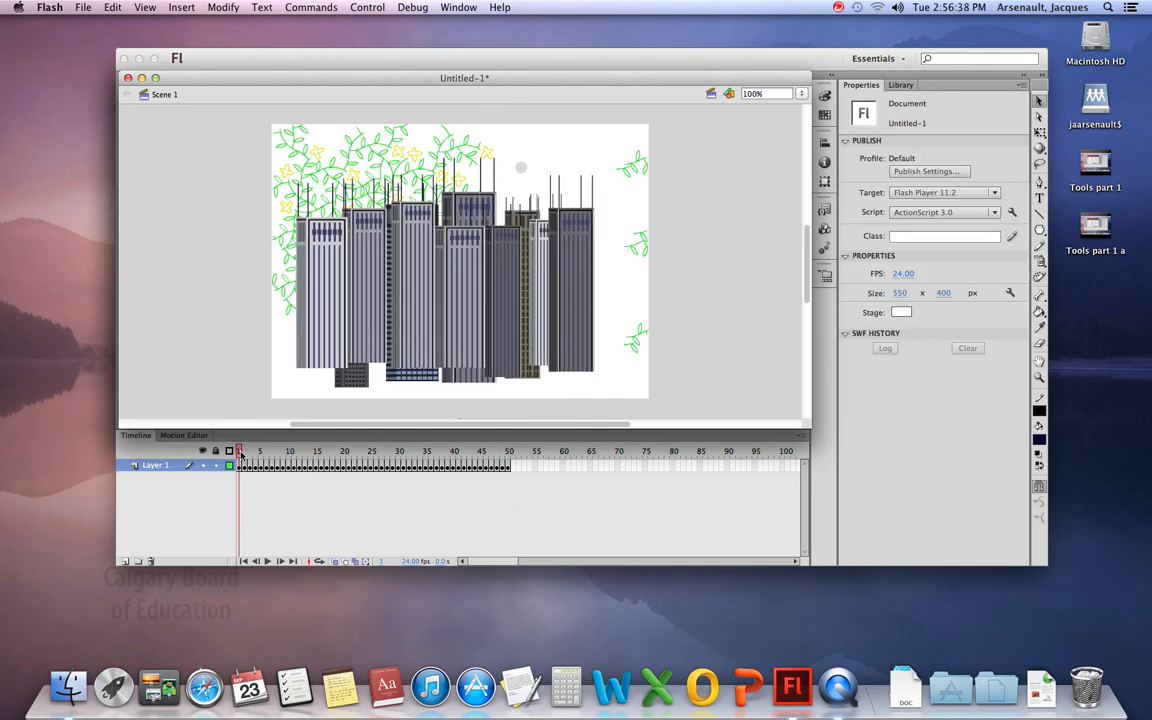
pyautogui.click(267, 562)
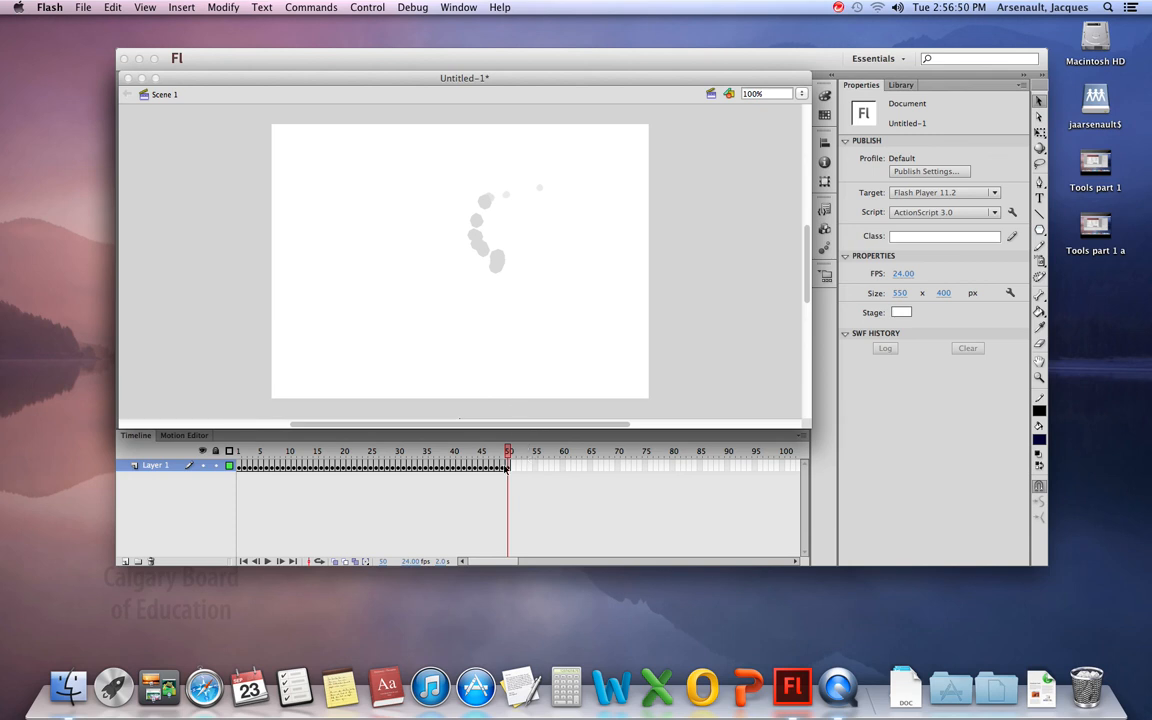
# Step: Remove all of the smoke animation's frames after frame 1 from Layer 1
pyautogui.moveTo(506, 466); pyautogui.dragTo(249, 469)
pyautogui.rightClick(250, 468)
pyautogui.click(304, 377)
pyautogui.click(246, 469)
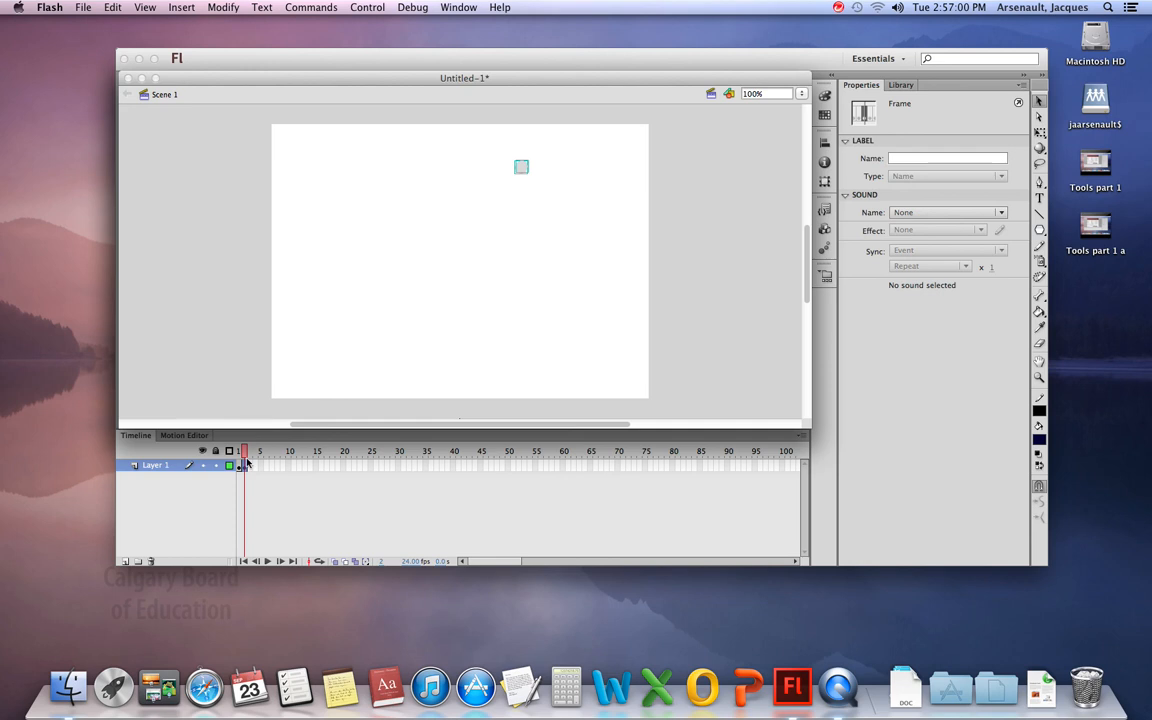
pyautogui.rightClick(246, 466)
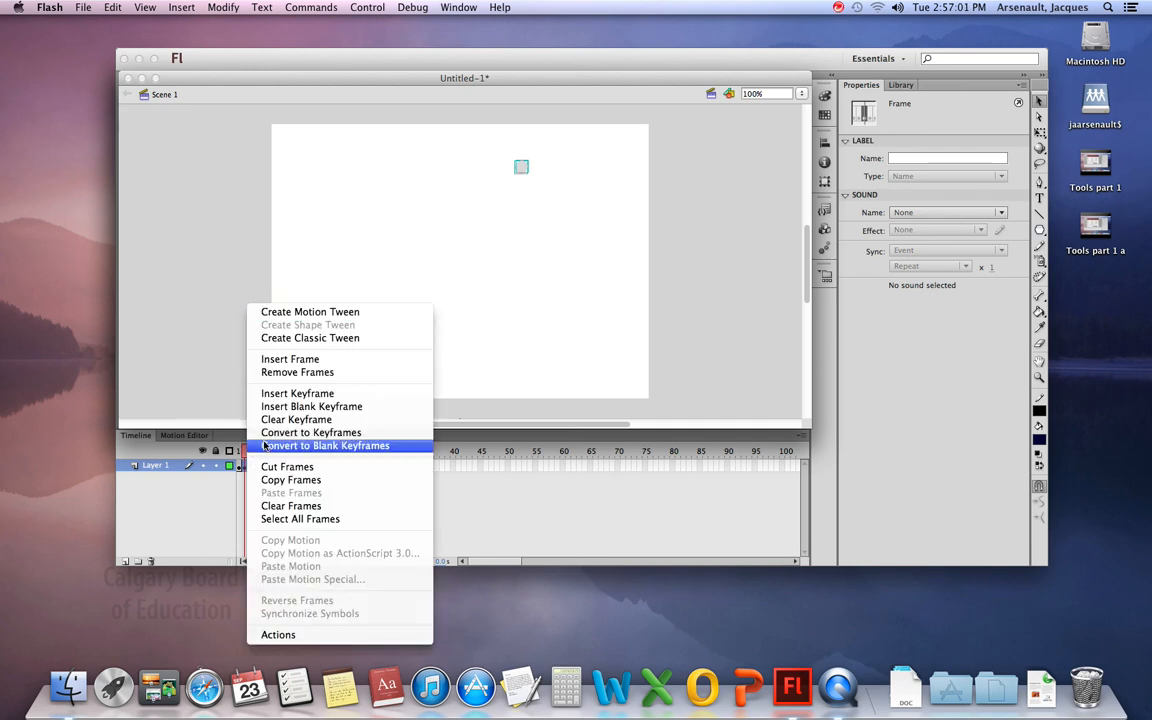
pyautogui.click(285, 375)
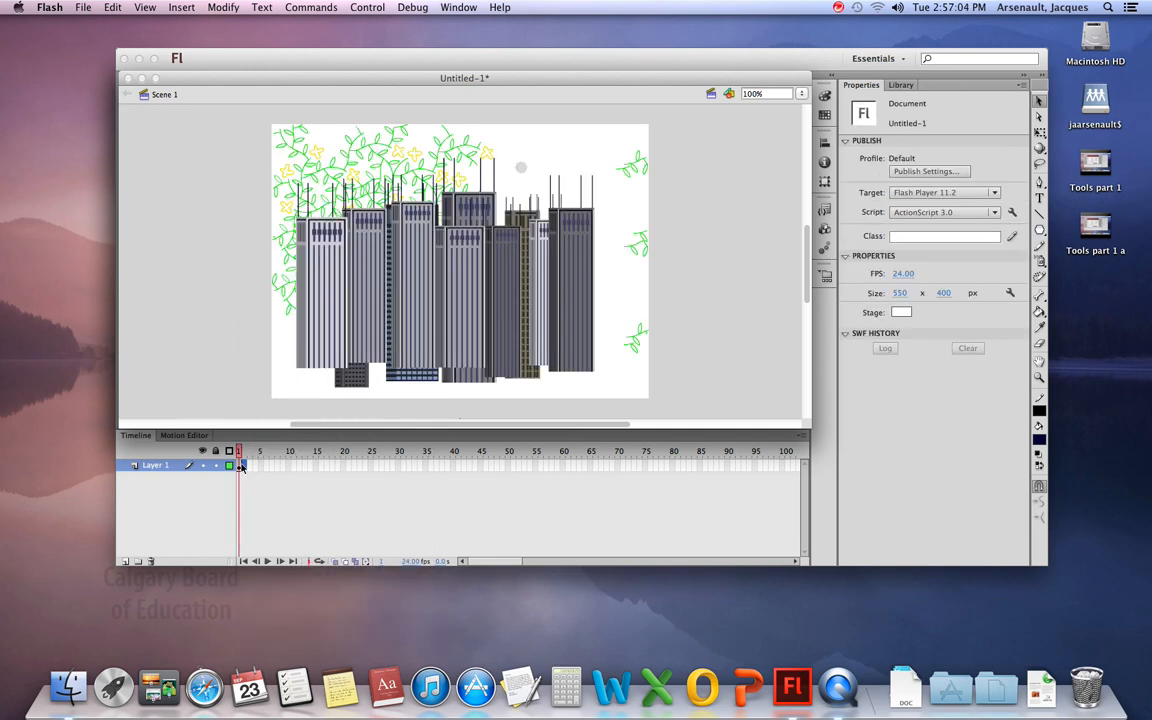
# Step: Delete all the vine, building and smoke artwork on frame 1
pyautogui.click(240, 466)
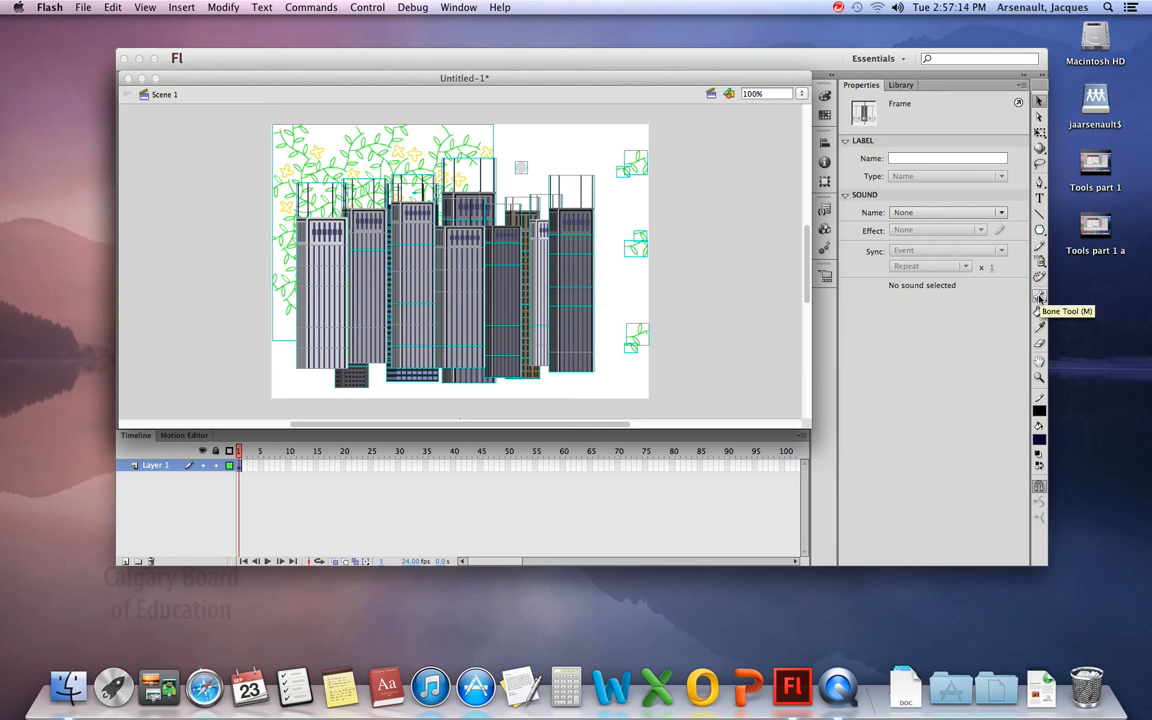
pyautogui.press('Delete')
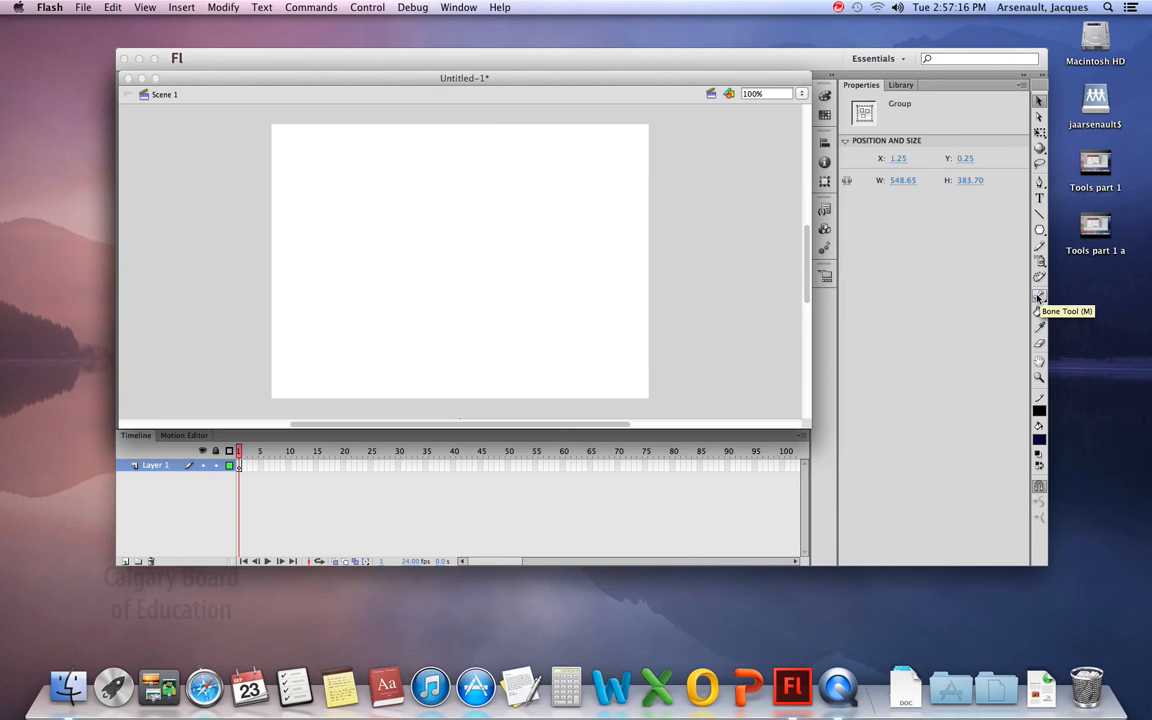
pyautogui.click(136, 141)
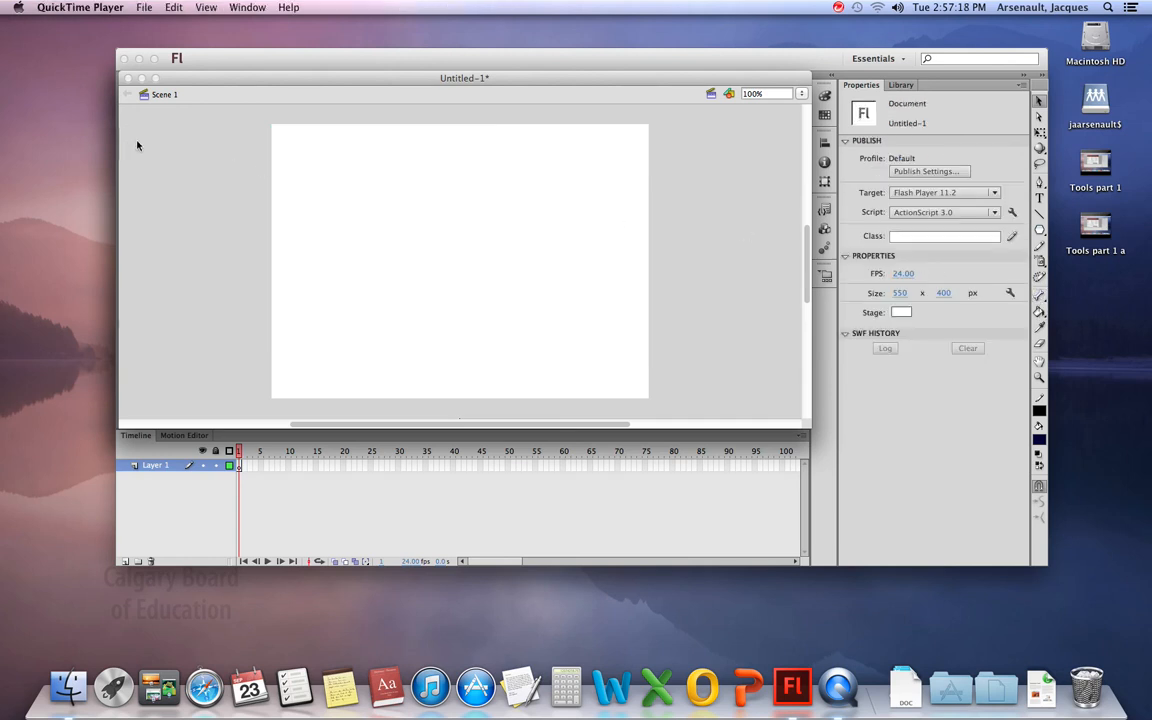